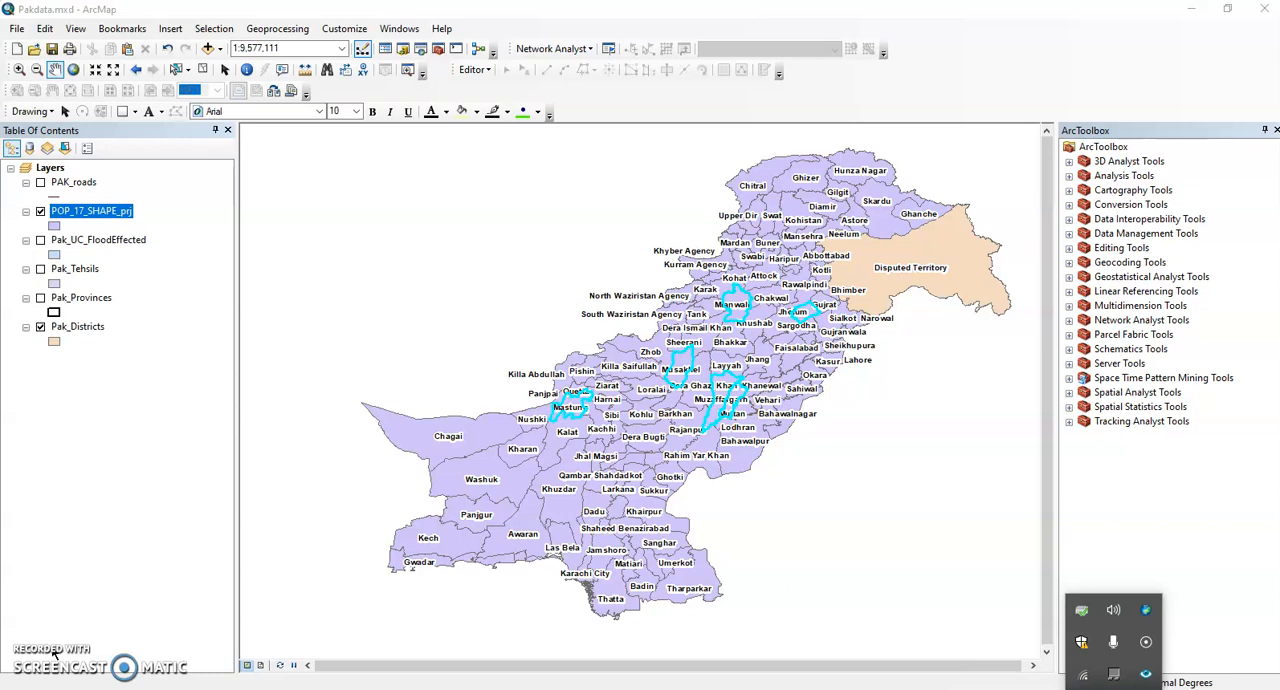
Compare the map with the Pak_Districts layer off and on, and examine the outlined districts up close.
{"action": "left_click", "coordinate": [41, 327]}
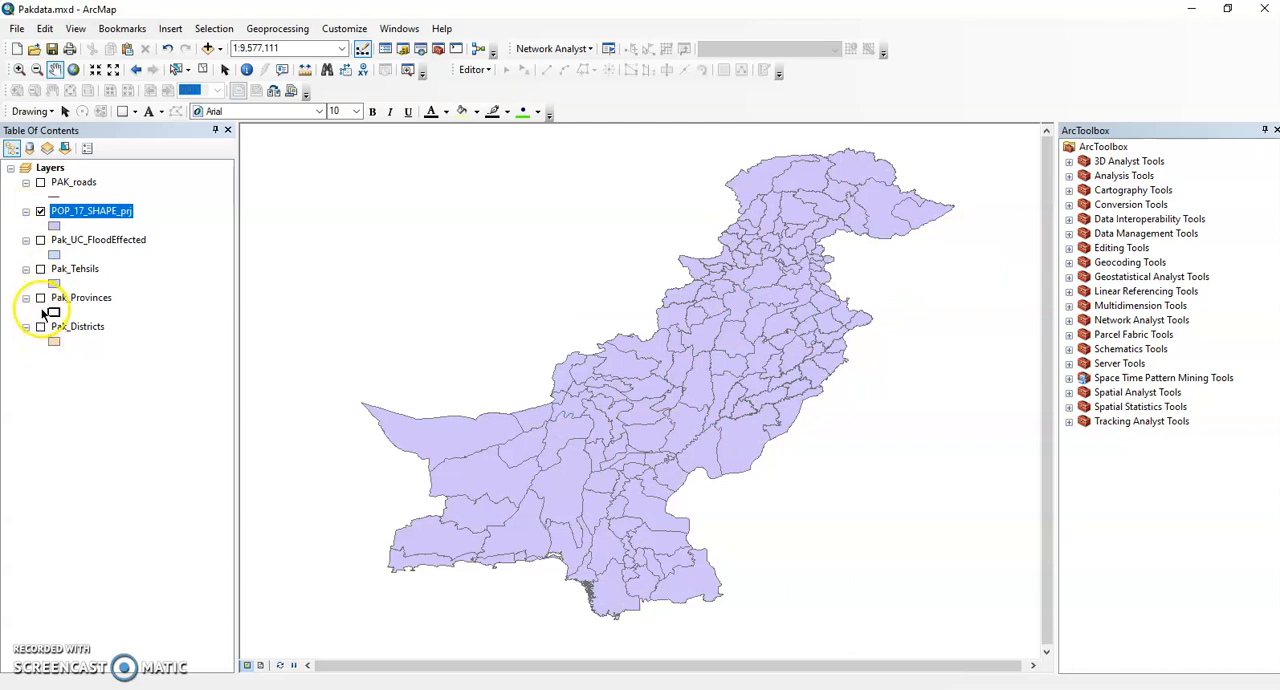
{"action": "left_click", "coordinate": [41, 327]}
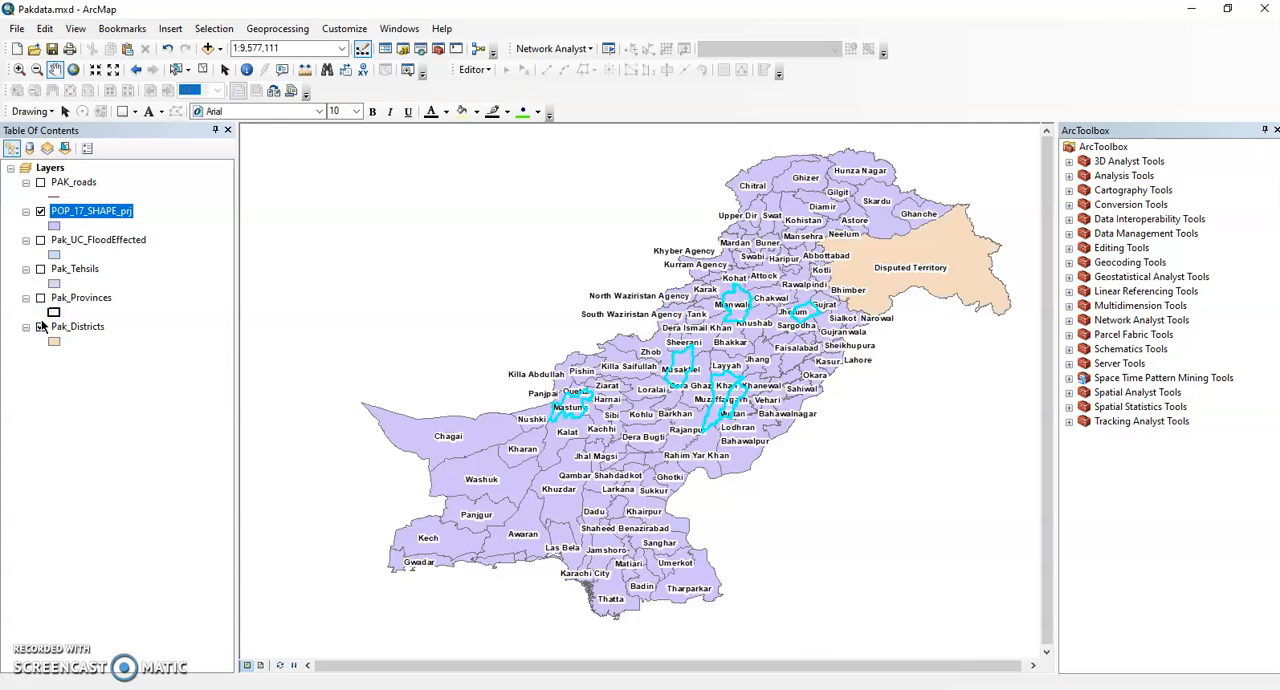
{"action": "left_click", "coordinate": [19, 71]}
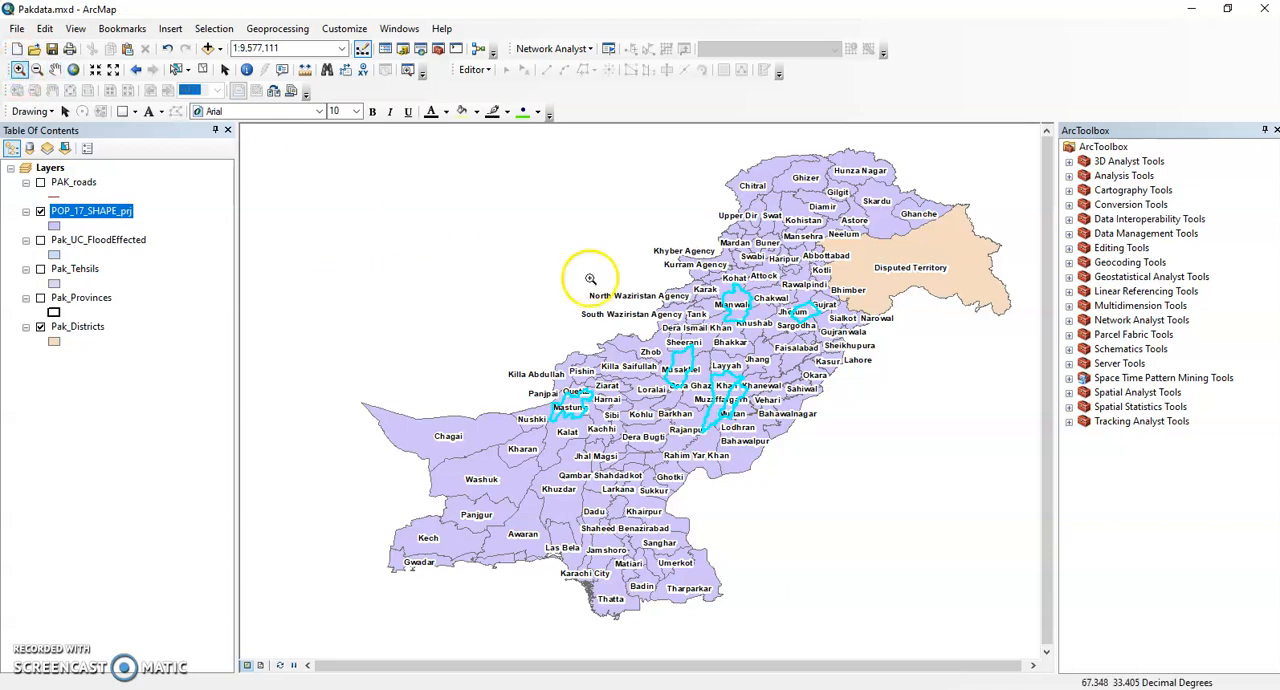
{"action": "left_click_drag", "start_coordinate": [559, 236], "coordinate": [823, 450]}
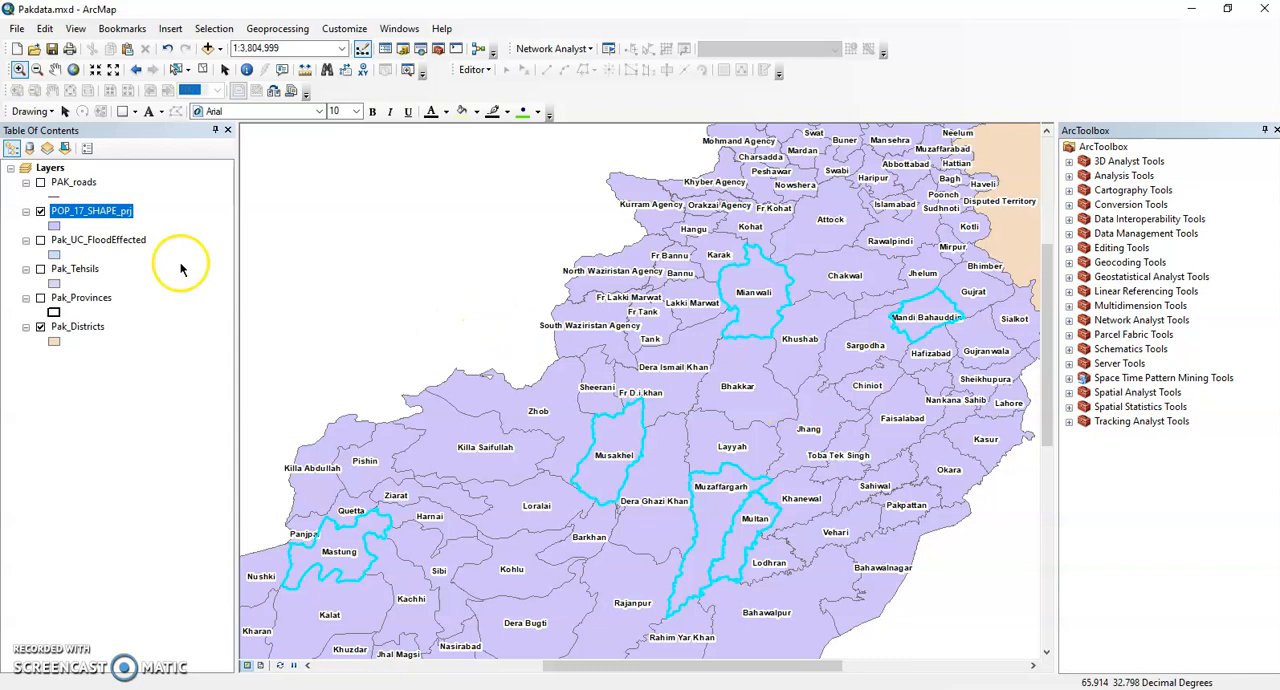
Open the attribute table of POP_17_SHAPE_prj, highlight the Population field and maximize the table.
{"action": "right_click", "coordinate": [114, 220]}
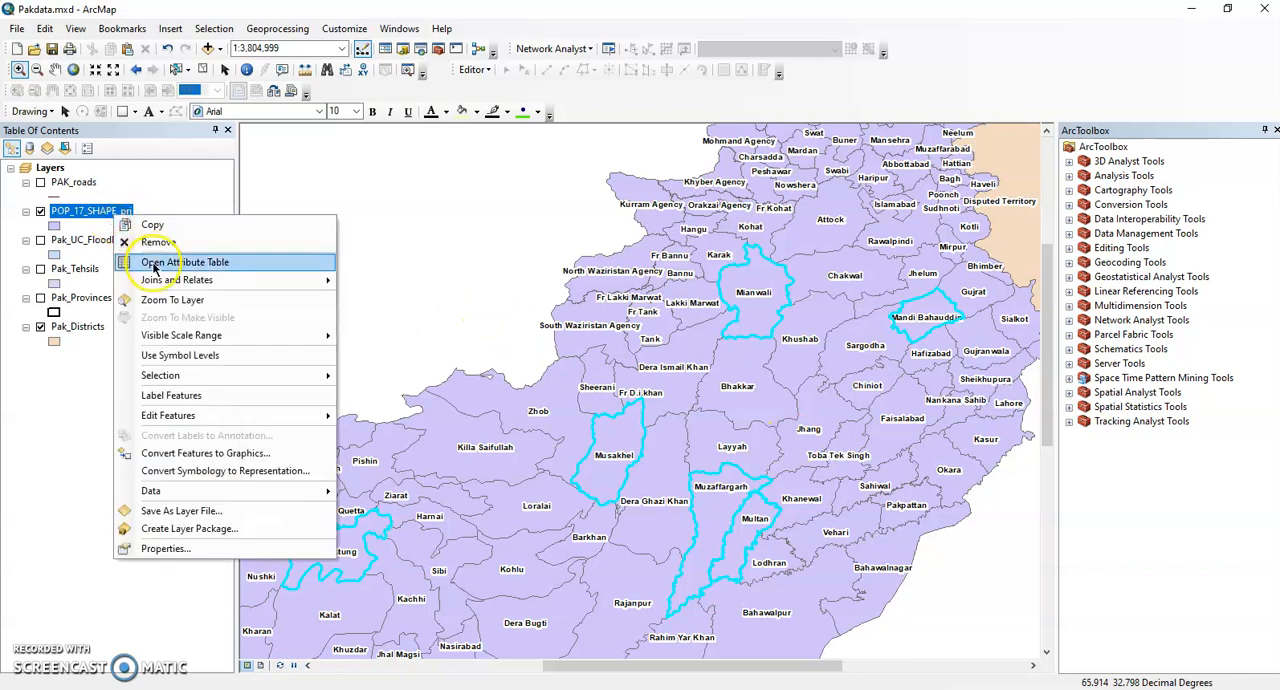
{"action": "left_click", "coordinate": [152, 258]}
{"action": "left_click_drag", "start_coordinate": [320, 386], "coordinate": [588, 396]}
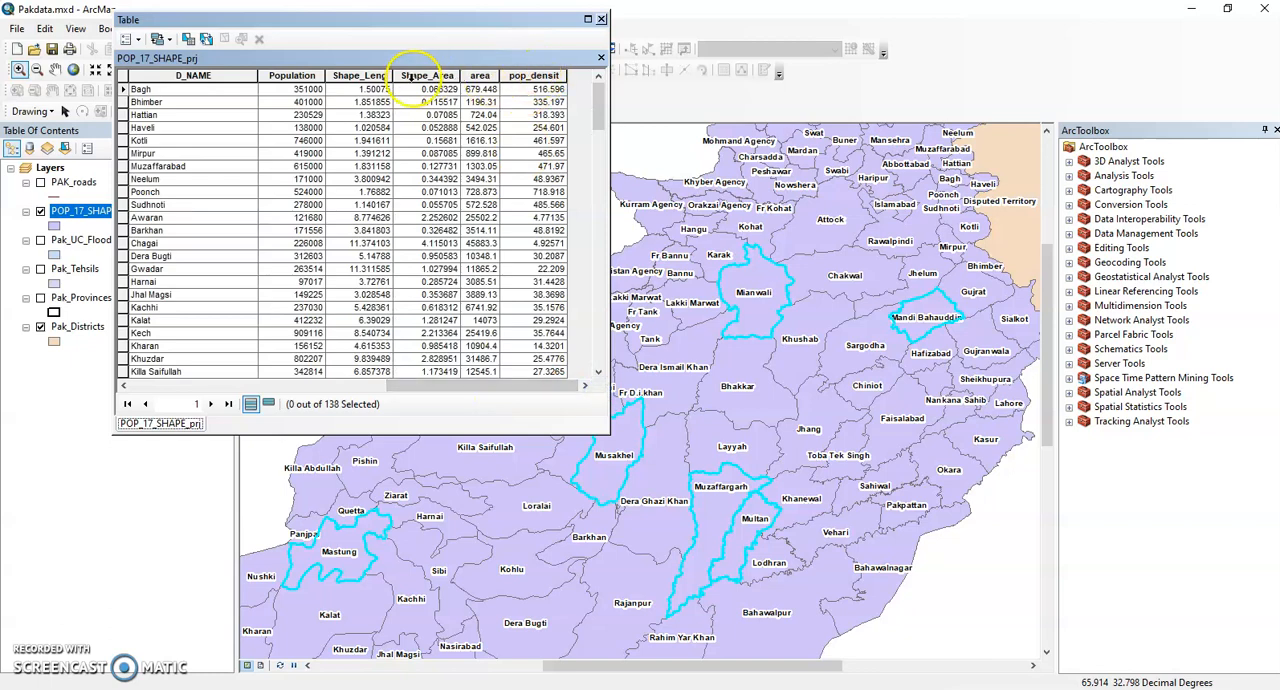
{"action": "left_click", "coordinate": [290, 75]}
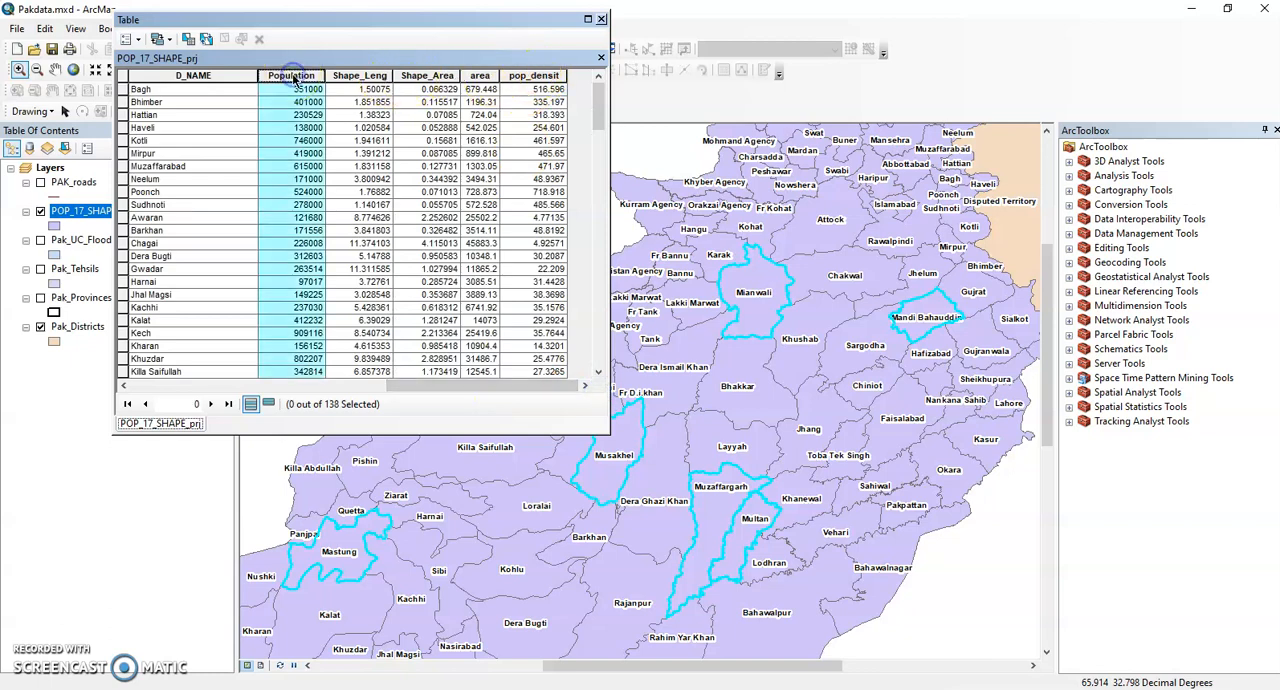
{"action": "left_click", "coordinate": [586, 20]}
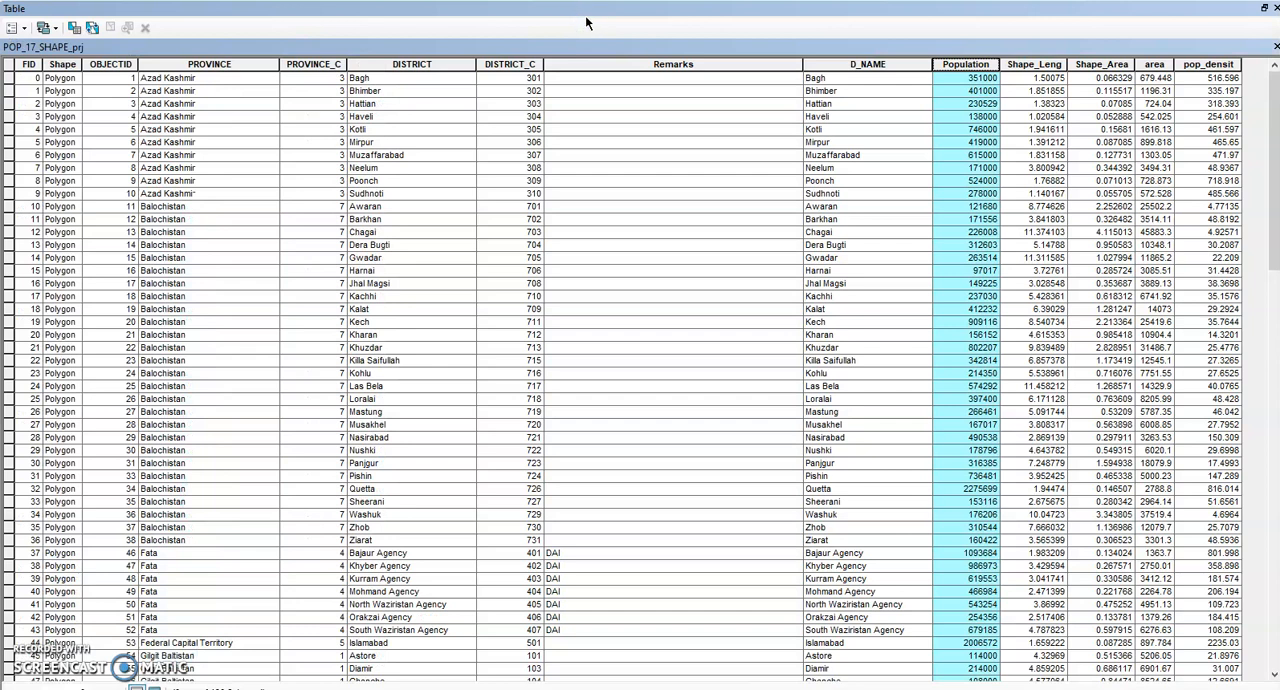
Sort the attribute table by Population in ascending order and select the Harnai record.
{"action": "right_click", "coordinate": [973, 66]}
{"action": "double_click", "coordinate": [971, 66]}
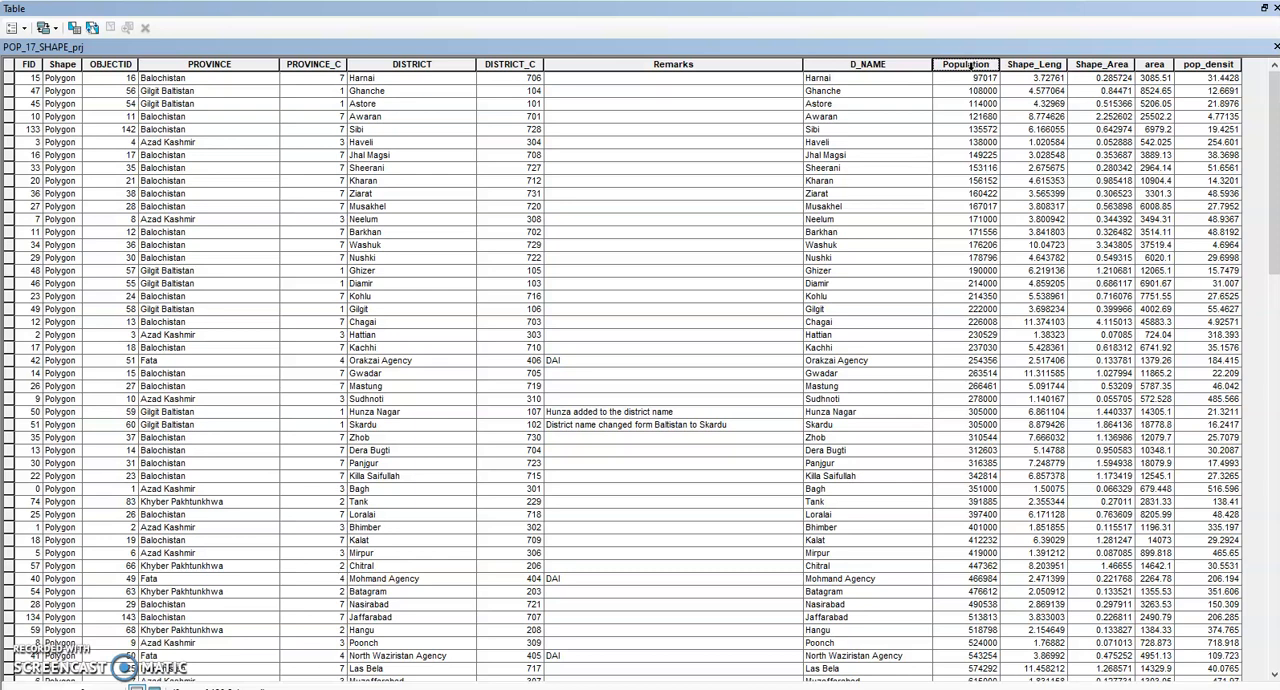
{"action": "left_click", "coordinate": [979, 79]}
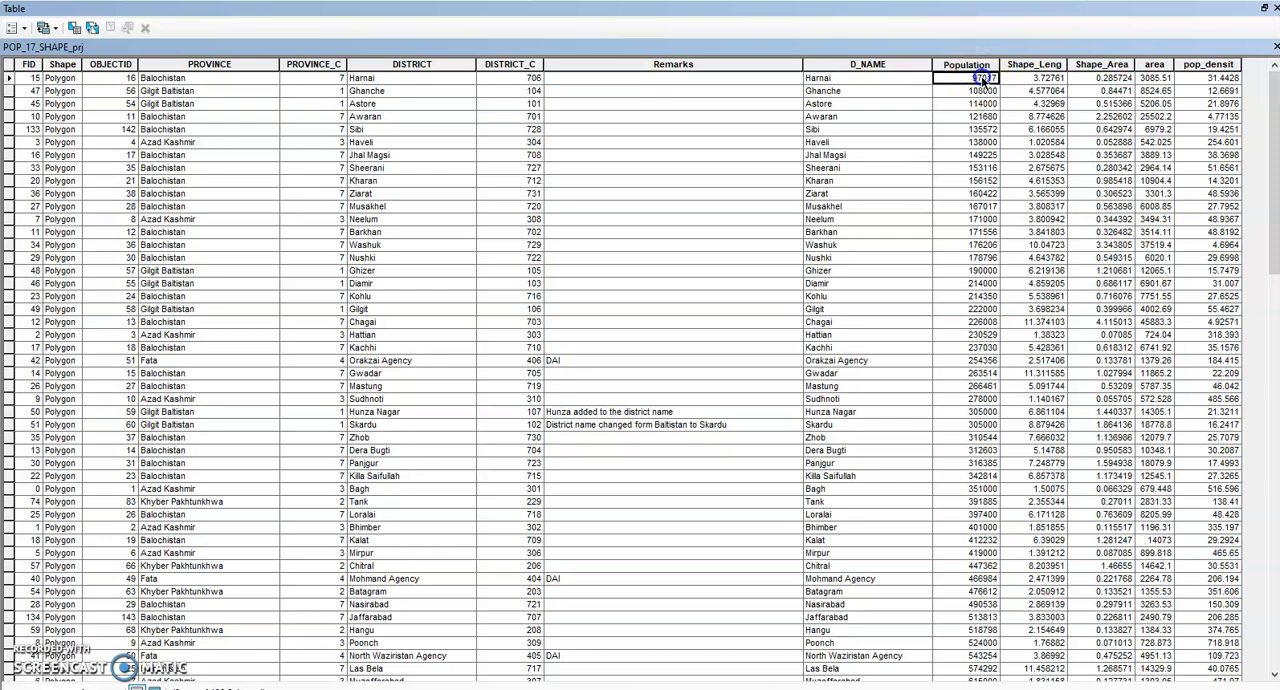
{"action": "left_click", "coordinate": [9, 78]}
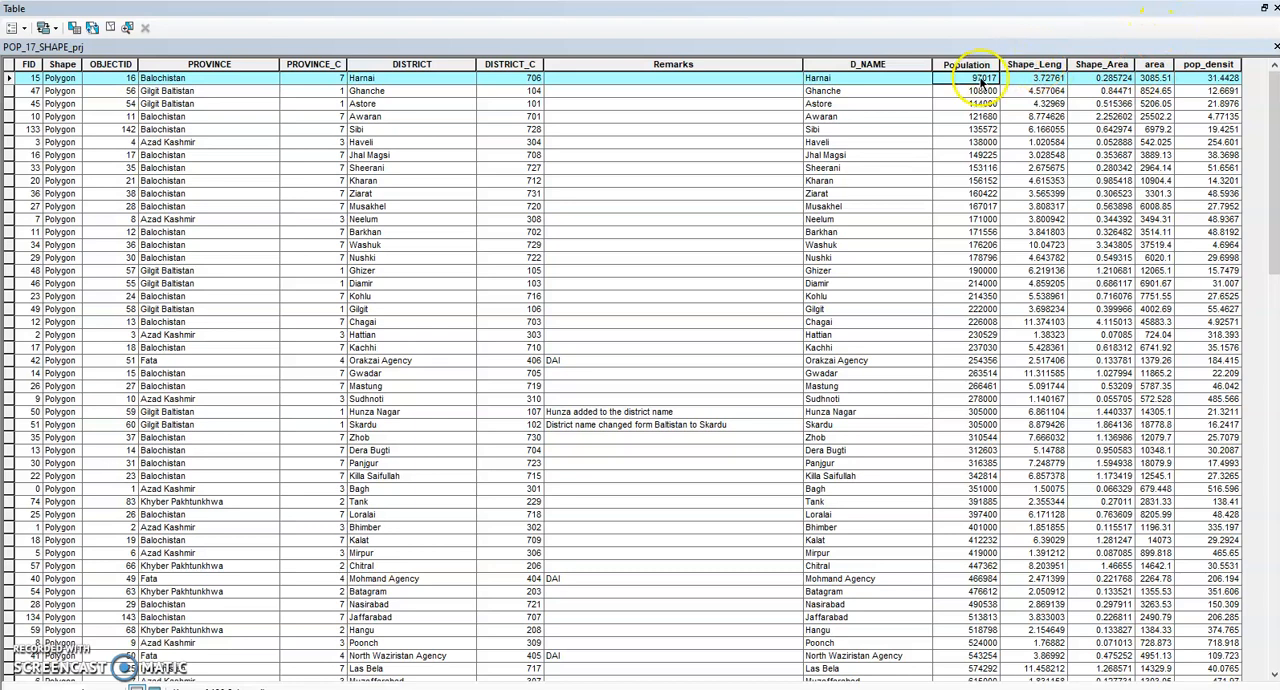
Examine the Population and area columns of the attribute table and close the table.
{"action": "left_click", "coordinate": [1154, 64]}
{"action": "left_click", "coordinate": [984, 65]}
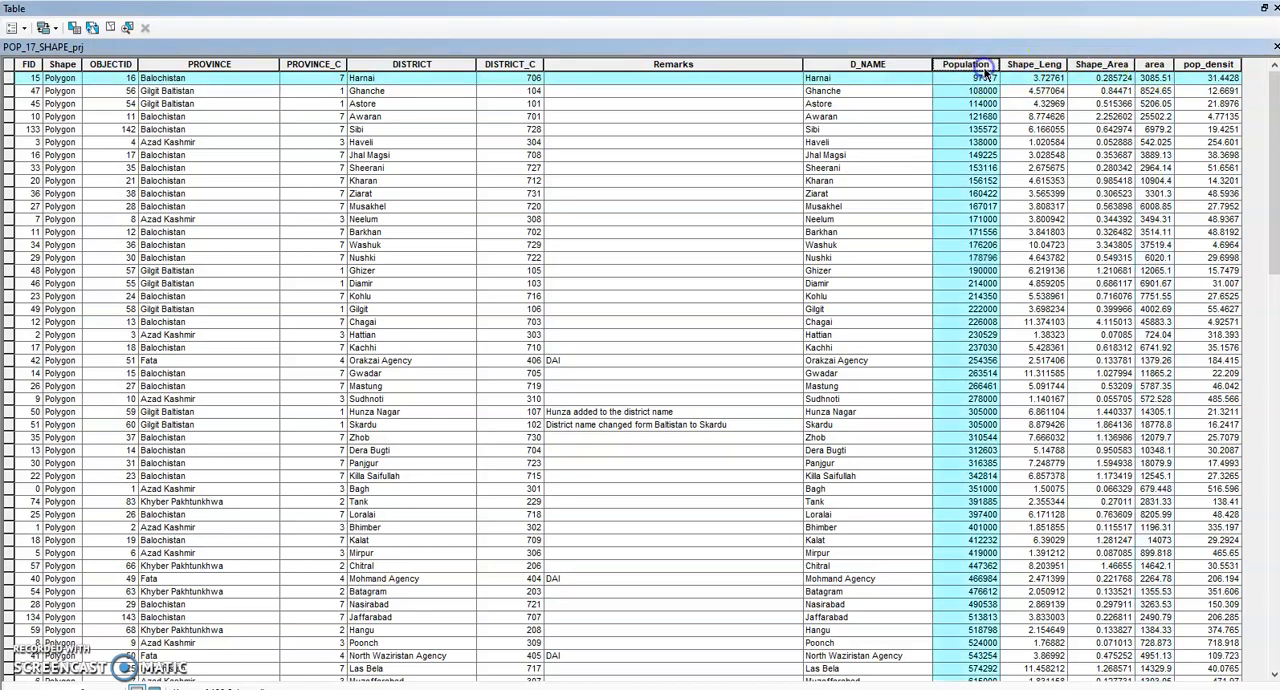
{"action": "left_click", "coordinate": [1156, 64]}
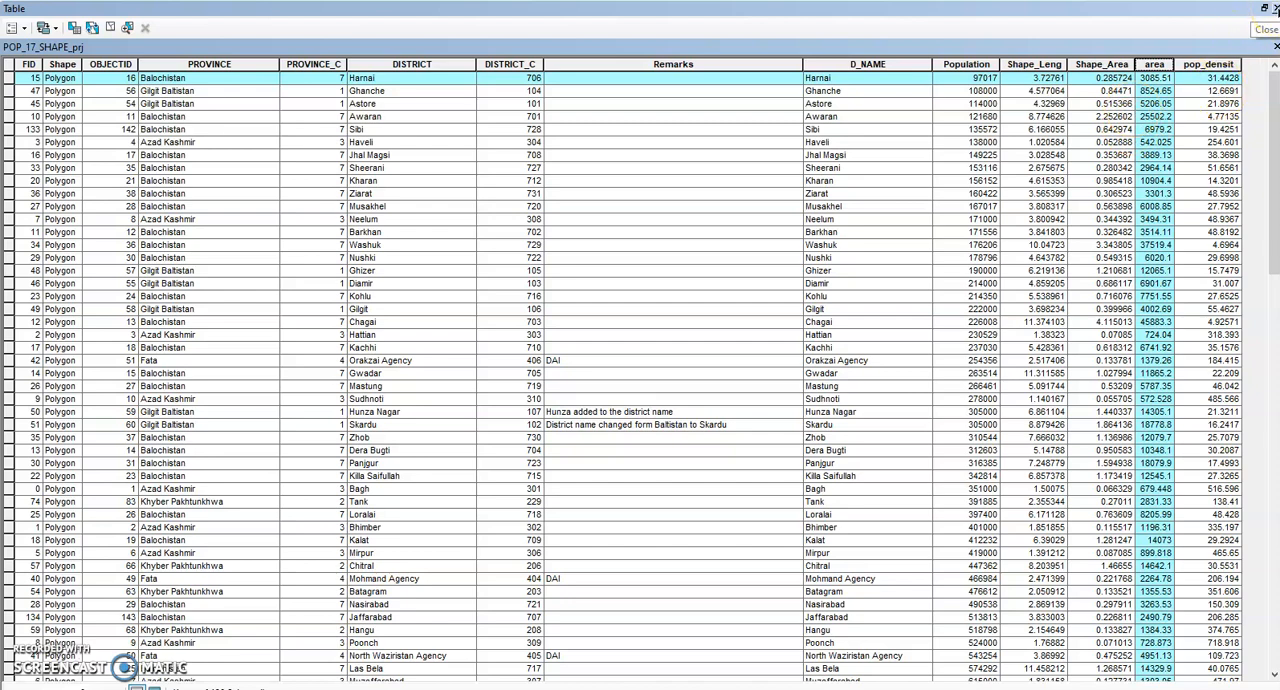
{"action": "left_click", "coordinate": [1275, 8]}
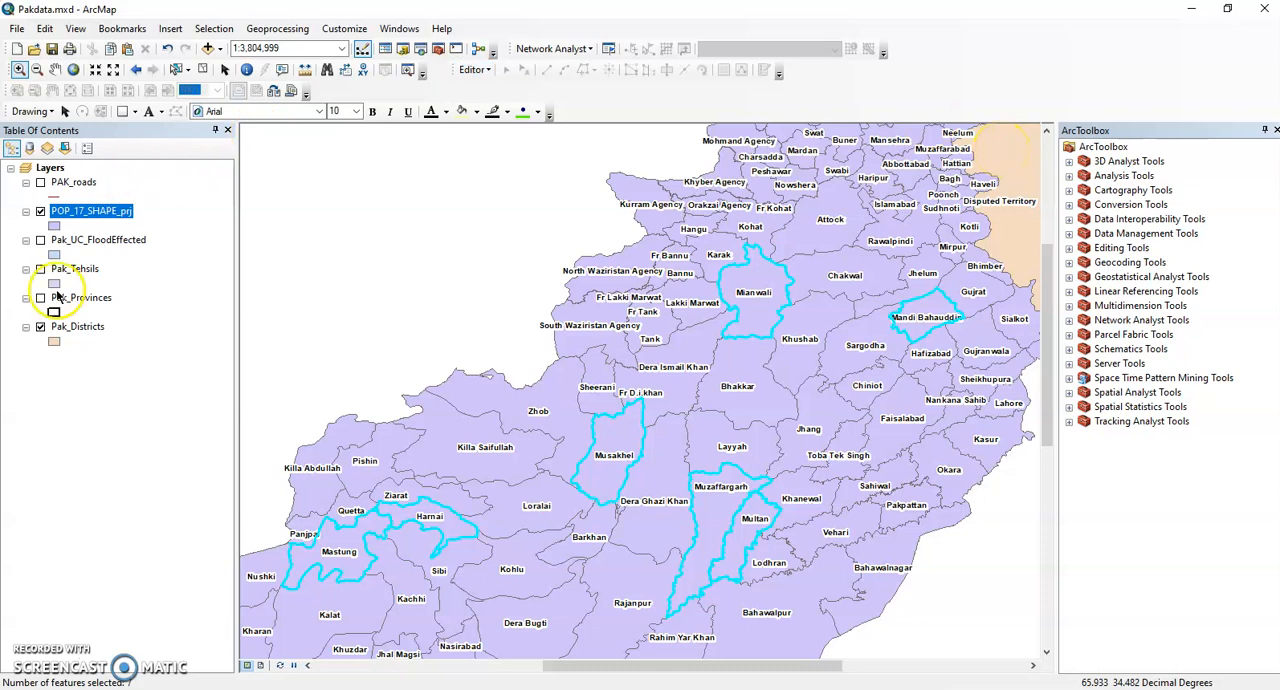
Clear the selection of all outlined districts on the full POP_17_SHAPE_prj map.
{"action": "right_click", "coordinate": [111, 215]}
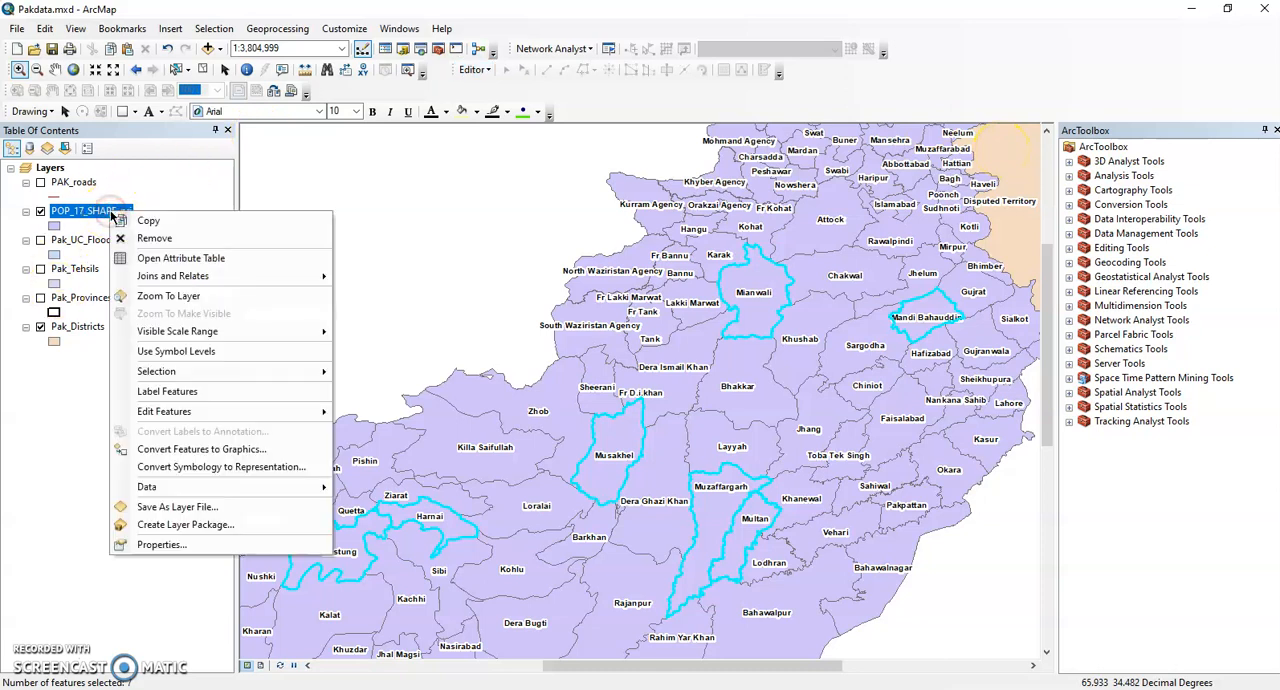
{"action": "left_click", "coordinate": [204, 296]}
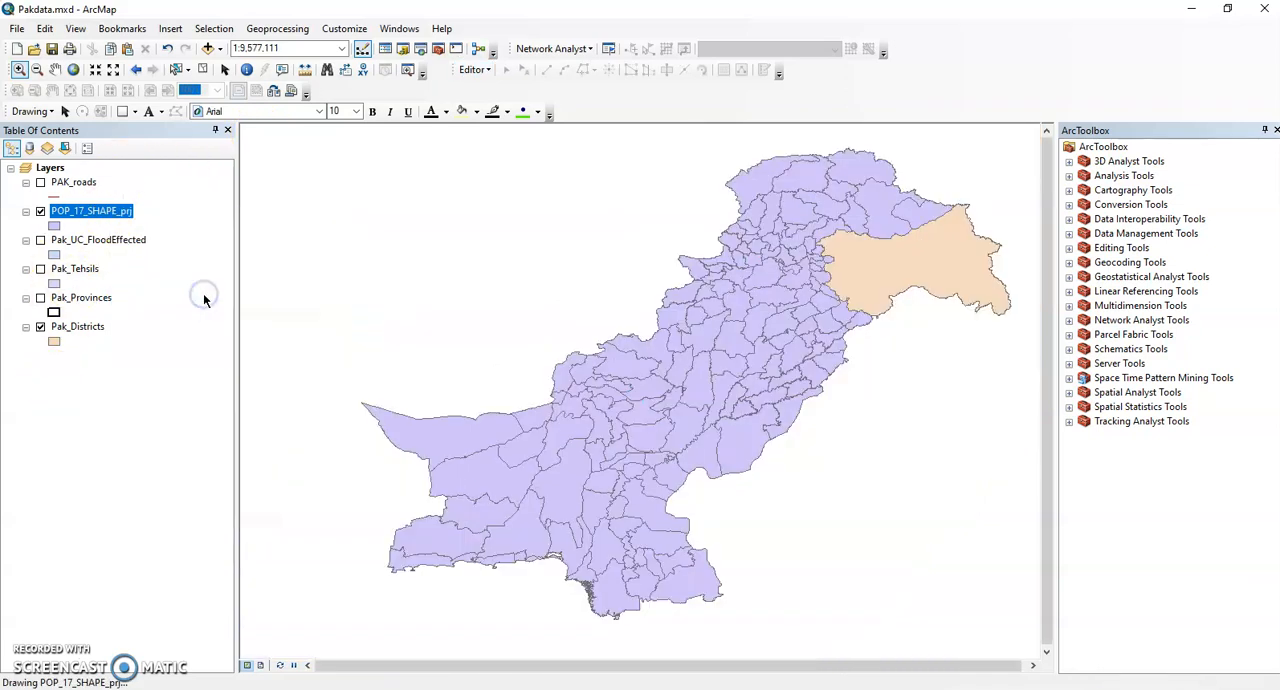
{"action": "left_click", "coordinate": [205, 70]}
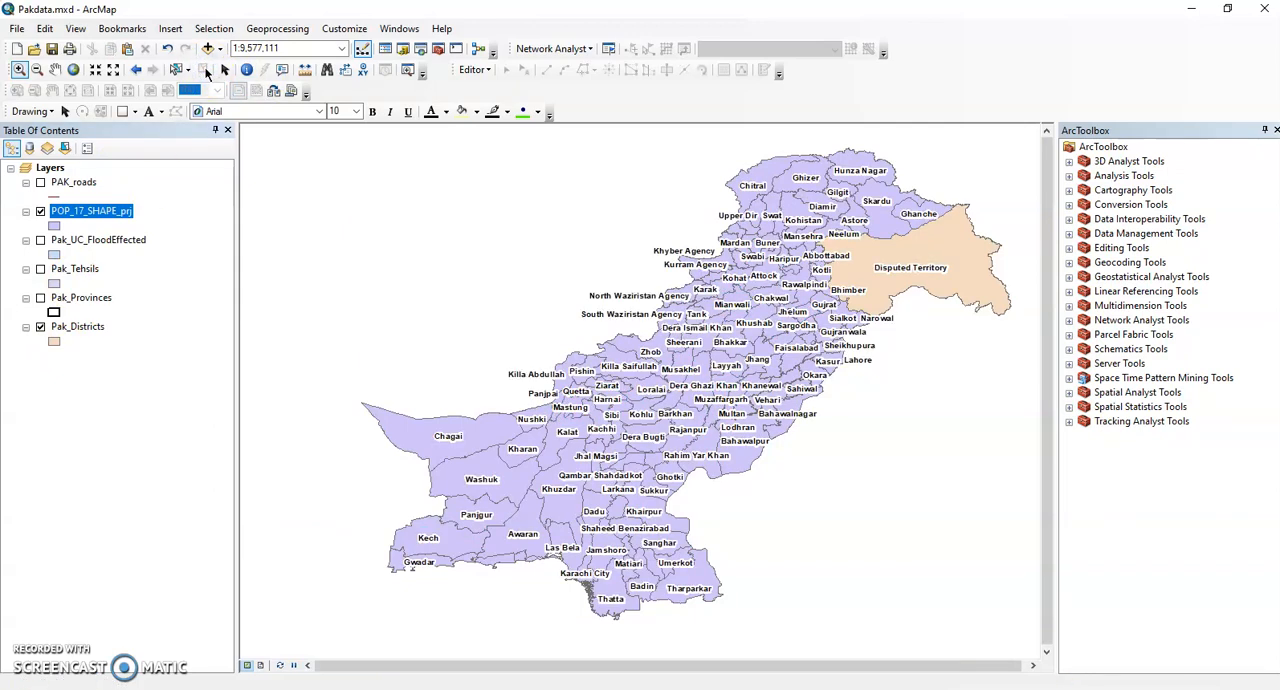
Set the symbology of POP_17_SHAPE_prj to quantities with graduated colors, using Population as the value field.
{"action": "right_click", "coordinate": [113, 211]}
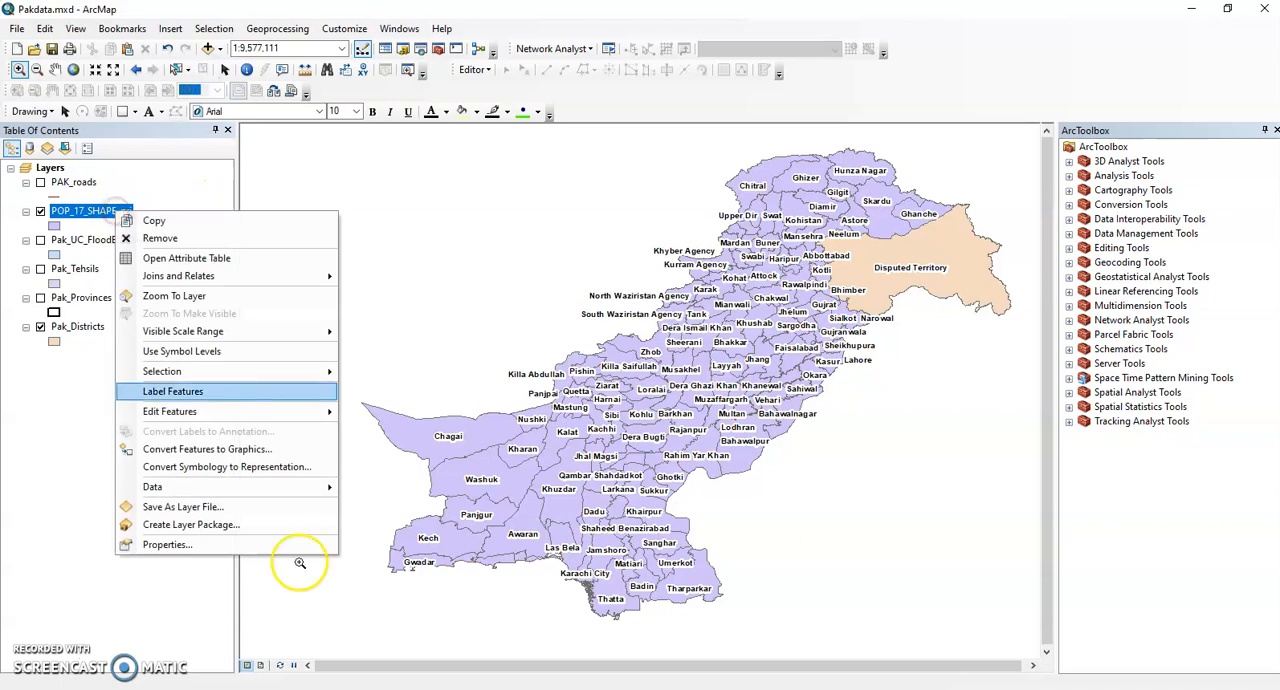
{"action": "left_click", "coordinate": [243, 545]}
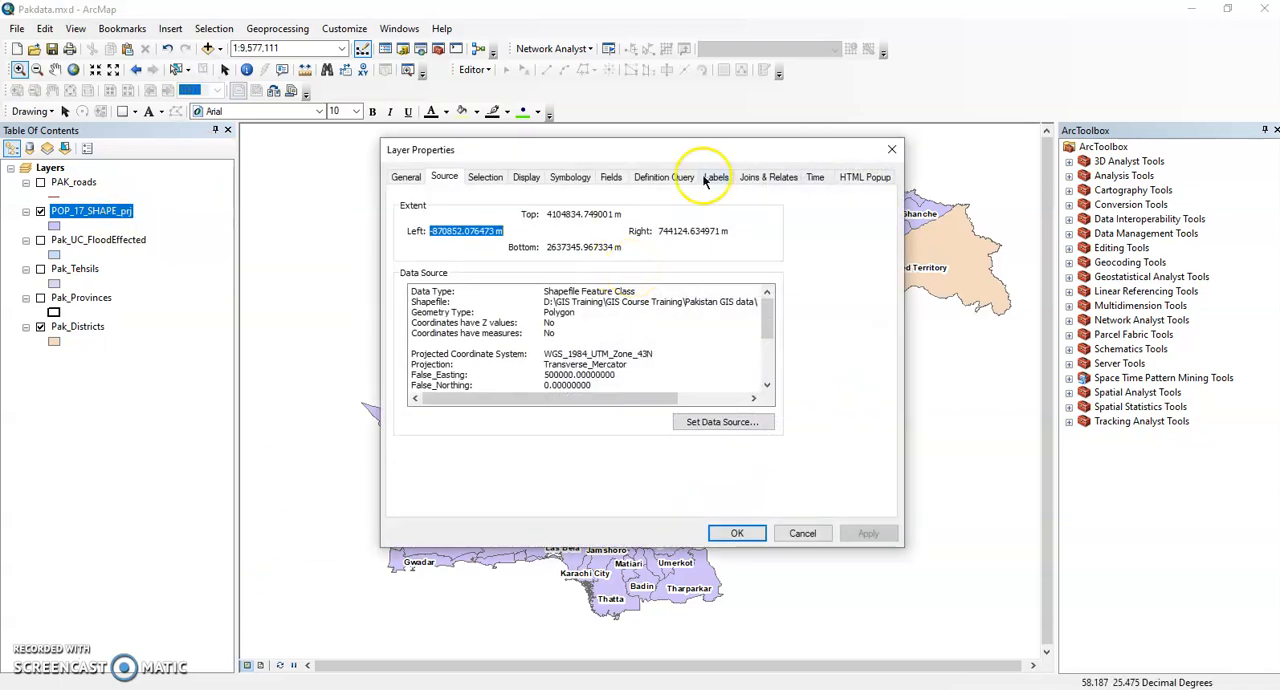
{"action": "left_click", "coordinate": [582, 178]}
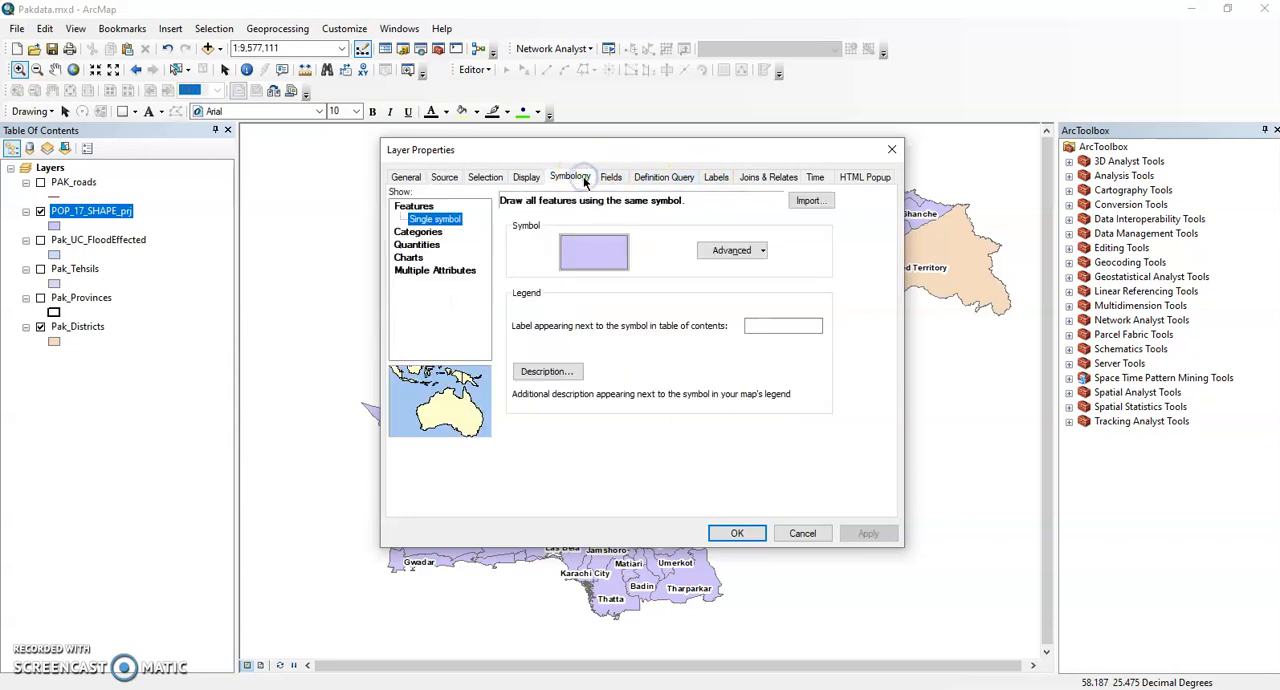
{"action": "left_click", "coordinate": [432, 232]}
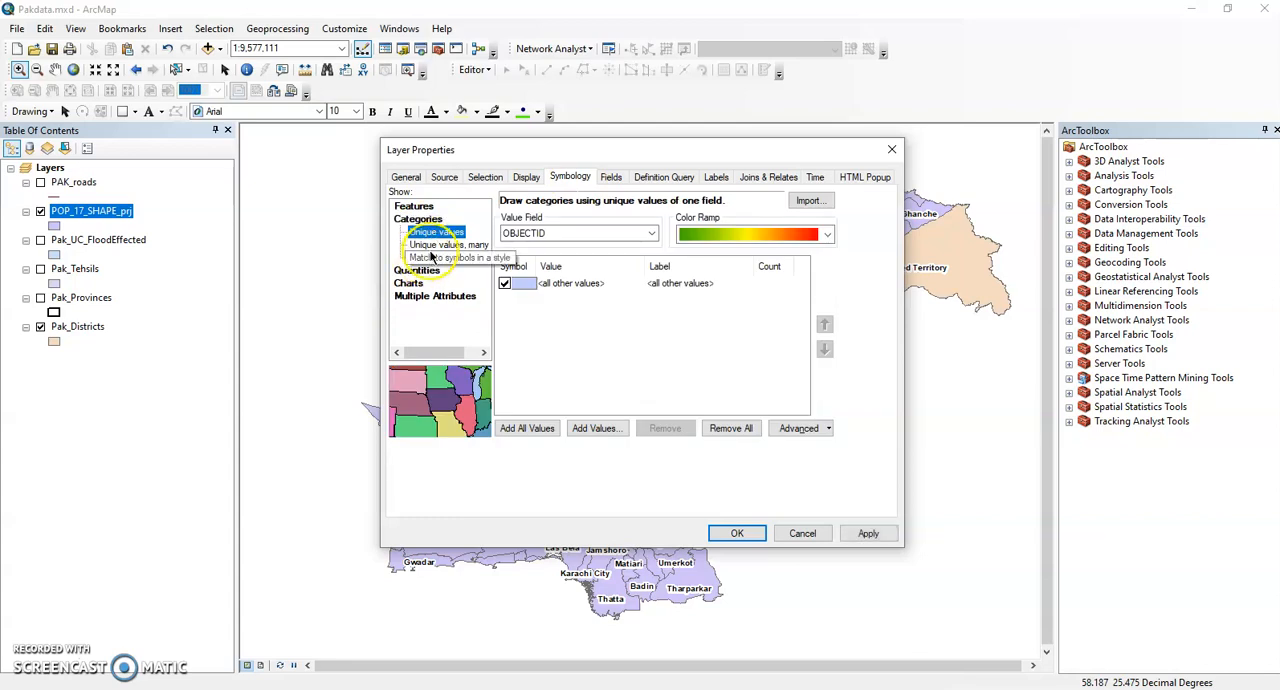
{"action": "left_click", "coordinate": [426, 272]}
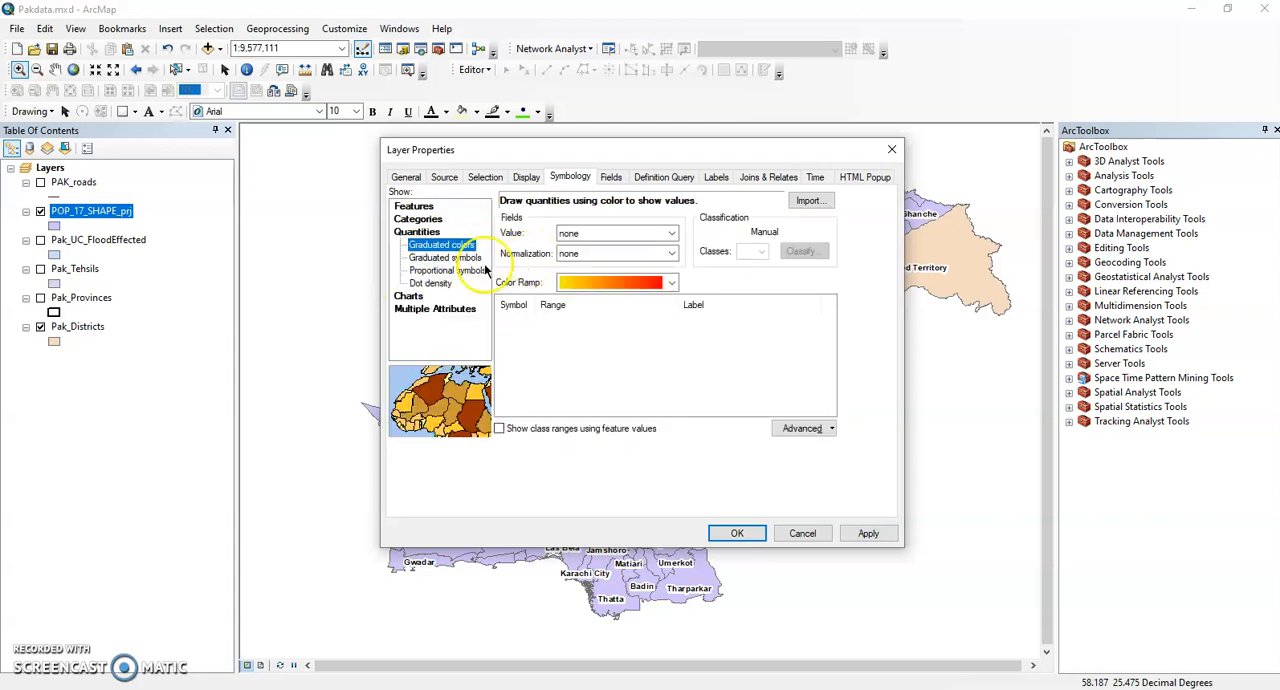
{"action": "left_click", "coordinate": [669, 234]}
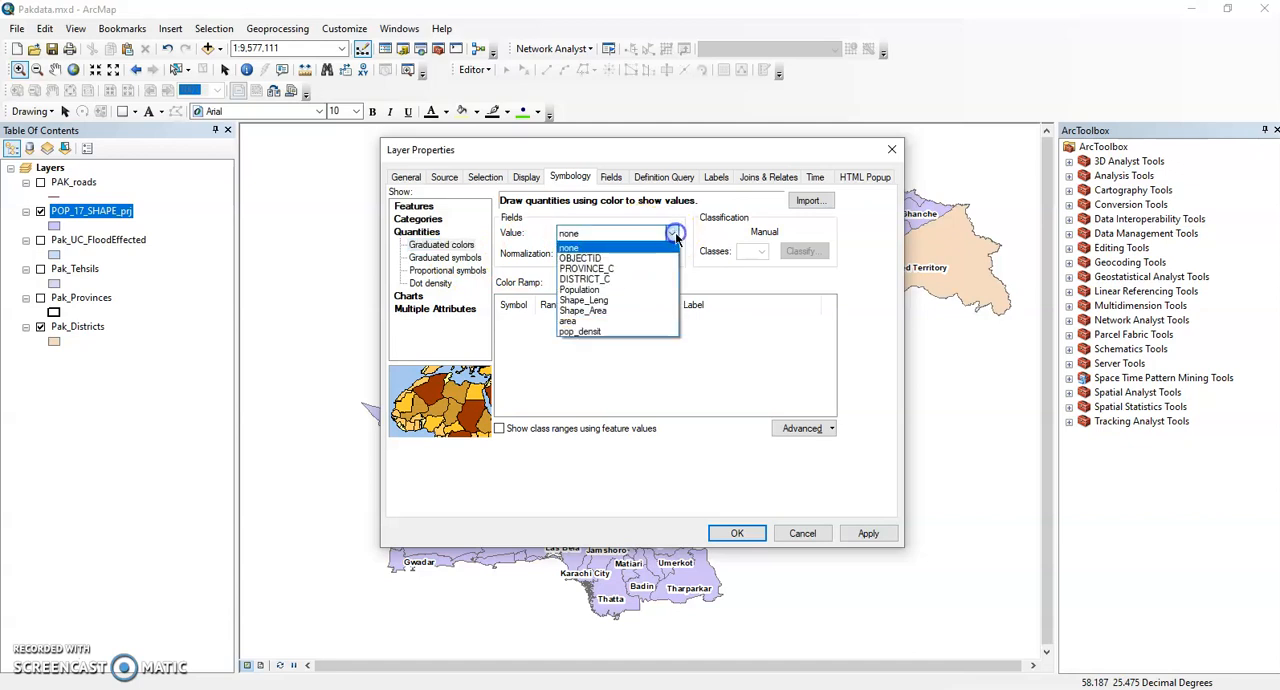
{"action": "left_click", "coordinate": [616, 289]}
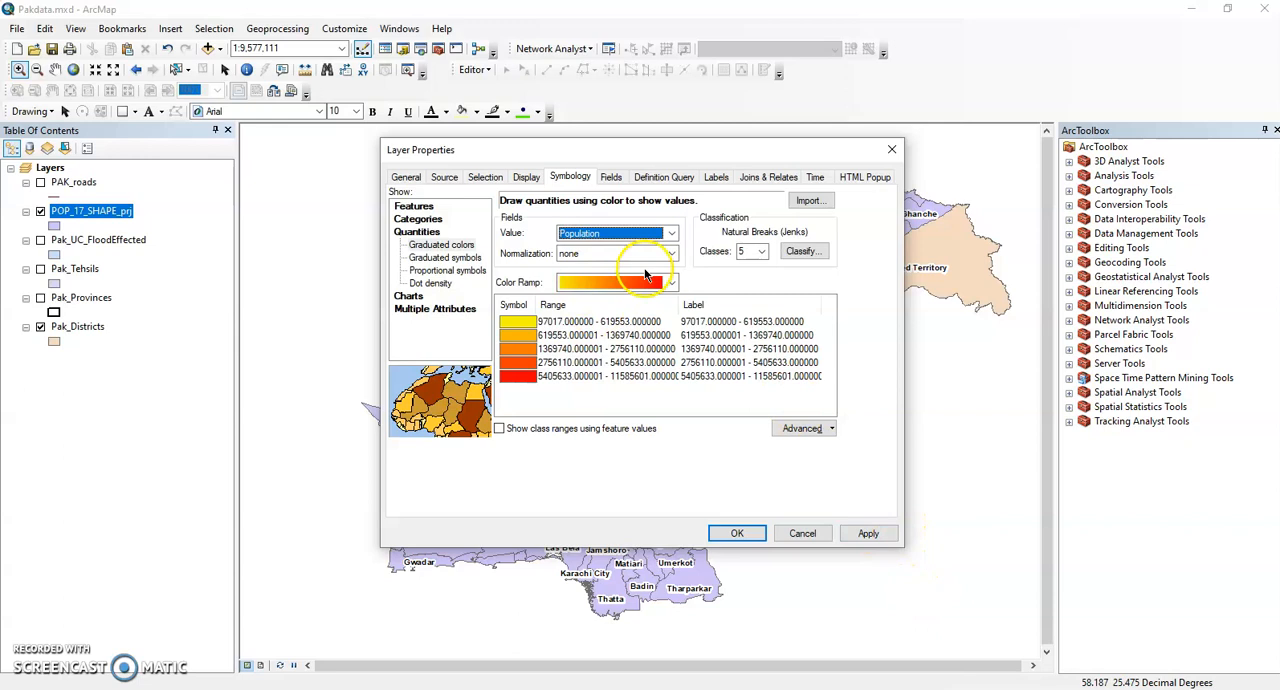
Try three and five natural-breaks classes in the classification settings for the Population values.
{"action": "left_click_drag", "start_coordinate": [802, 150], "coordinate": [729, 141]}
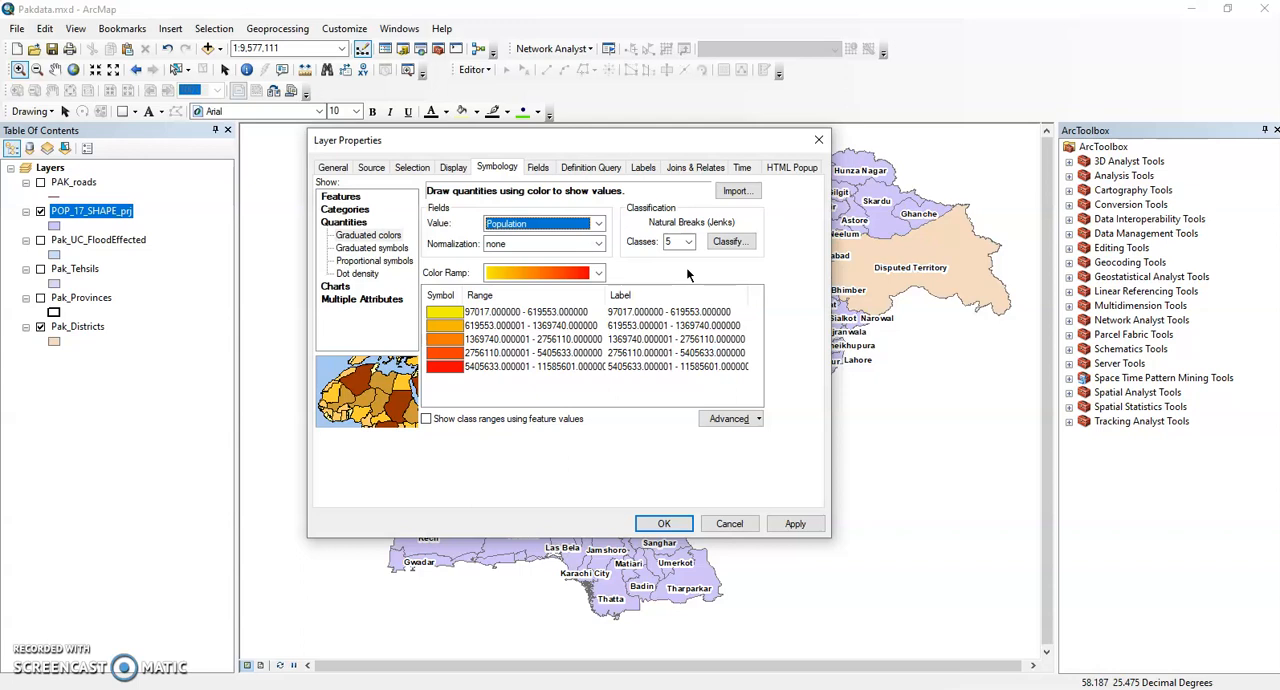
{"action": "left_click", "coordinate": [727, 241]}
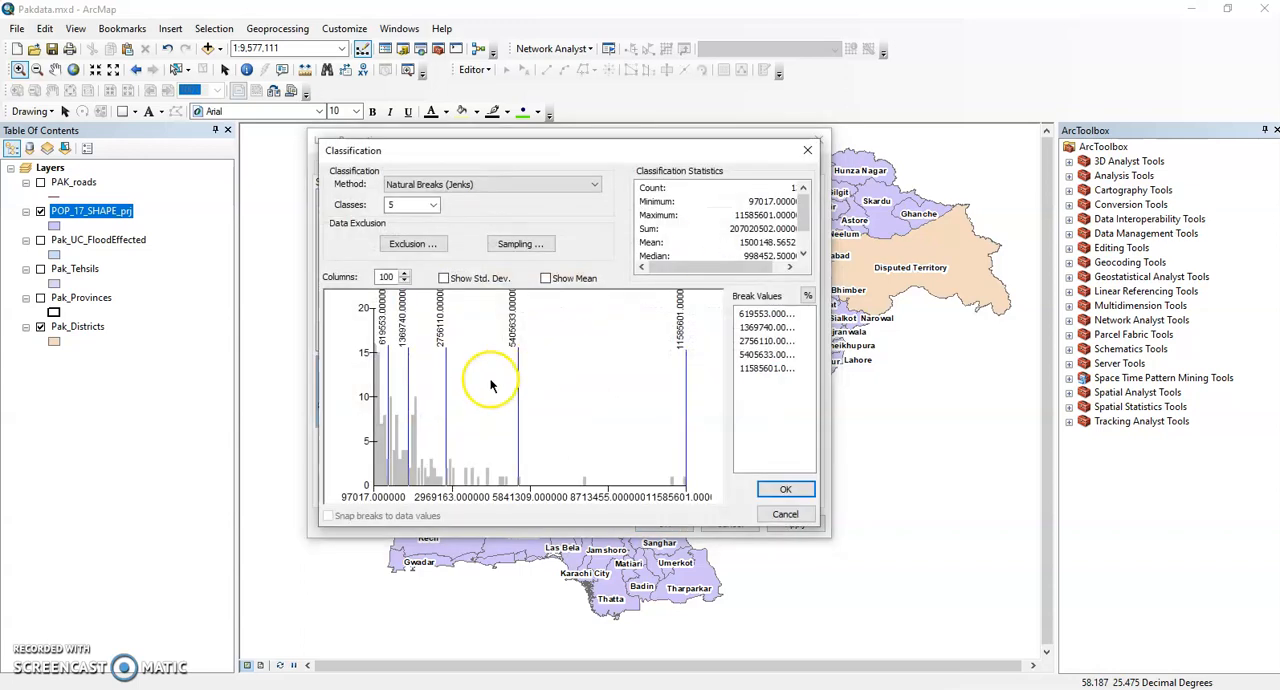
{"action": "left_click", "coordinate": [432, 204]}
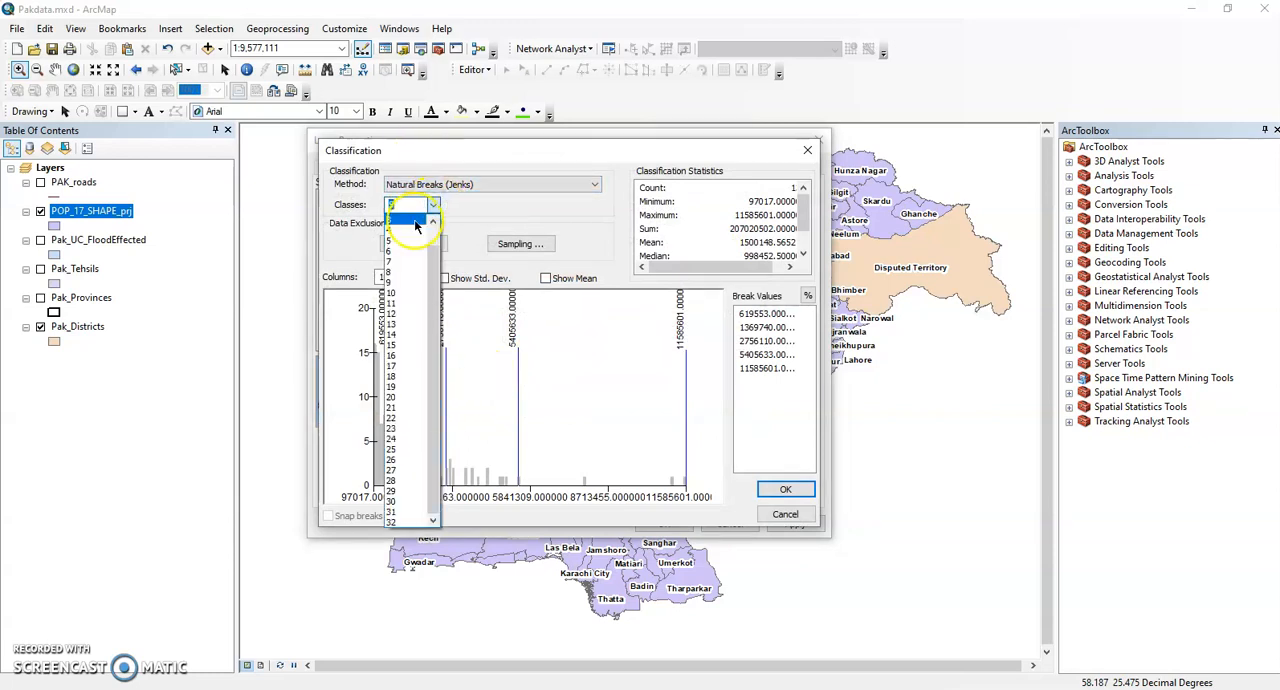
{"action": "left_click", "coordinate": [418, 219]}
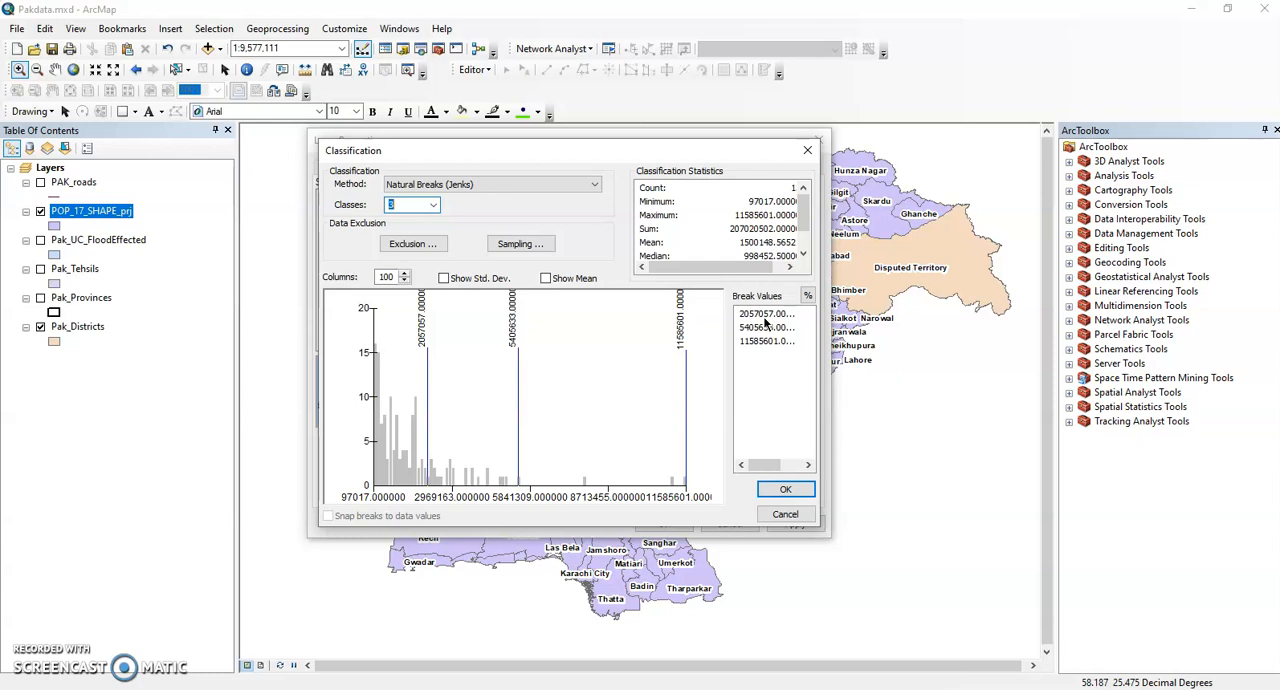
{"action": "left_click", "coordinate": [433, 205]}
{"action": "left_click", "coordinate": [409, 245]}
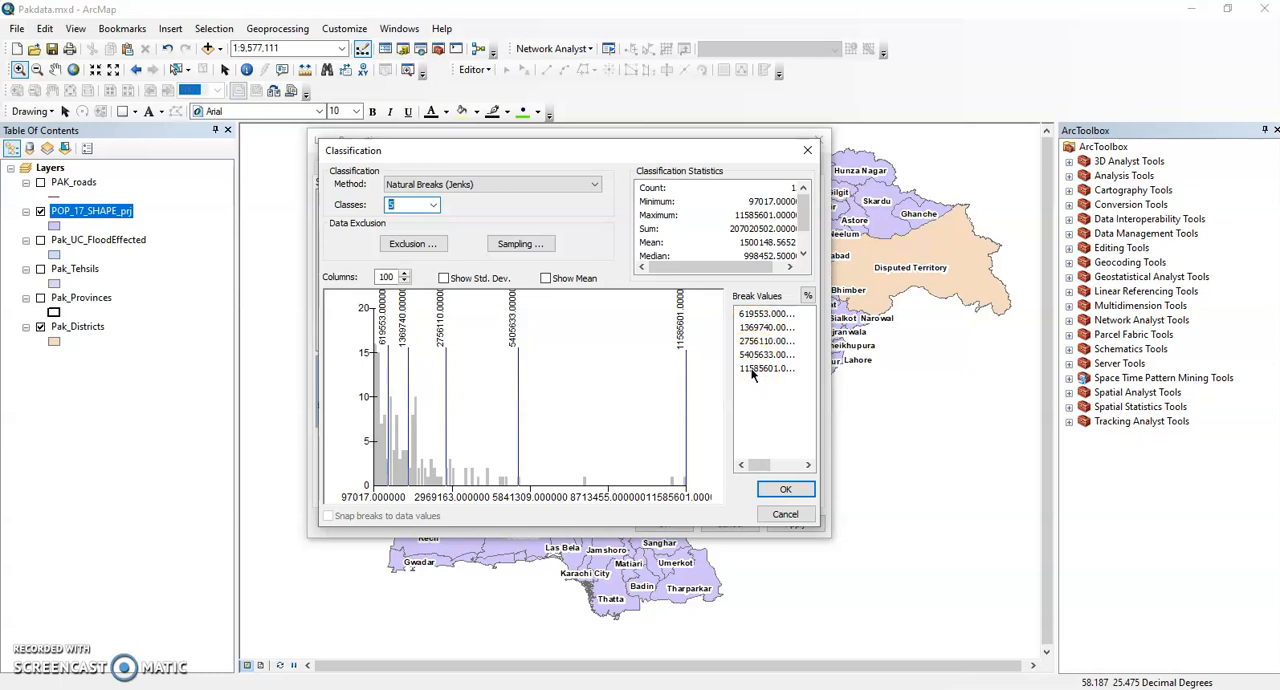
Try the Manual classification method for the Population values and discard the classification changes.
{"action": "left_click", "coordinate": [595, 185]}
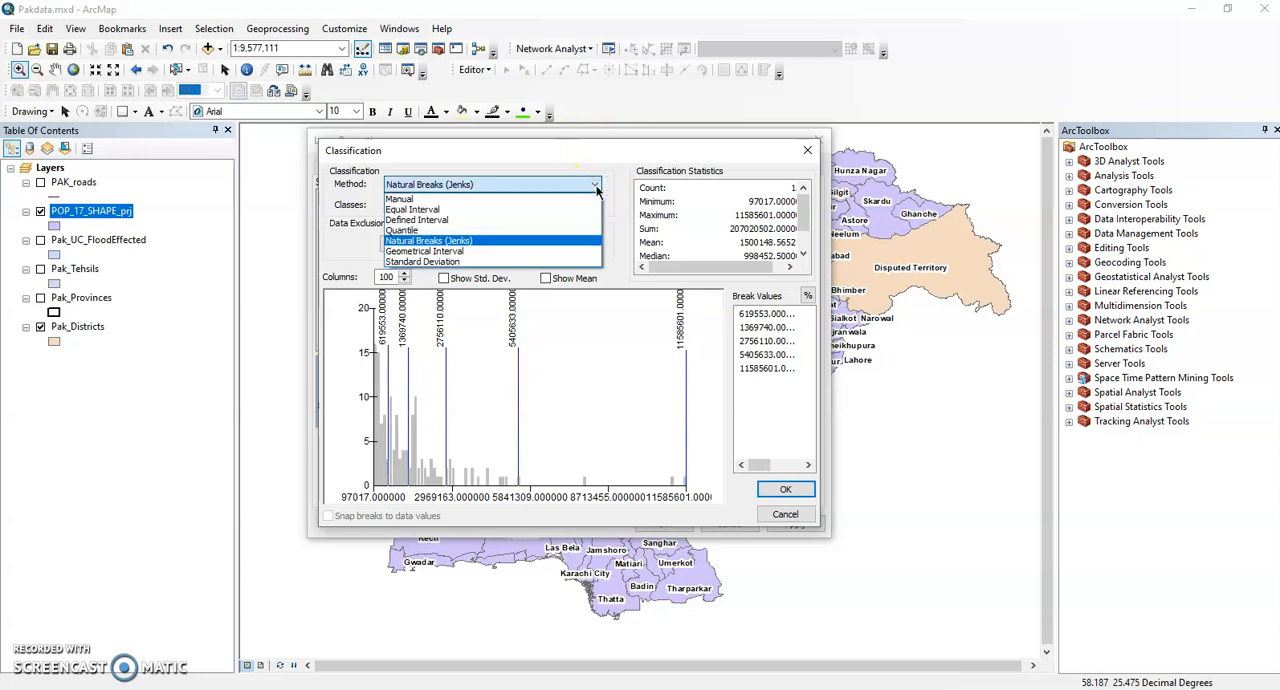
{"action": "left_click", "coordinate": [492, 199]}
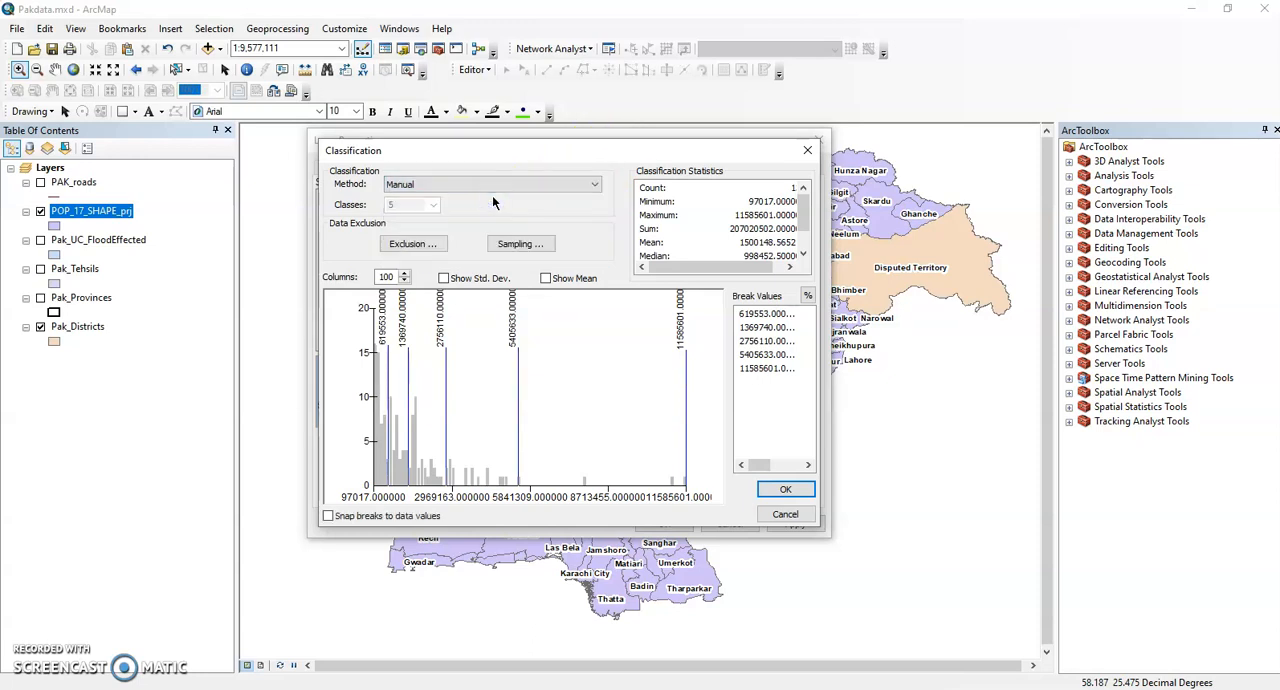
{"action": "left_click", "coordinate": [491, 186]}
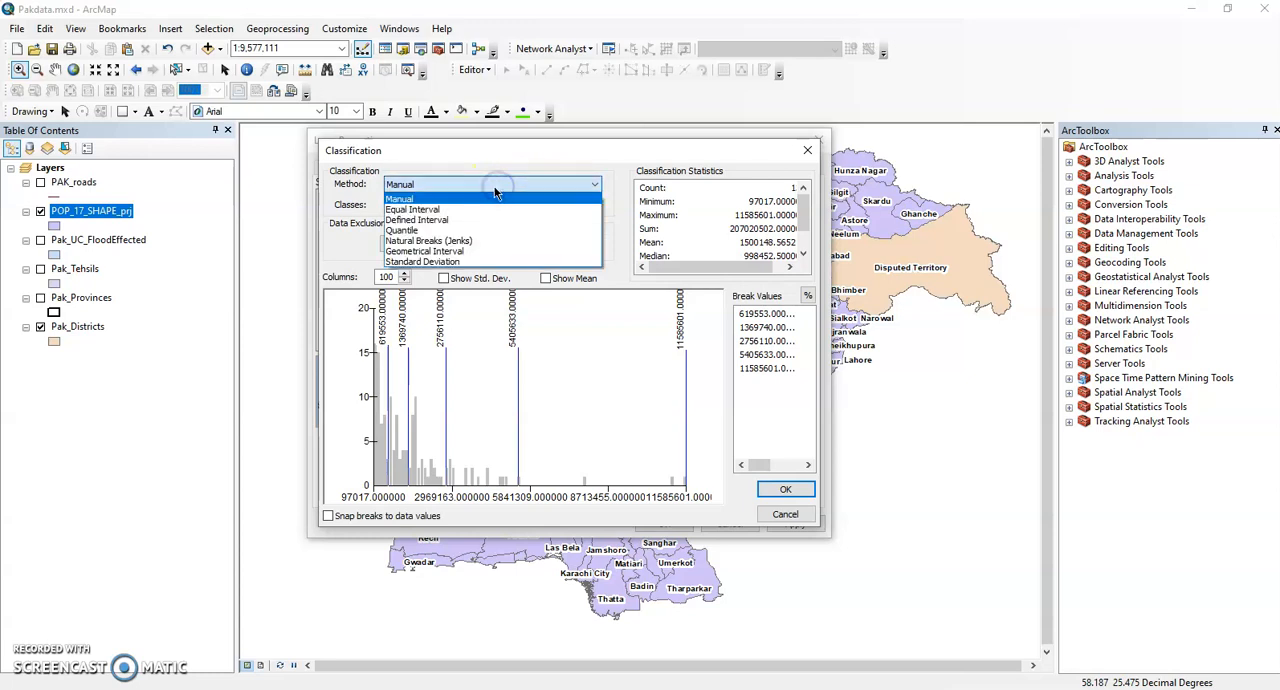
{"action": "left_click", "coordinate": [488, 195]}
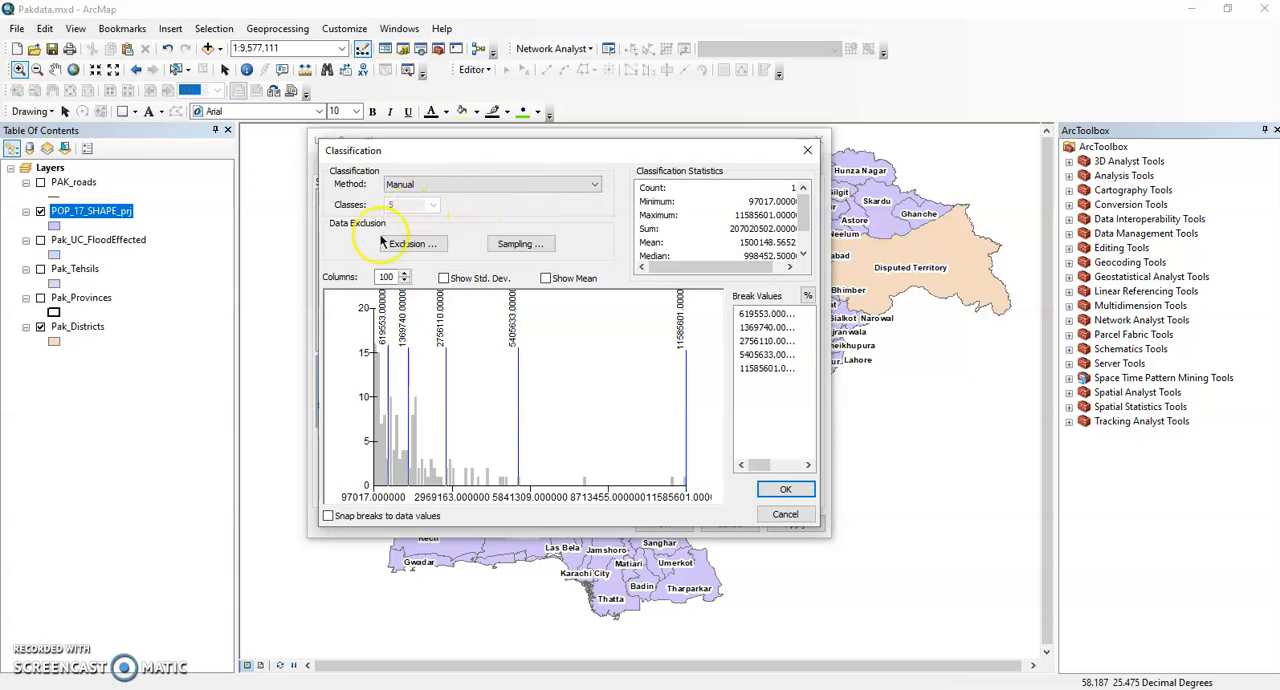
{"action": "left_click", "coordinate": [784, 514]}
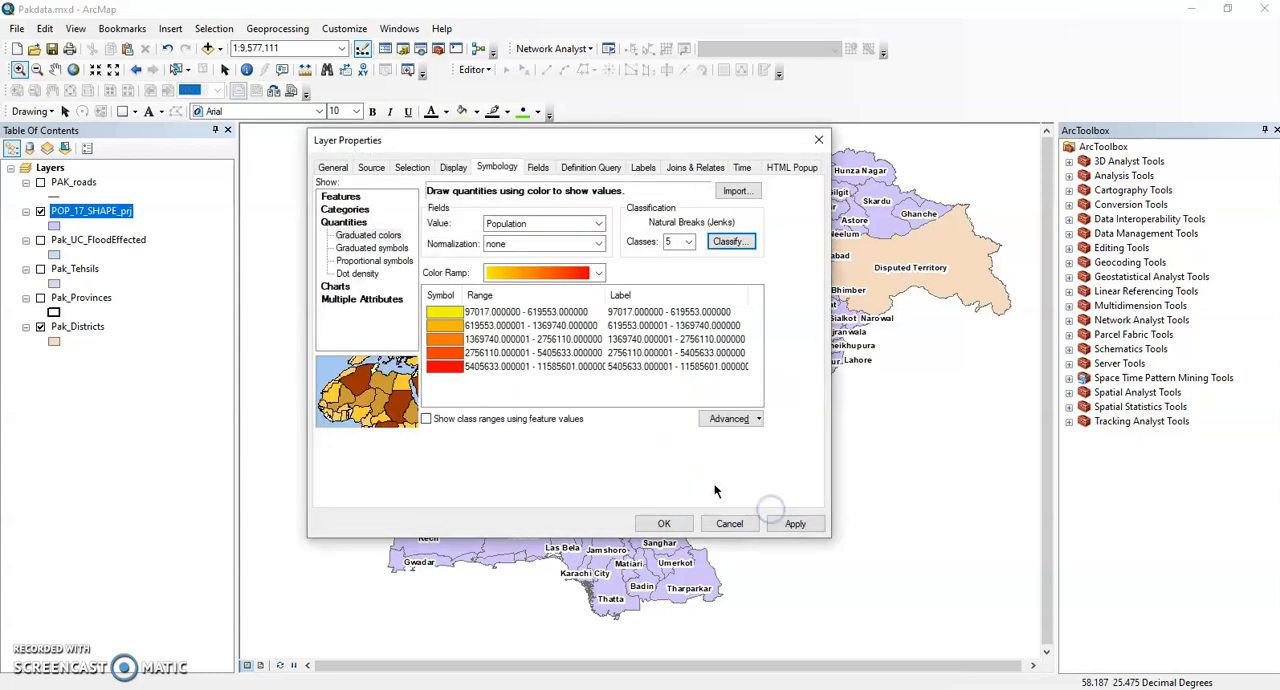
Switch the classification method for the Population values to Manual.
{"action": "left_click", "coordinate": [672, 240]}
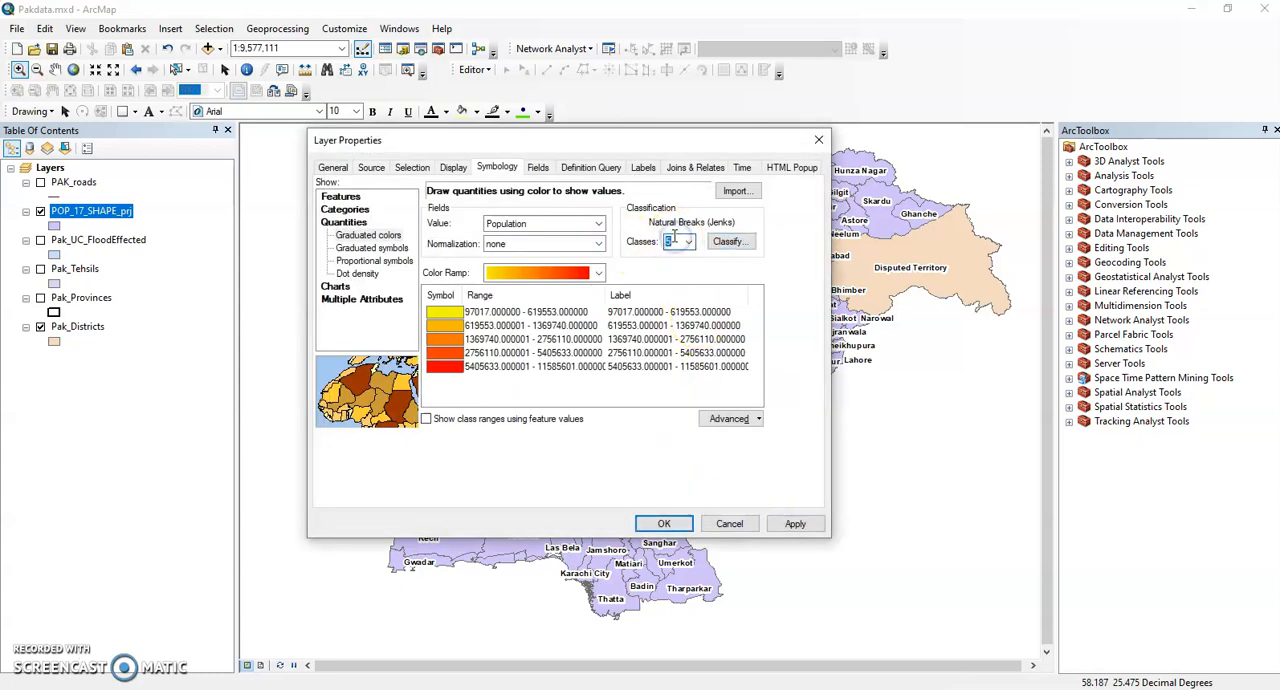
{"action": "left_click", "coordinate": [738, 246]}
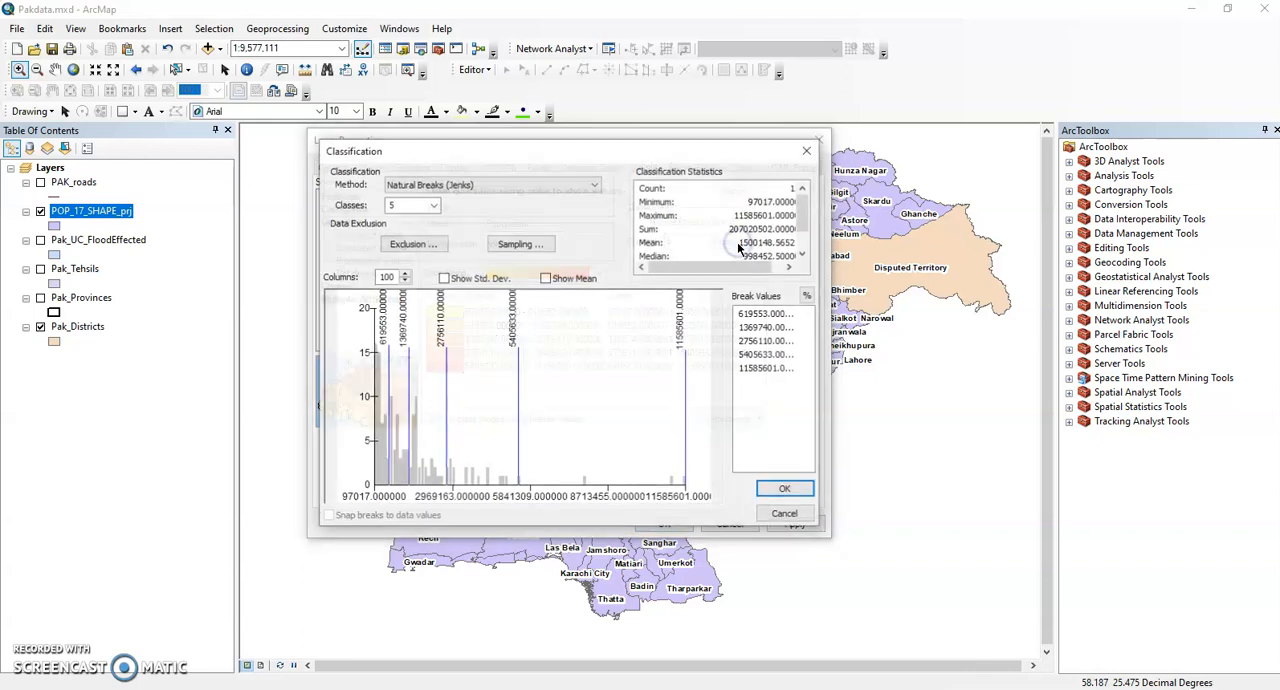
{"action": "left_click", "coordinate": [478, 186]}
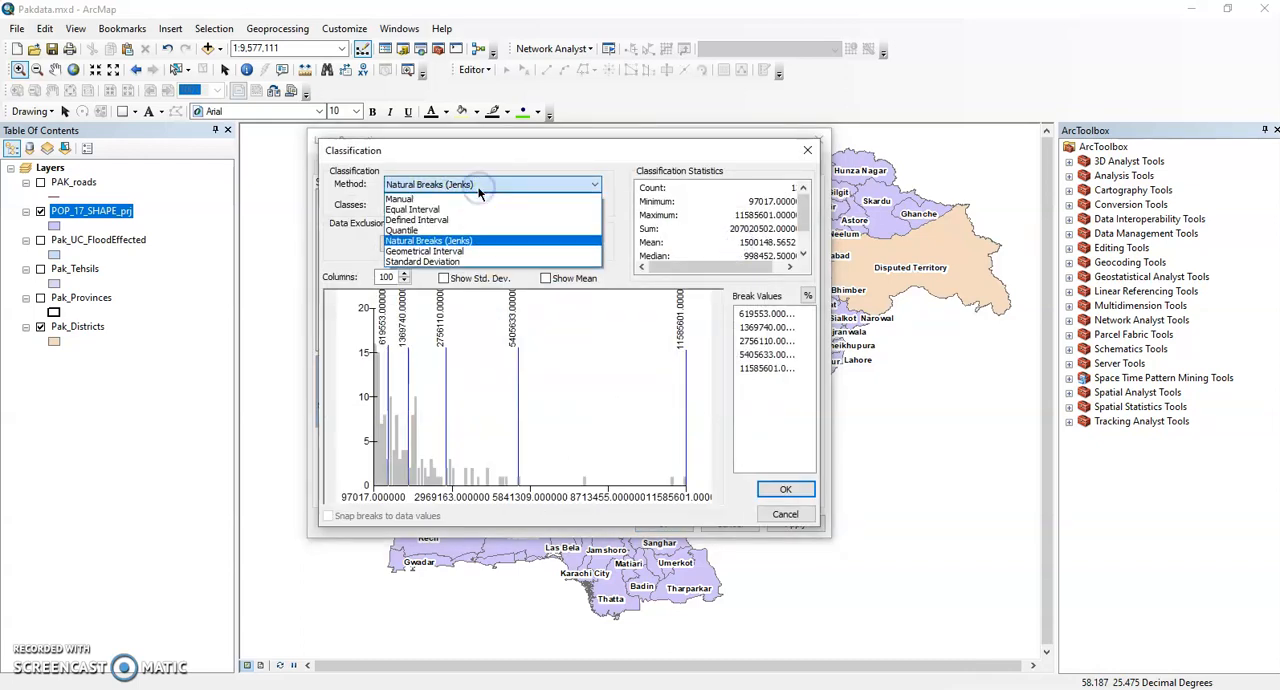
{"action": "left_click", "coordinate": [444, 201]}
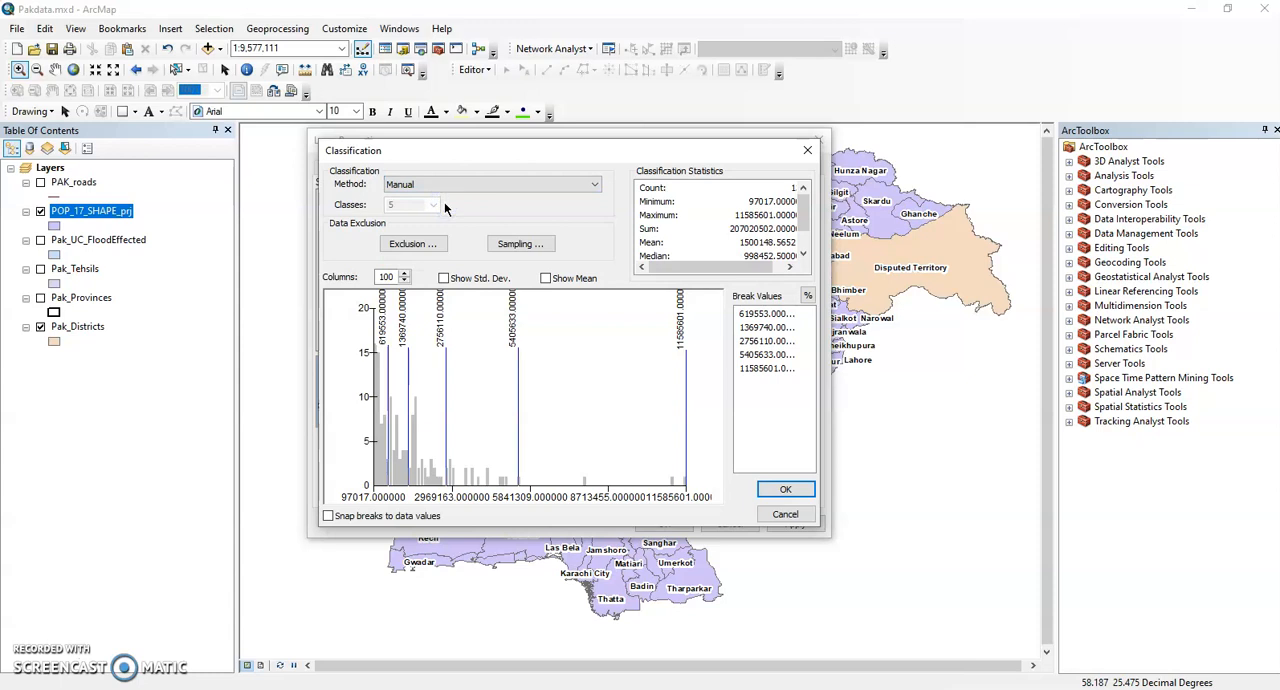
Set the first break value of the Population classification to 500000.
{"action": "left_click", "coordinate": [755, 315]}
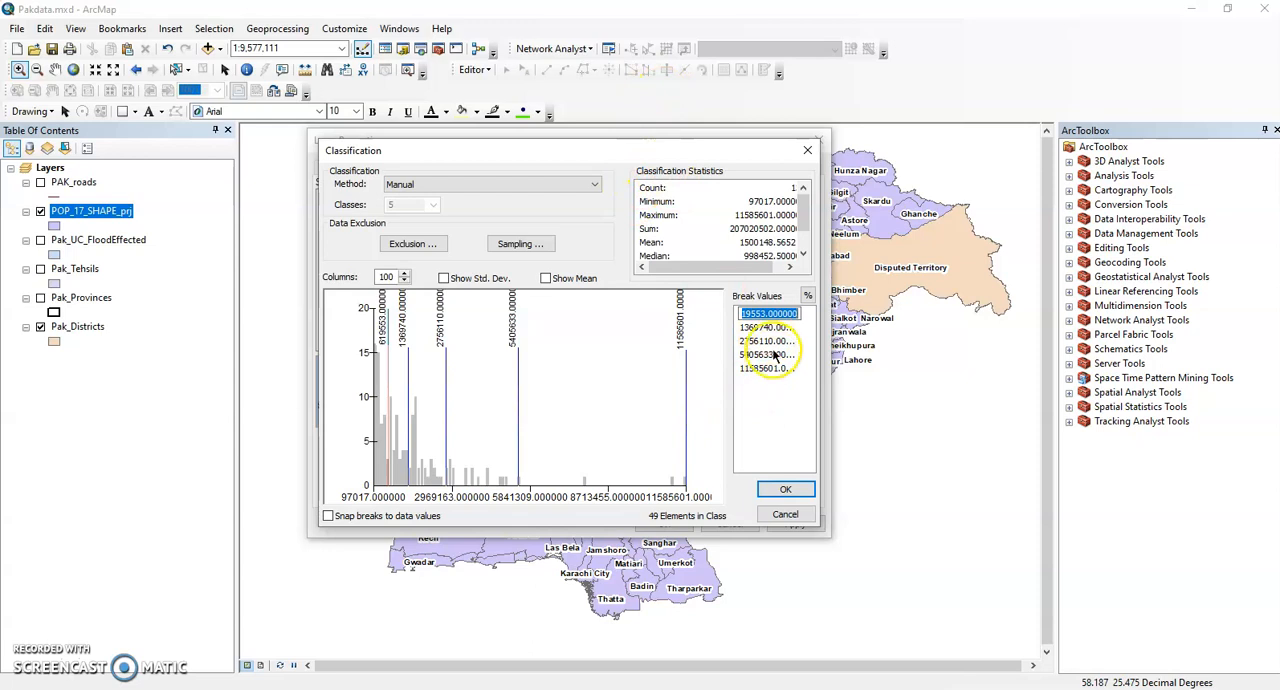
{"action": "left_click", "coordinate": [769, 314]}
{"action": "key", "text": "Left"}
{"action": "key", "text": "Left"}
{"action": "key", "text": "Left"}
{"action": "key", "text": "Left"}
{"action": "key", "text": "Left"}
{"action": "key", "text": "Left"}
{"action": "key", "text": "Left"}
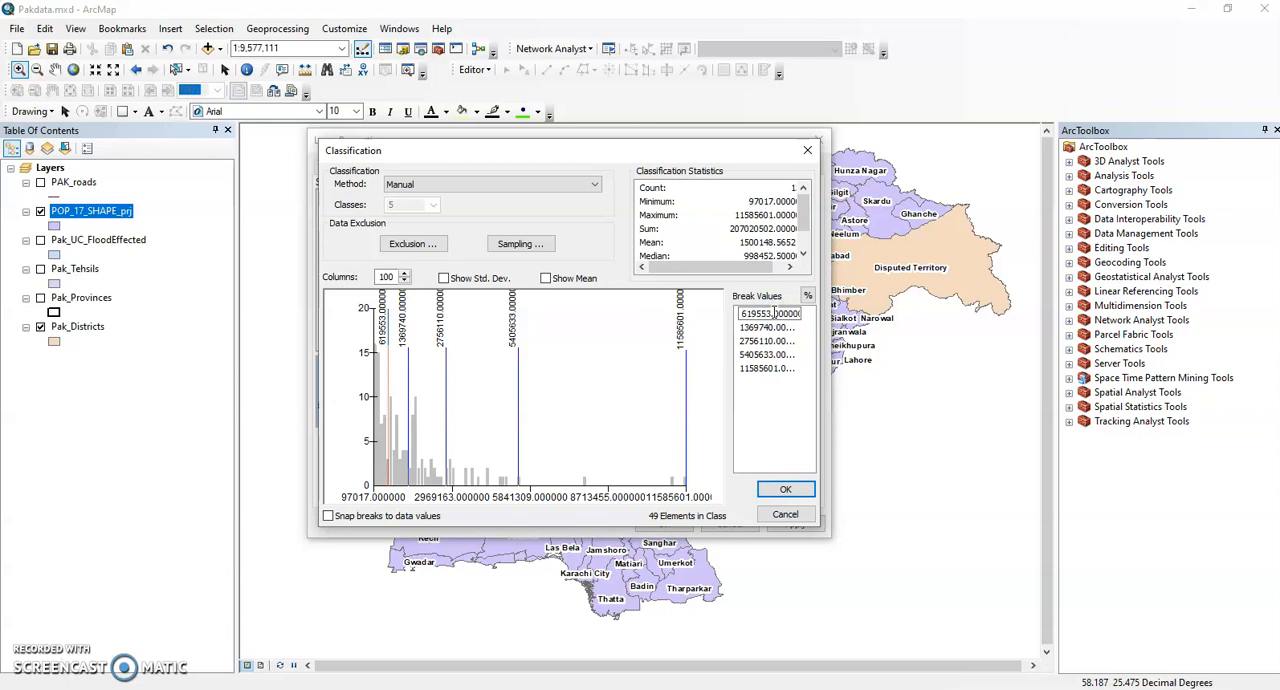
{"action": "type", "text": "5"}
{"action": "key", "text": "Delete"}
{"action": "key", "text": "Delete"}
{"action": "key", "text": "Delete"}
{"action": "key", "text": "Delete"}
{"action": "key", "text": "Delete"}
{"action": "key", "text": "Delete"}
{"action": "type", "text": "00000"}
{"action": "left_click", "coordinate": [778, 408]}
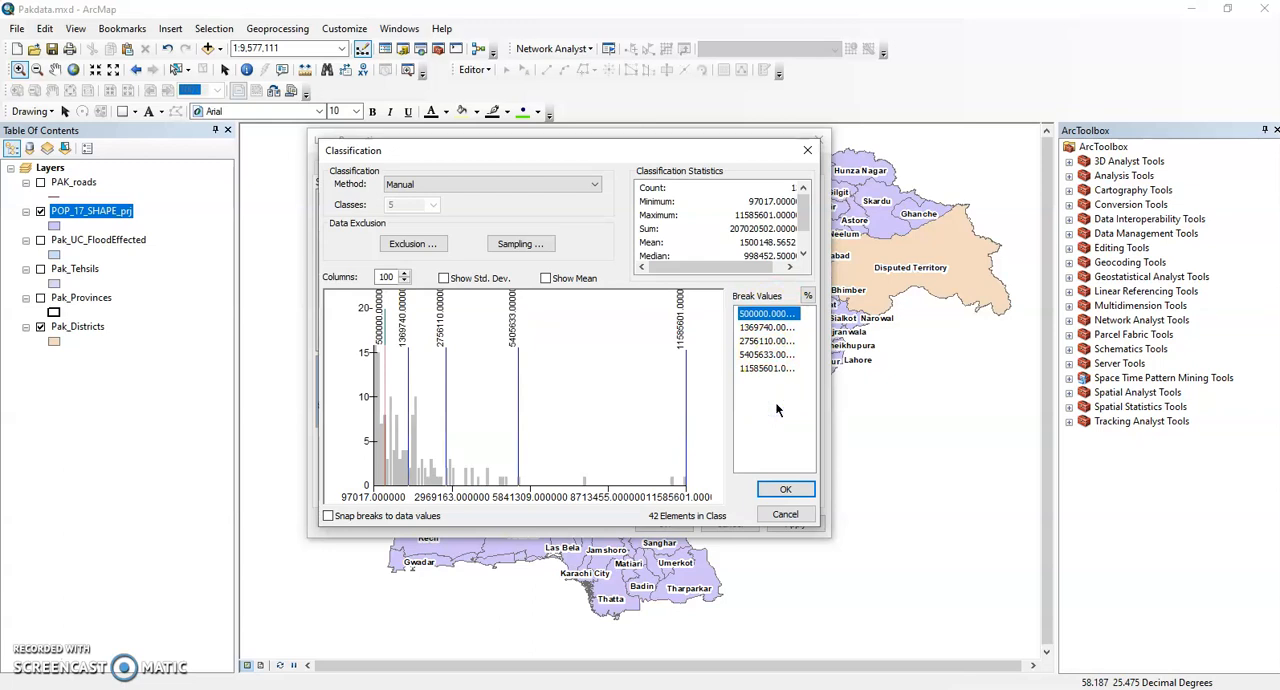
Set the second break value of the Population classification to 1000000.
{"action": "double_click", "coordinate": [749, 329]}
{"action": "type", "text": "1000000"}
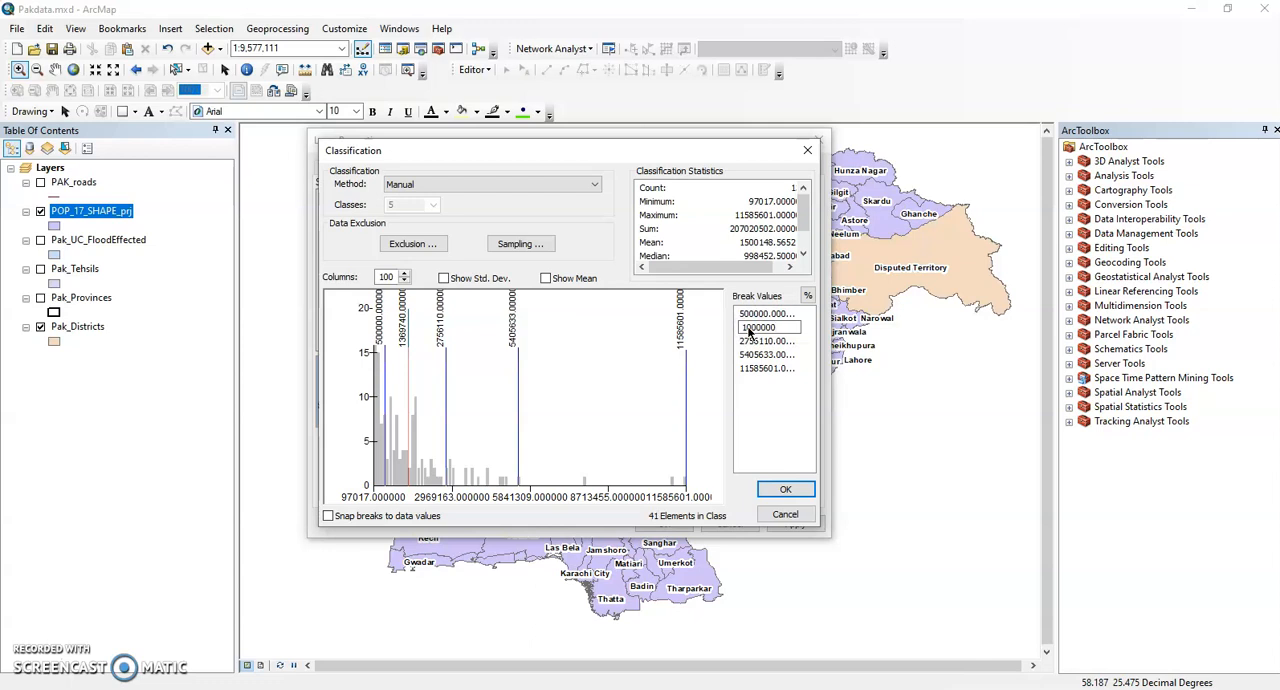
{"action": "key", "text": "Return"}
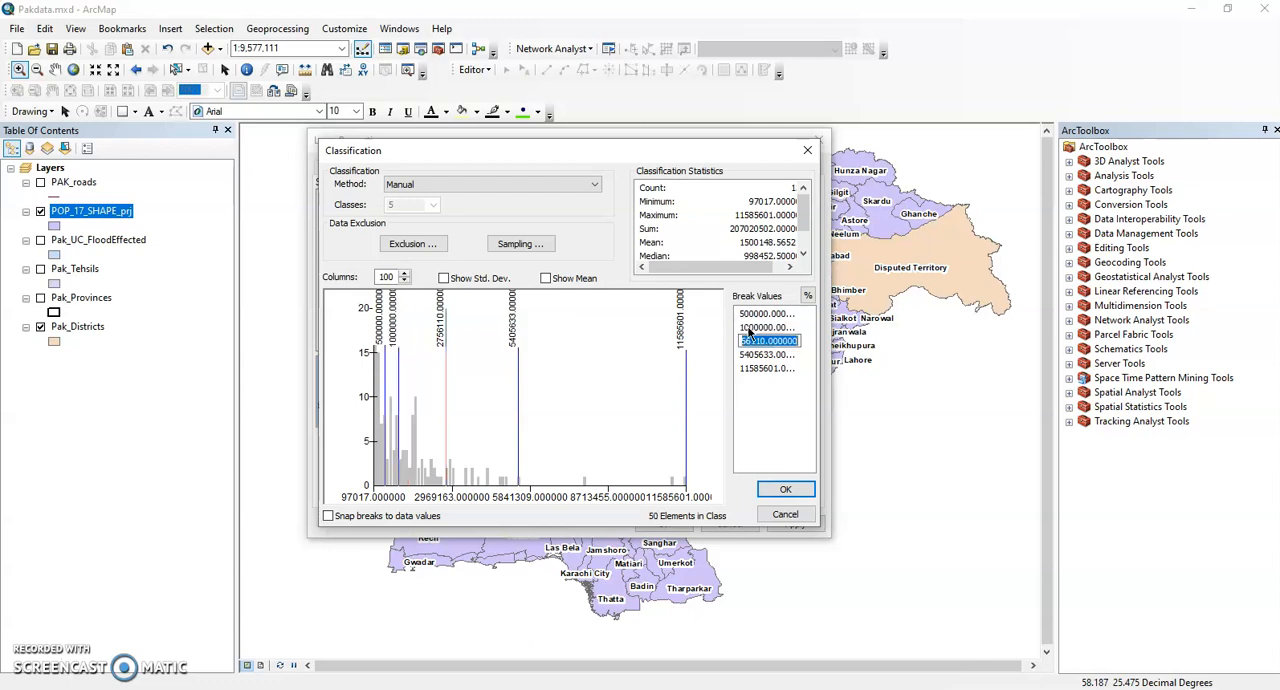
Set the third break value of the Population classification to 2000000.
{"action": "left_click", "coordinate": [766, 424]}
{"action": "type", "text": "15"}
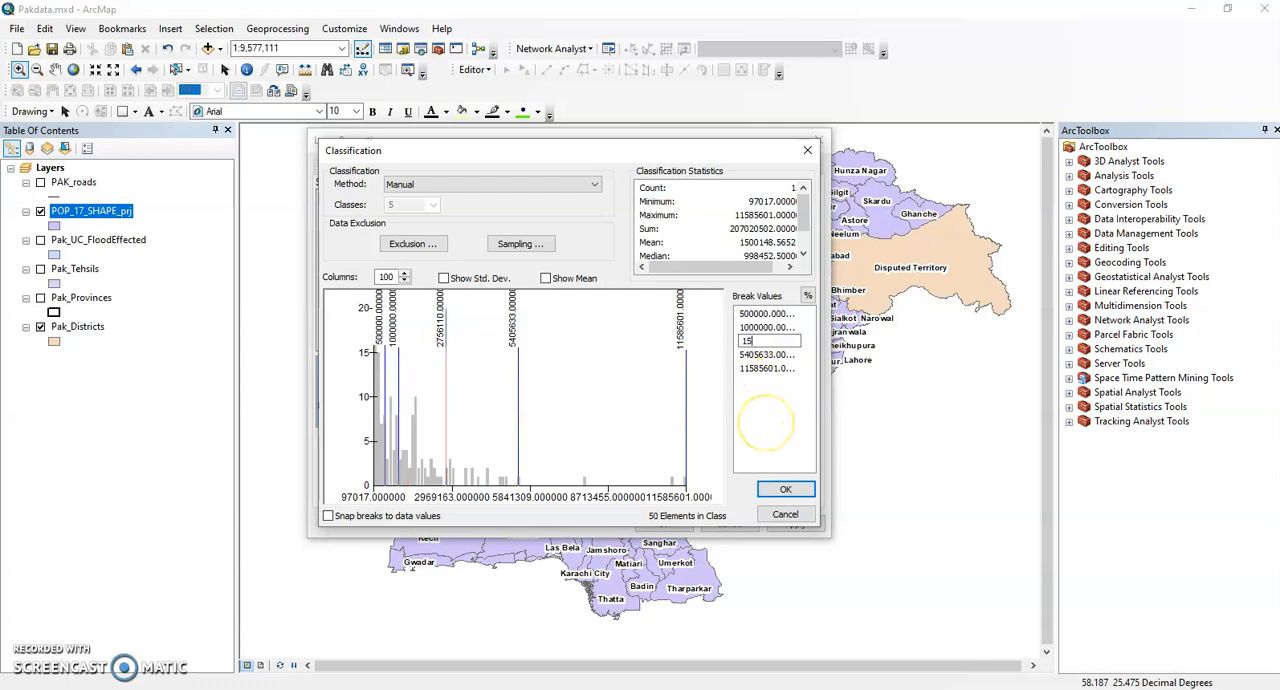
{"action": "type", "text": "0000"}
{"action": "key", "text": "BackSpace"}
{"action": "key", "text": "BackSpace"}
{"action": "key", "text": "BackSpace"}
{"action": "key", "text": "BackSpace"}
{"action": "key", "text": "BackSpace"}
{"action": "key", "text": "BackSpace"}
{"action": "type", "text": "200"}
{"action": "key", "text": "BackSpace"}
{"action": "type", "text": "00000"}
{"action": "key", "text": "Return"}
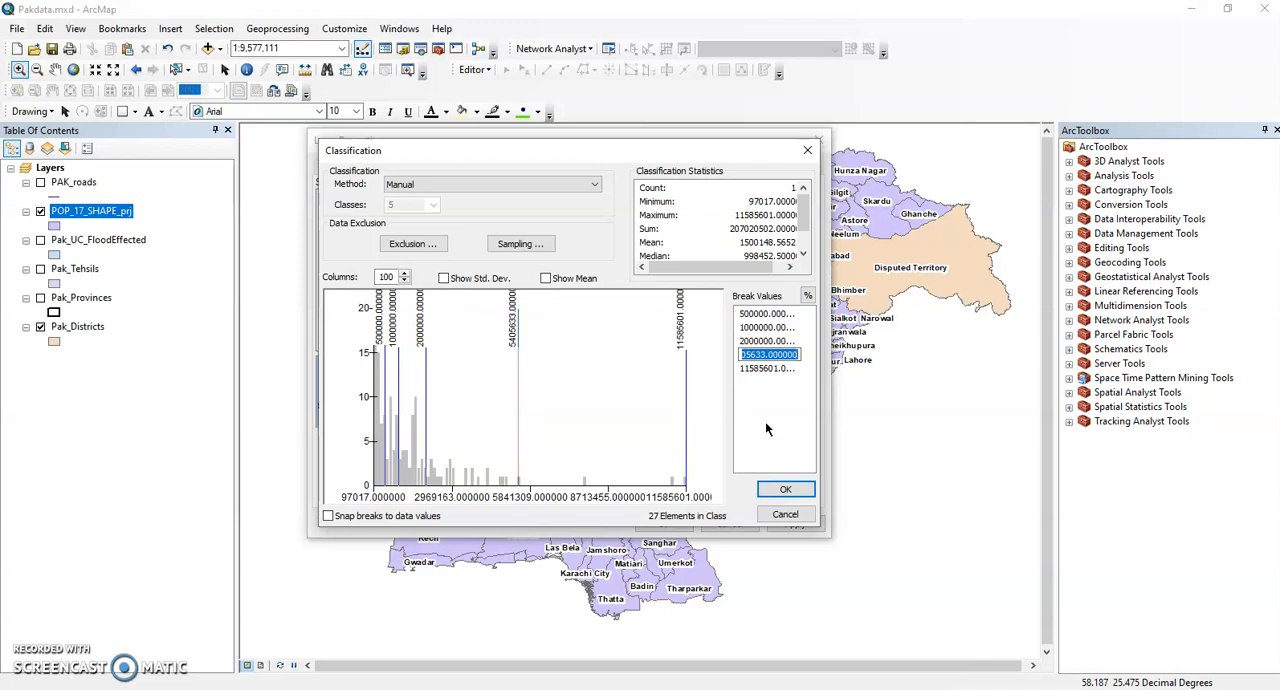
Set the fourth break value to 4500000 and accept the manual classification.
{"action": "type", "text": "50"}
{"action": "key", "text": "BackSpace"}
{"action": "key", "text": "BackSpace"}
{"action": "type", "text": "400"}
{"action": "key", "text": "BackSpace"}
{"action": "key", "text": "BackSpace"}
{"action": "type", "text": "500000"}
{"action": "left_click", "coordinate": [768, 405]}
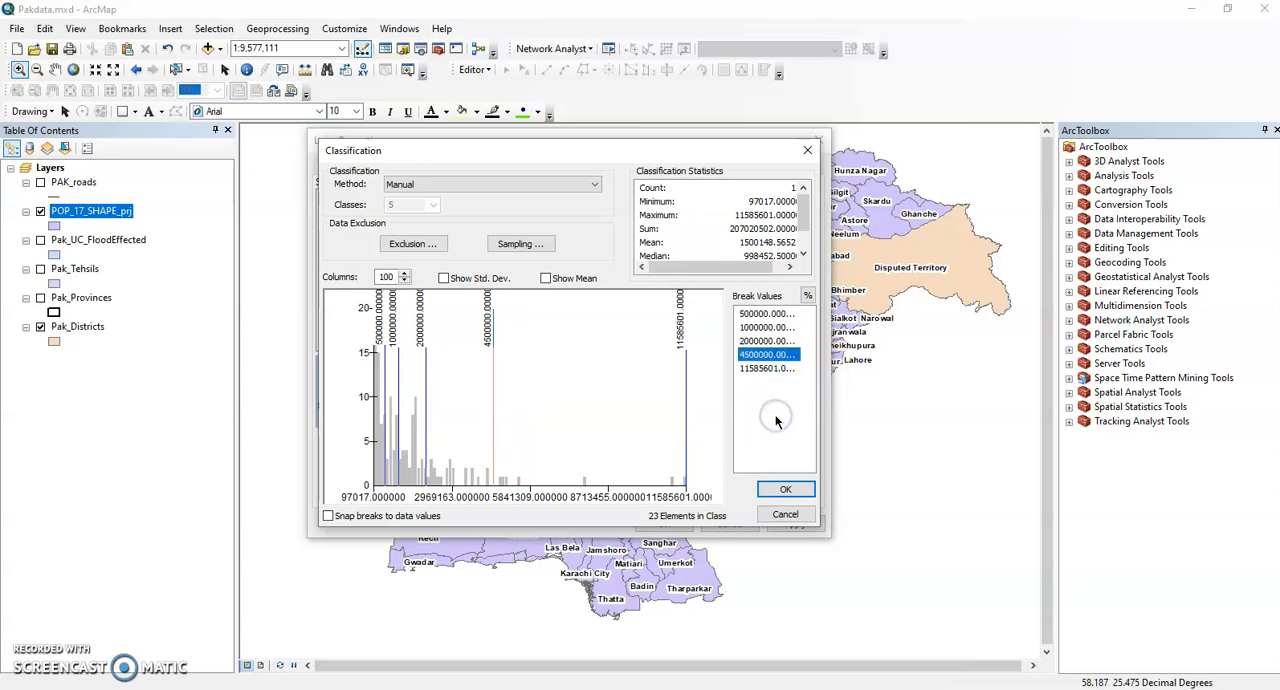
{"action": "left_click", "coordinate": [769, 484]}
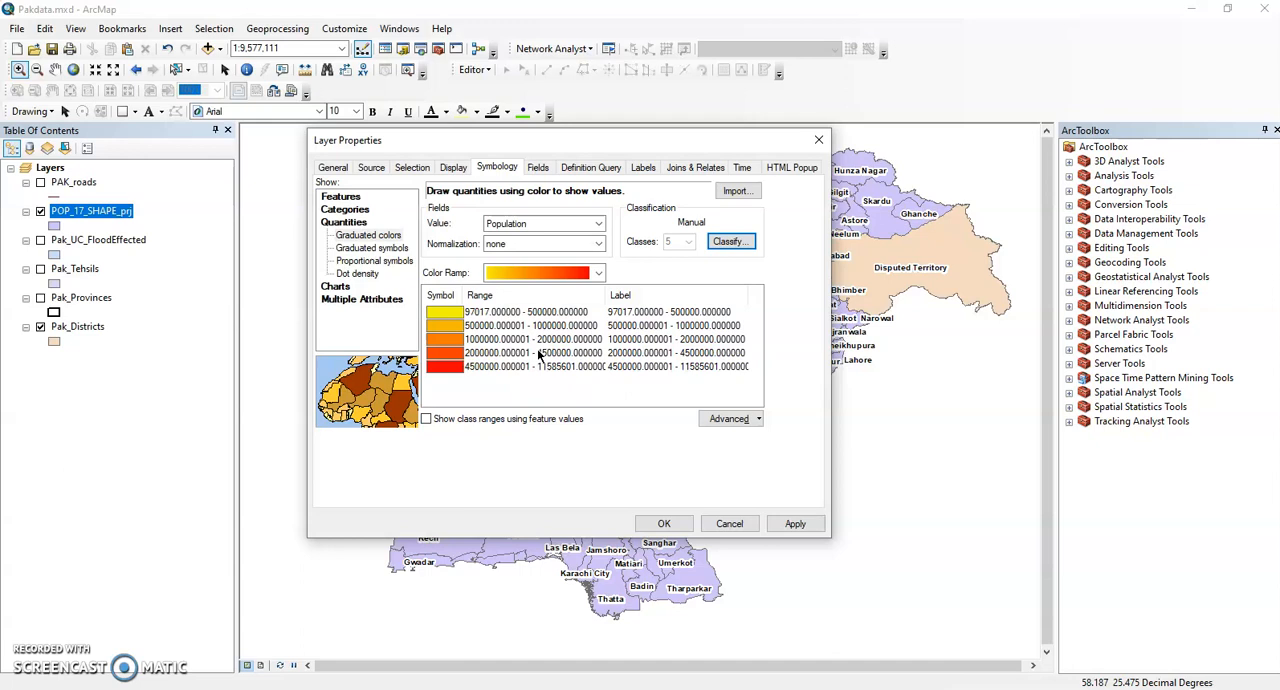
Choose the green-yellow-red color ramp for the graduated Population classes.
{"action": "left_click", "coordinate": [31, 655]}
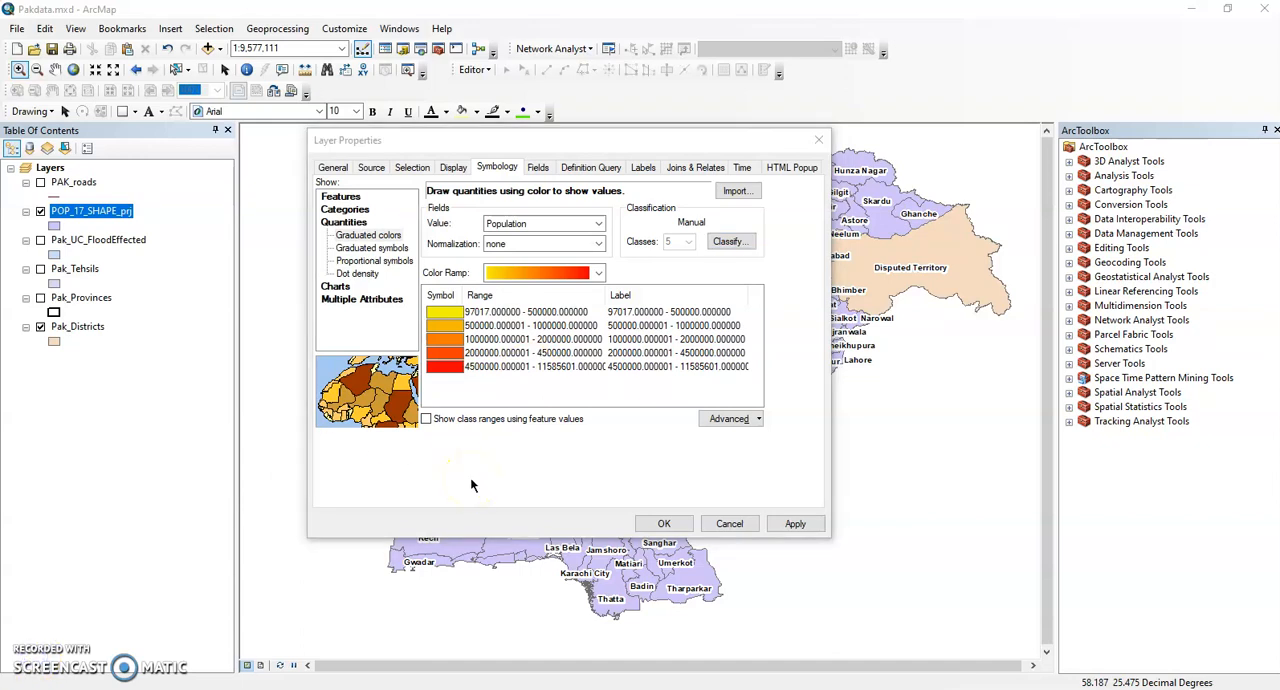
{"action": "left_click", "coordinate": [555, 273]}
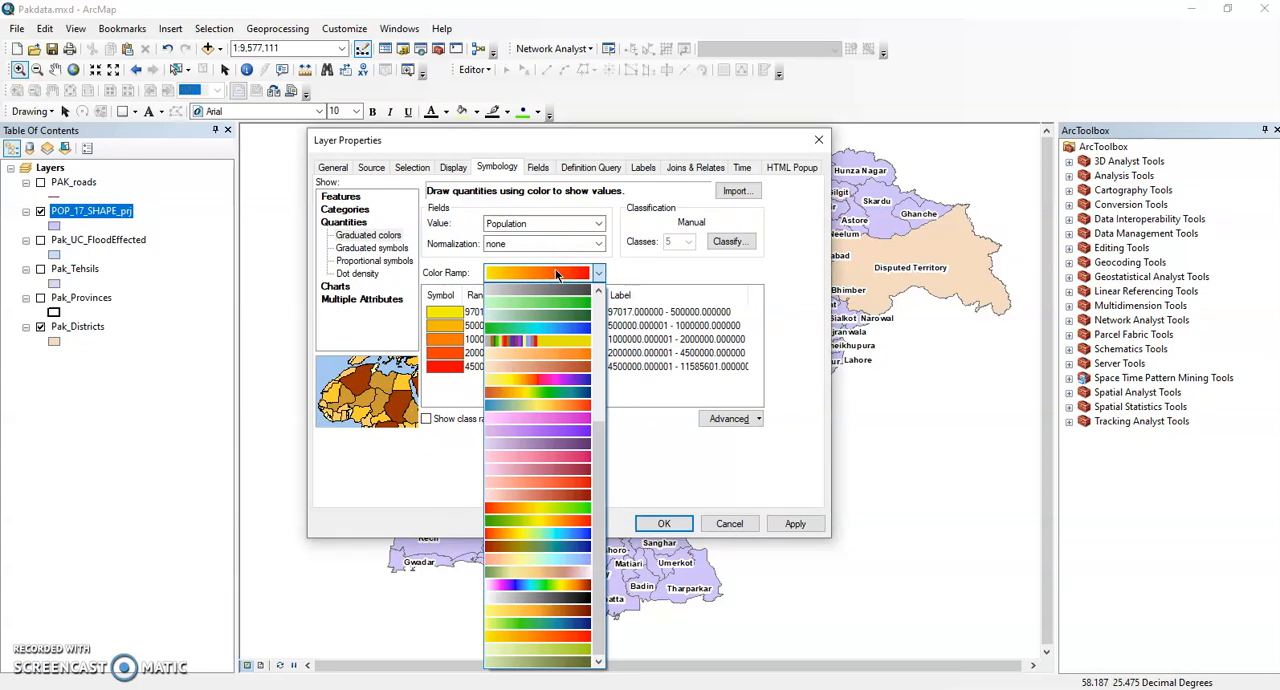
{"action": "left_click", "coordinate": [541, 508]}
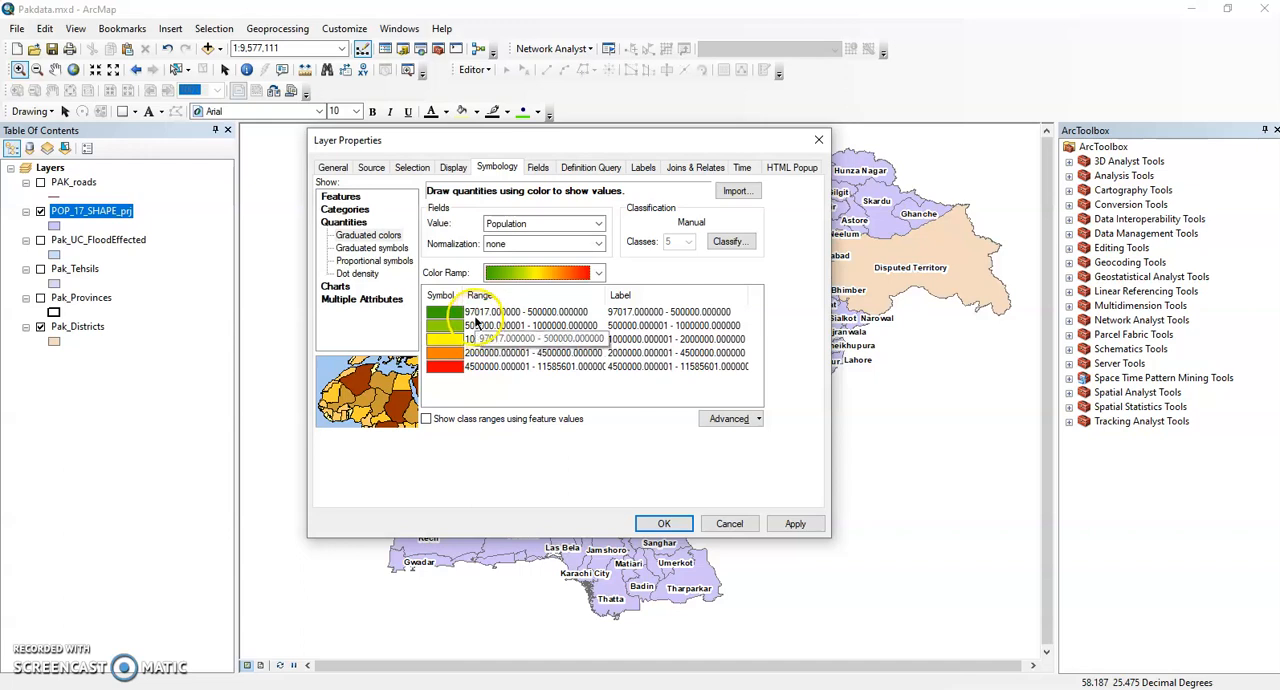
Change the label of the lowest Population class to "97 K - 5 Lakh".
{"action": "left_click", "coordinate": [648, 313]}
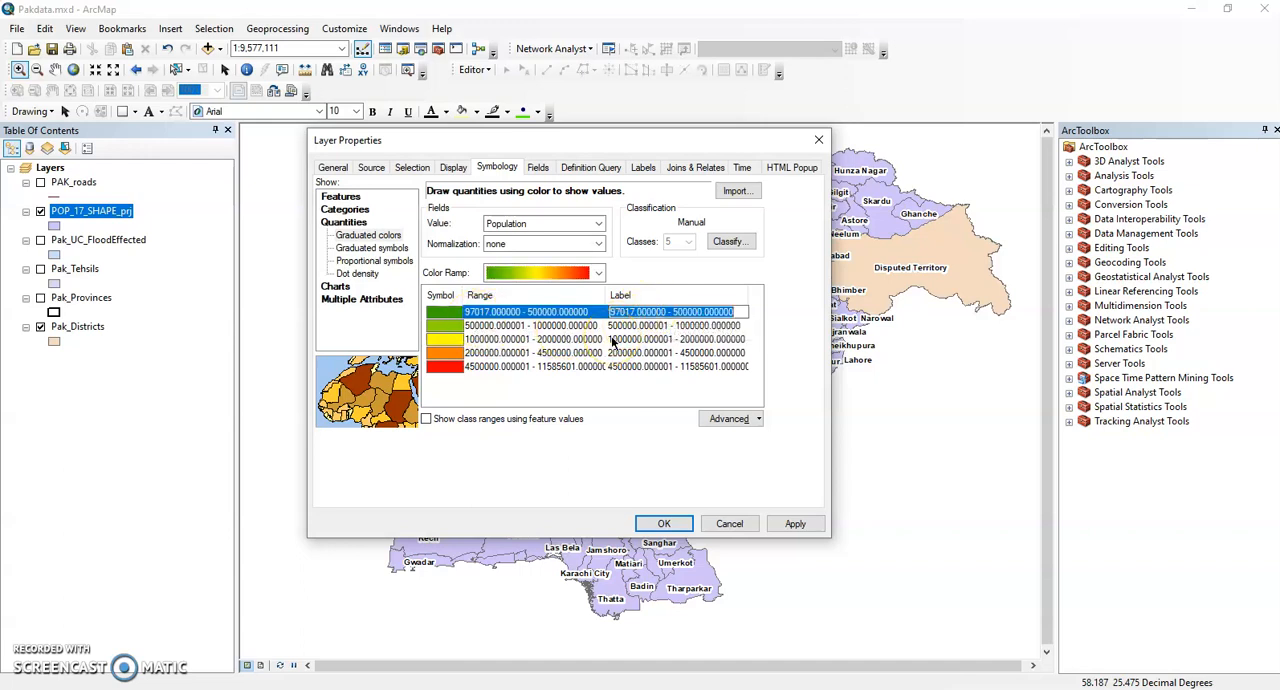
{"action": "left_click", "coordinate": [524, 313]}
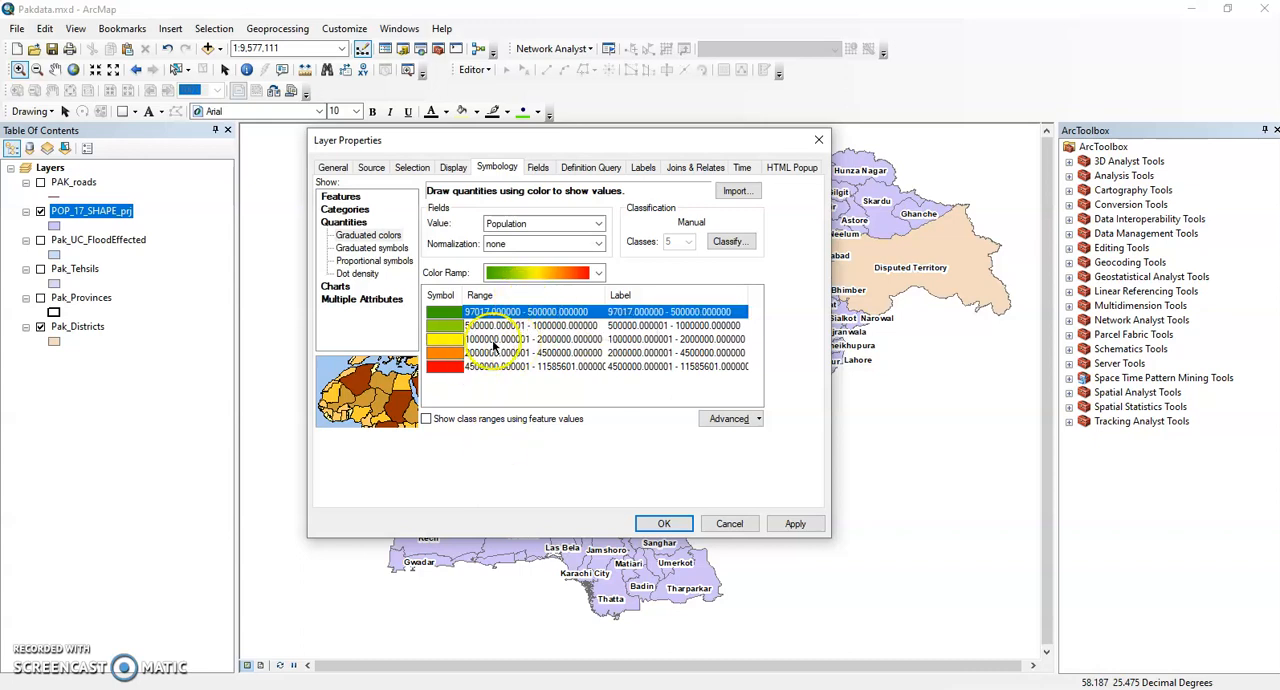
{"action": "left_click", "coordinate": [629, 317]}
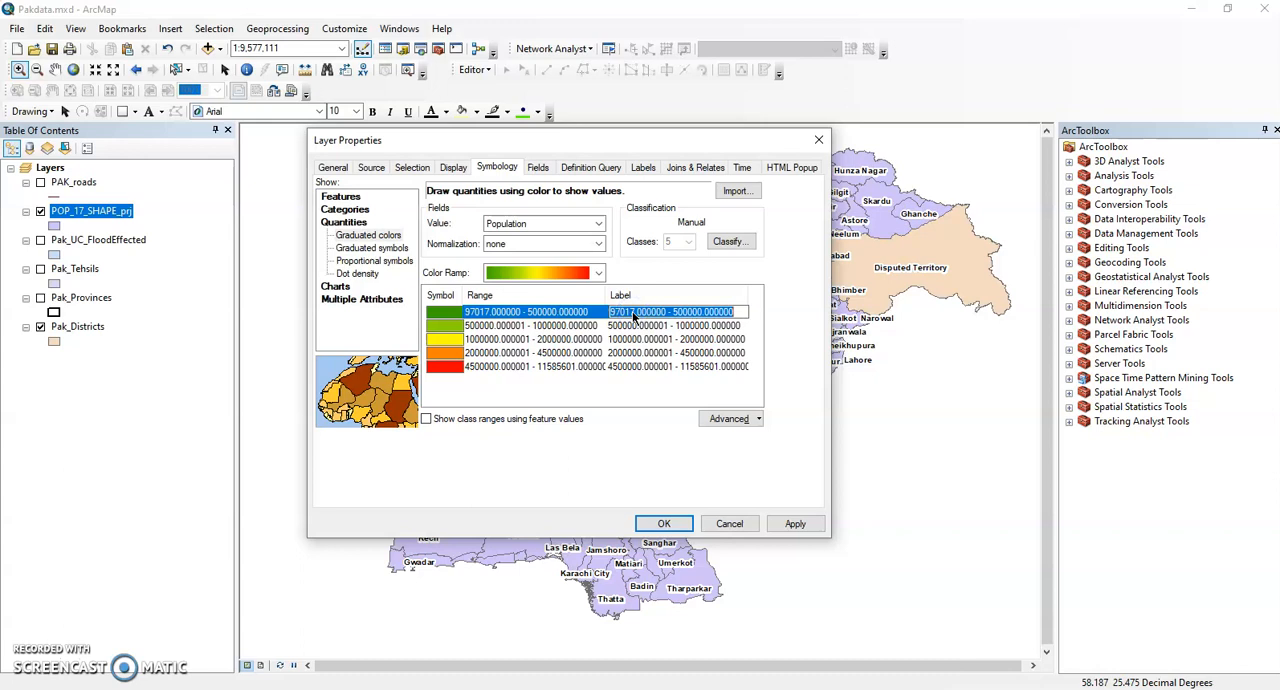
{"action": "type", "text": "97k"}
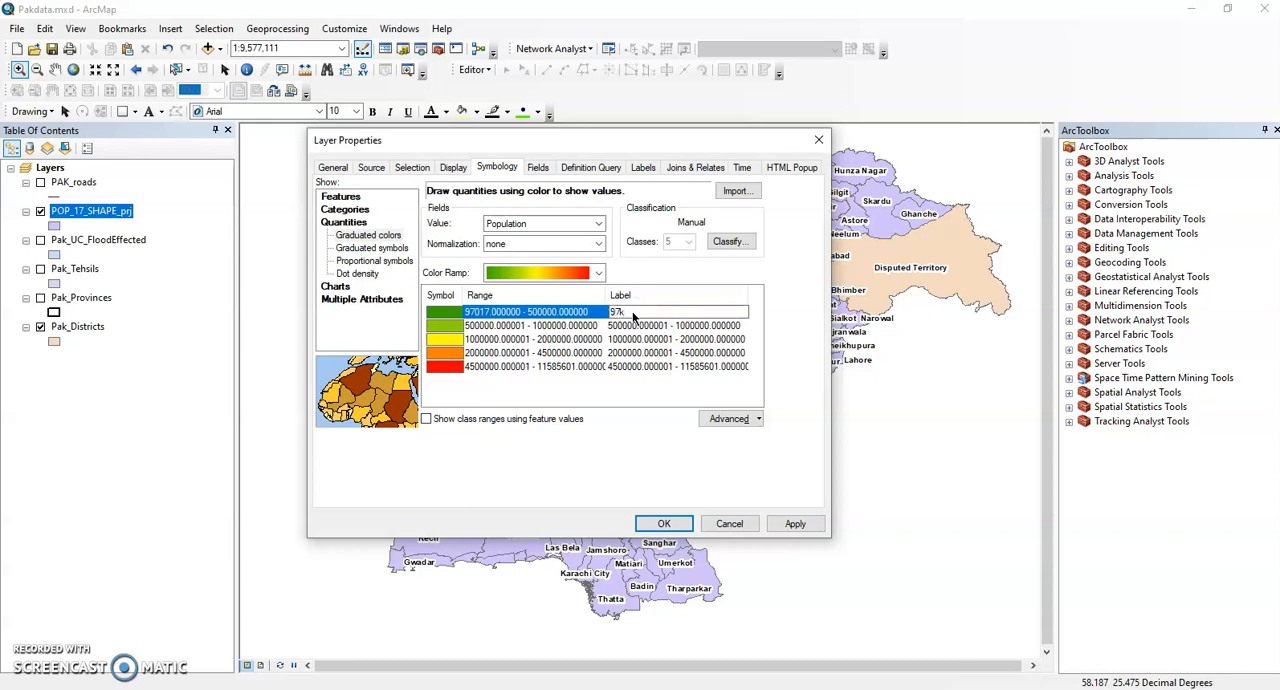
{"action": "type", "text": " K"}
{"action": "type", "text": " to"}
{"action": "type", "text": " - 5 Lakh"}
{"action": "key", "text": "Return"}
Change the label of the second Population class to "5 Lakh - 10 Lakh".
{"action": "left_click", "coordinate": [642, 327]}
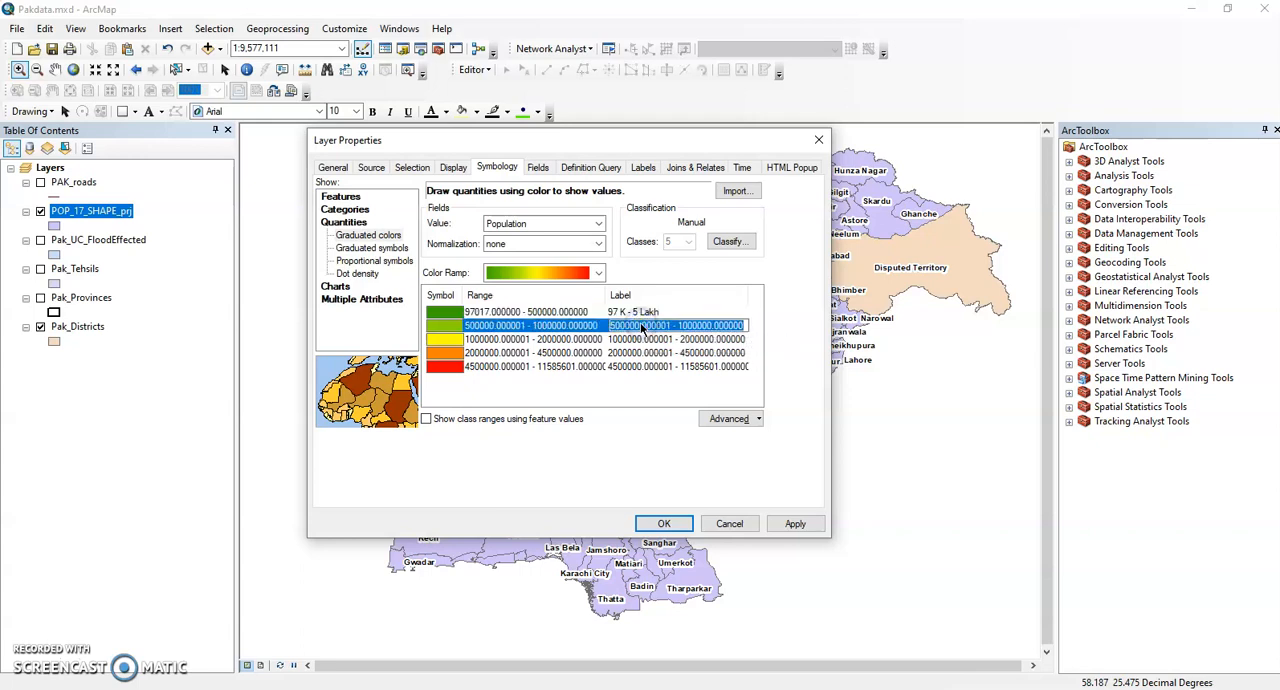
{"action": "type", "text": "5 Lak"}
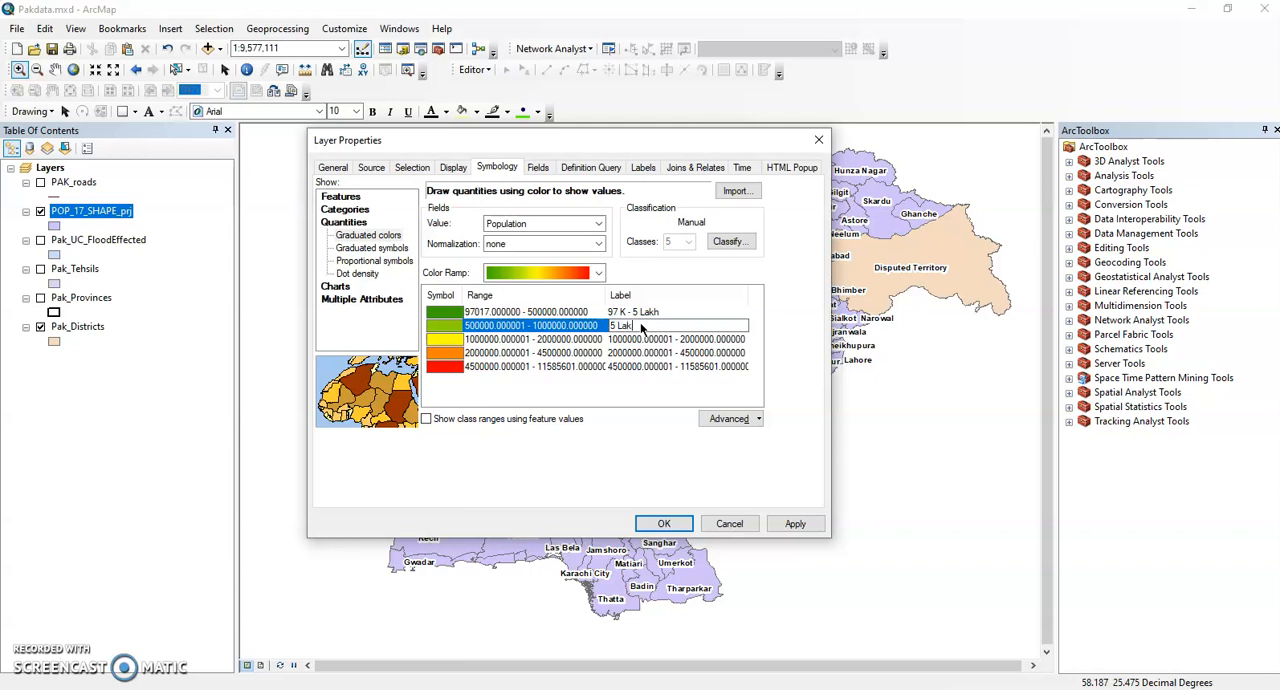
{"action": "type", "text": "h - 10 Lakh"}
{"action": "key", "text": "Return"}
Change the label of the third Population class to "10 Lakh - 20 Lakh".
{"action": "left_click", "coordinate": [635, 341]}
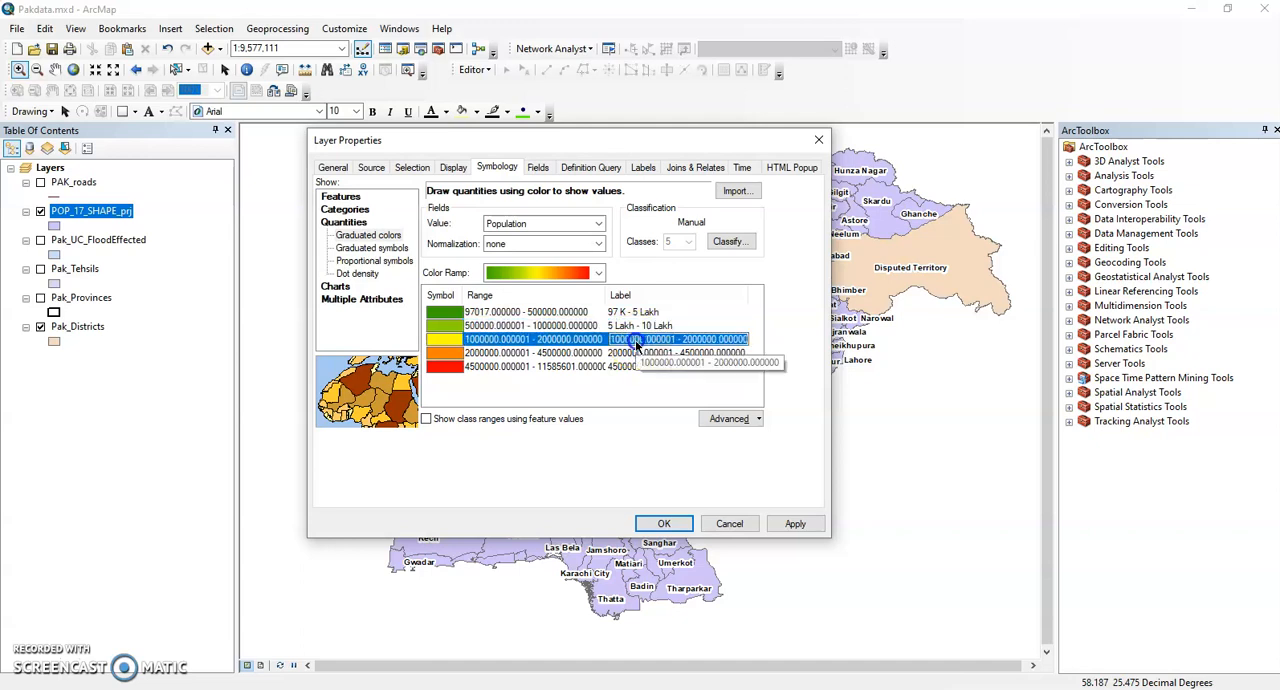
{"action": "type", "text": "10 Lakh - 20 Lakh"}
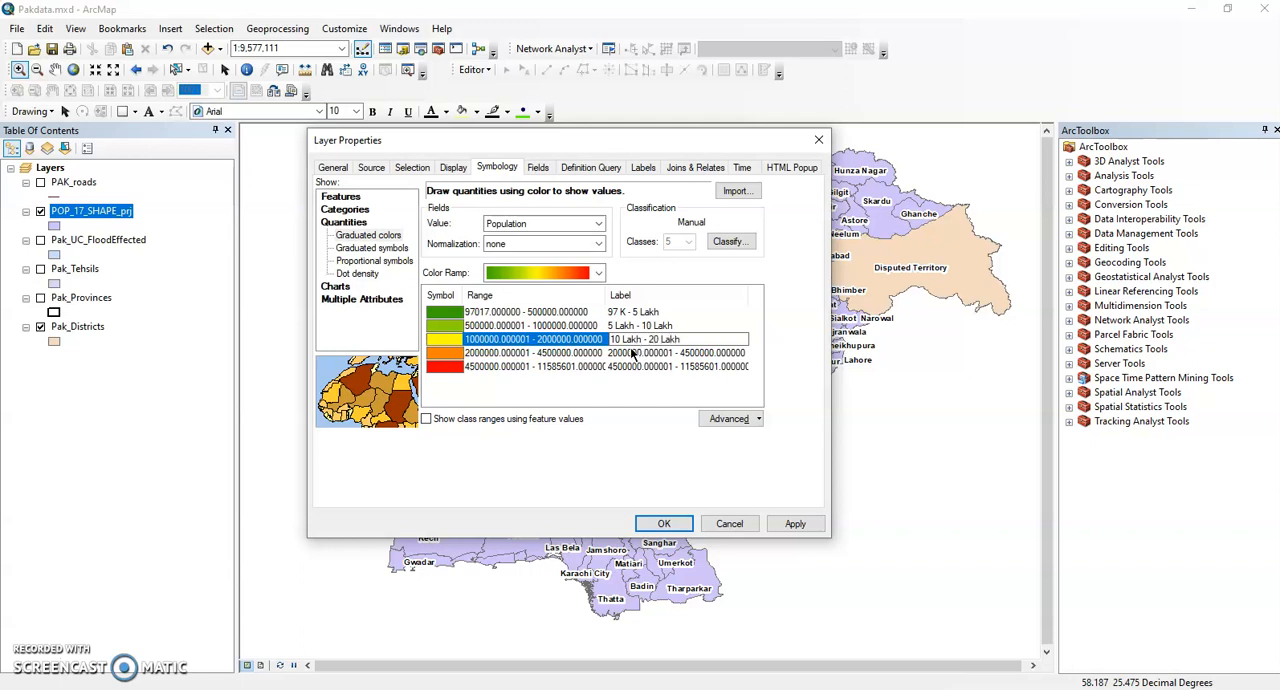
{"action": "key", "text": "Return"}
Change the label of the fourth Population class to "20 Lakh - 45 Lakh".
{"action": "left_click", "coordinate": [631, 355]}
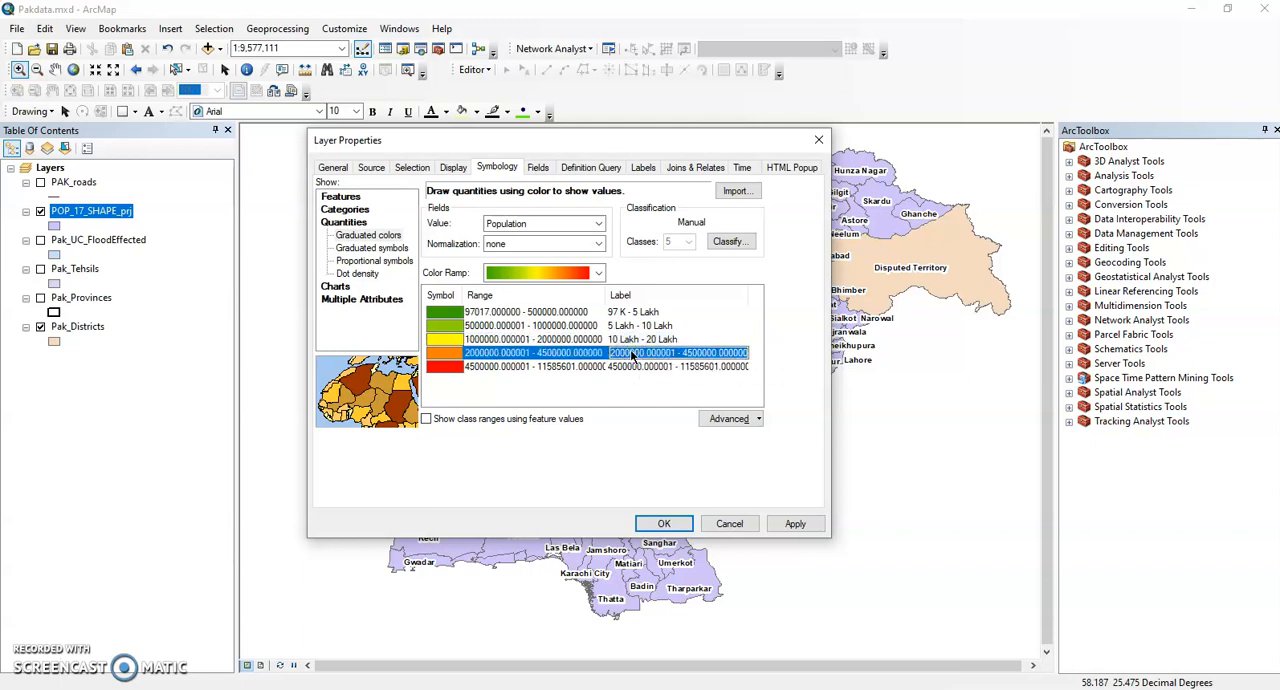
{"action": "type", "text": "20 Lakh - 45 Lakh"}
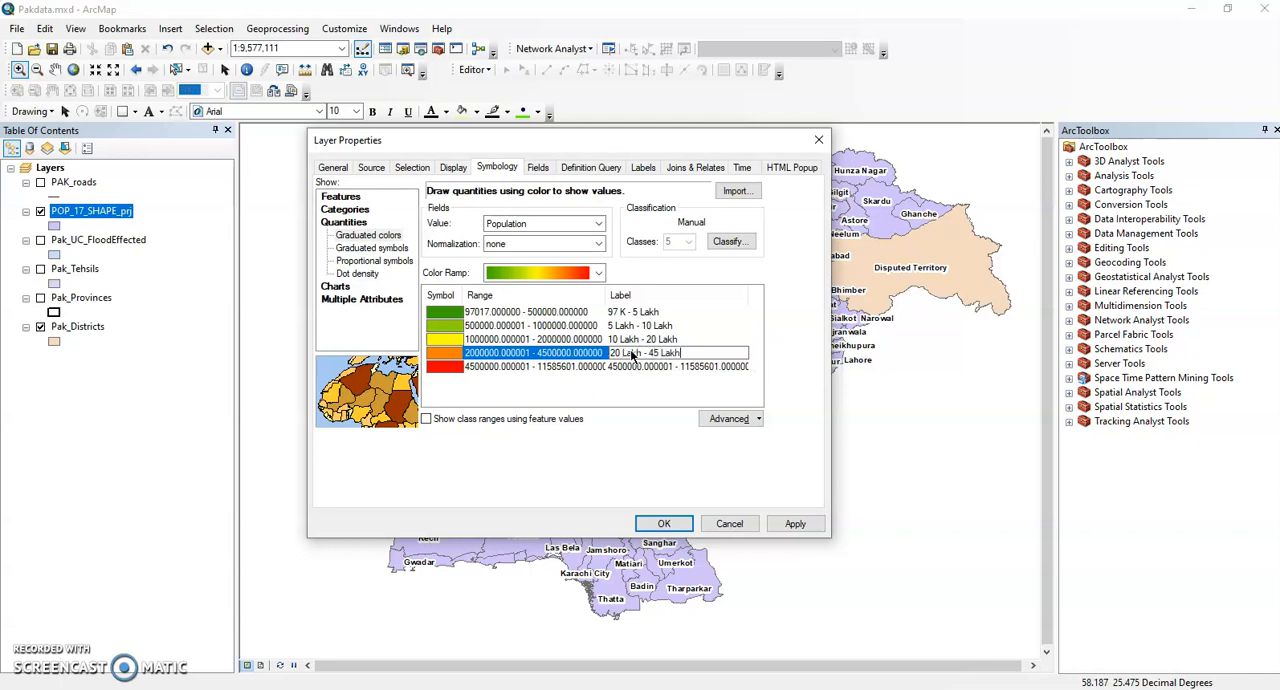
{"action": "left_click", "coordinate": [630, 362]}
Label the highest Population class "45 Lakh to 1 Caroor 15Lakh" and apply the symbology to the layer.
{"action": "left_click", "coordinate": [630, 367]}
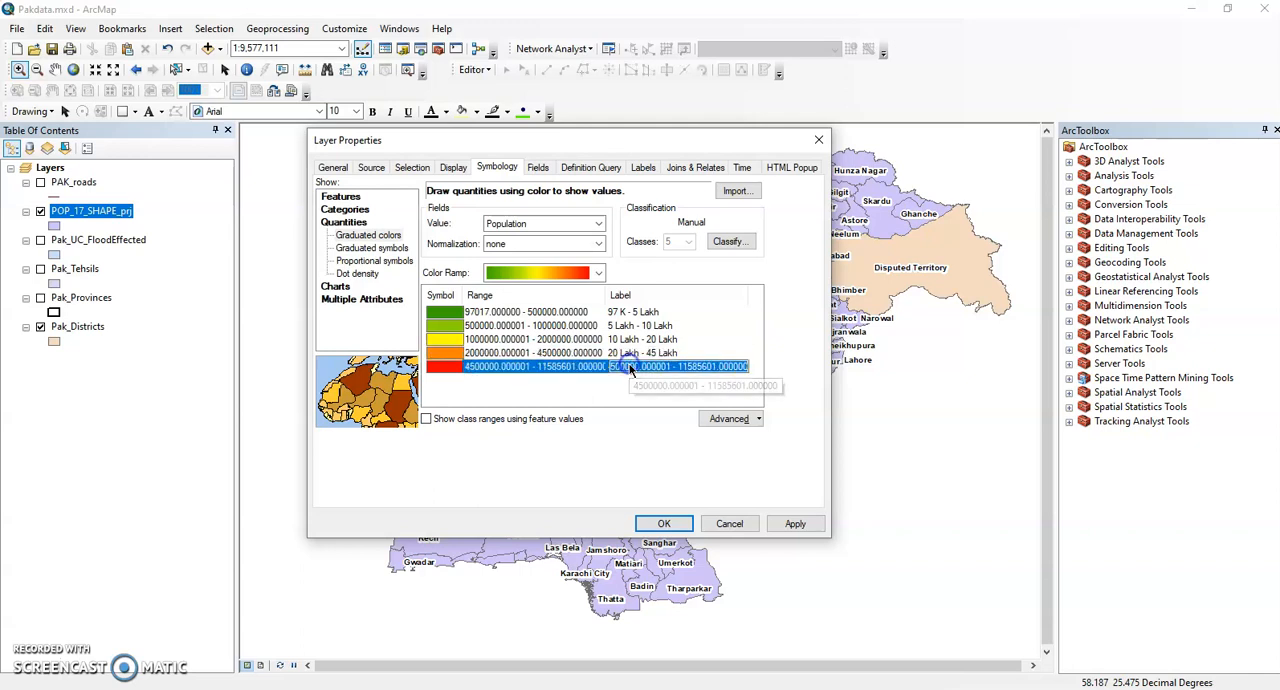
{"action": "type", "text": "45 Lakh "}
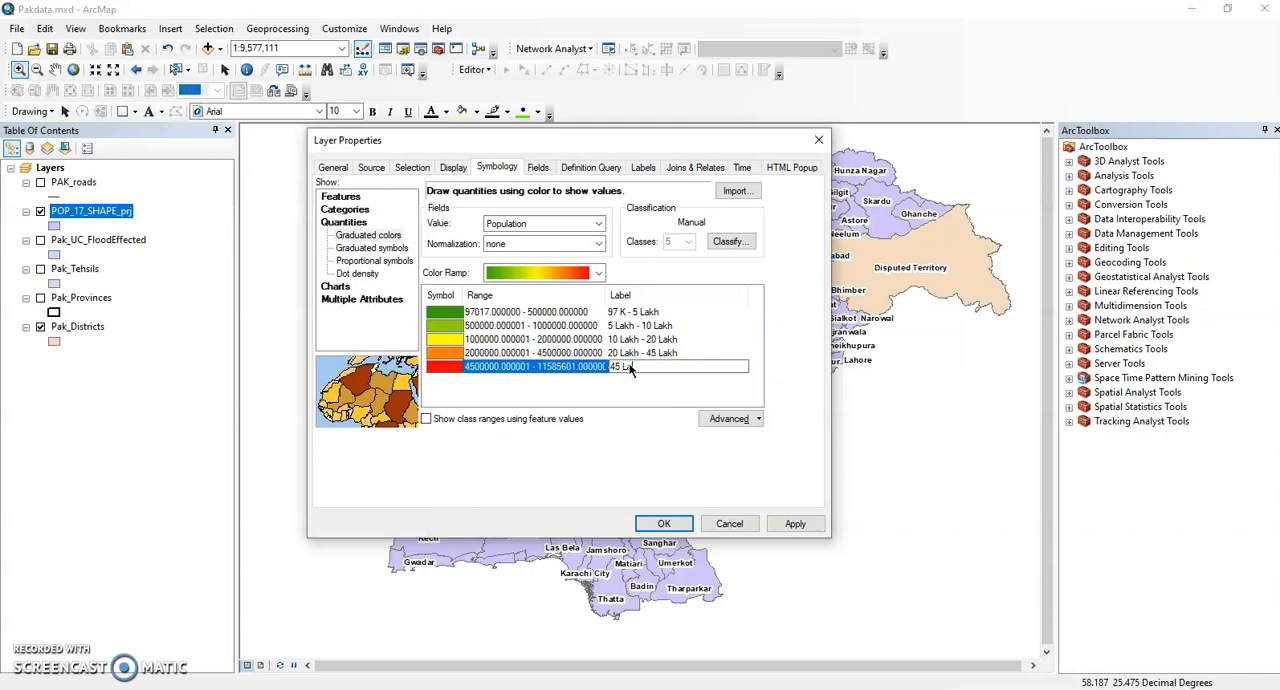
{"action": "type", "text": "to 1 Caroor 15Lakh"}
{"action": "left_click", "coordinate": [787, 522]}
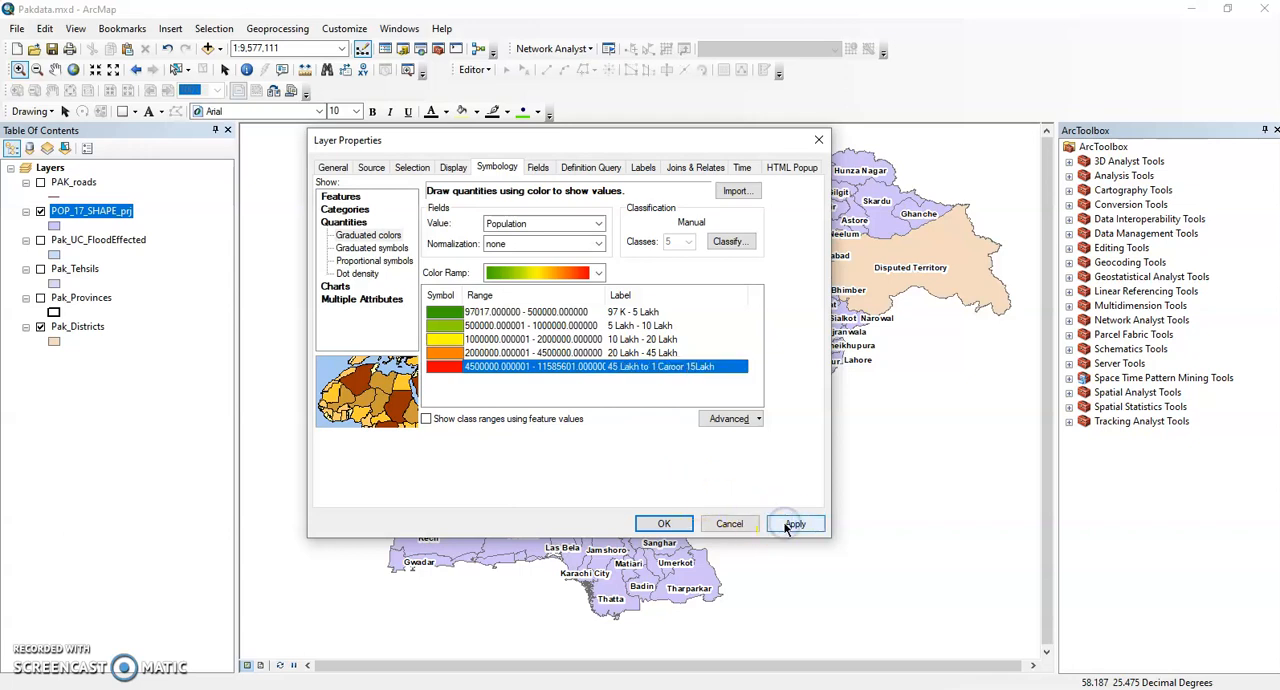
{"action": "left_click", "coordinate": [668, 524]}
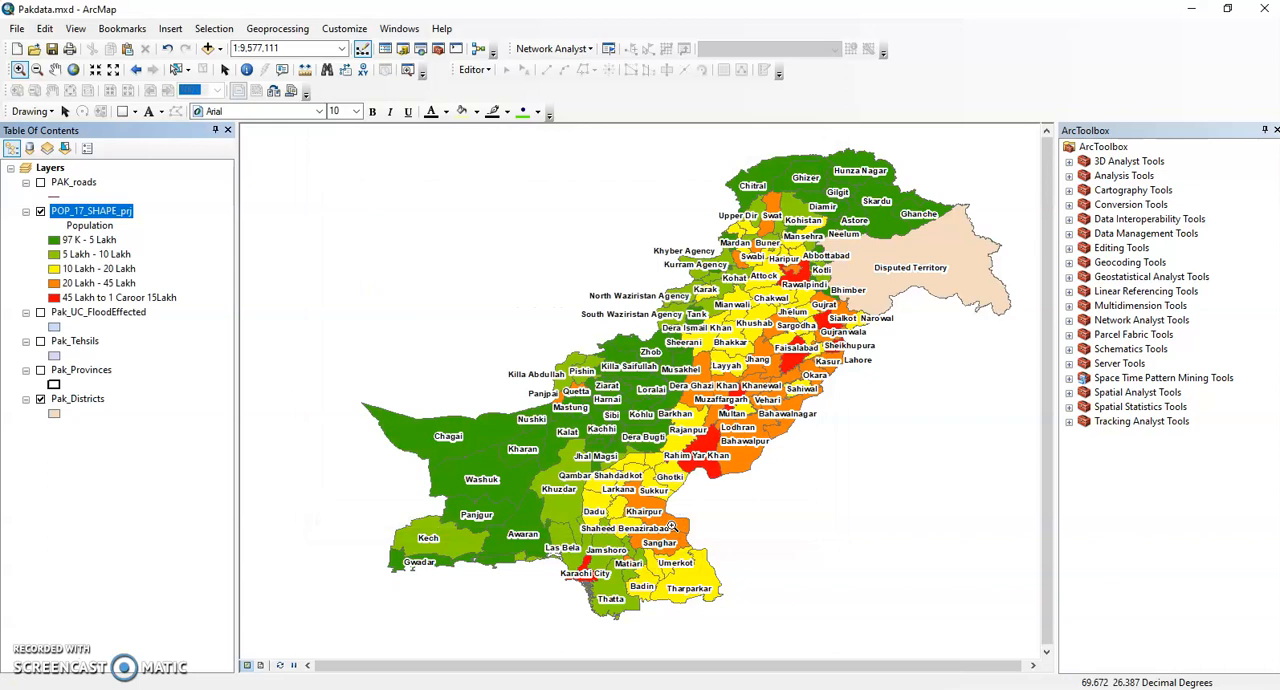
Compare the classified population map with the Pak_Districts layer hidden and shown, leaving the layer visible.
{"action": "left_click", "coordinate": [41, 400]}
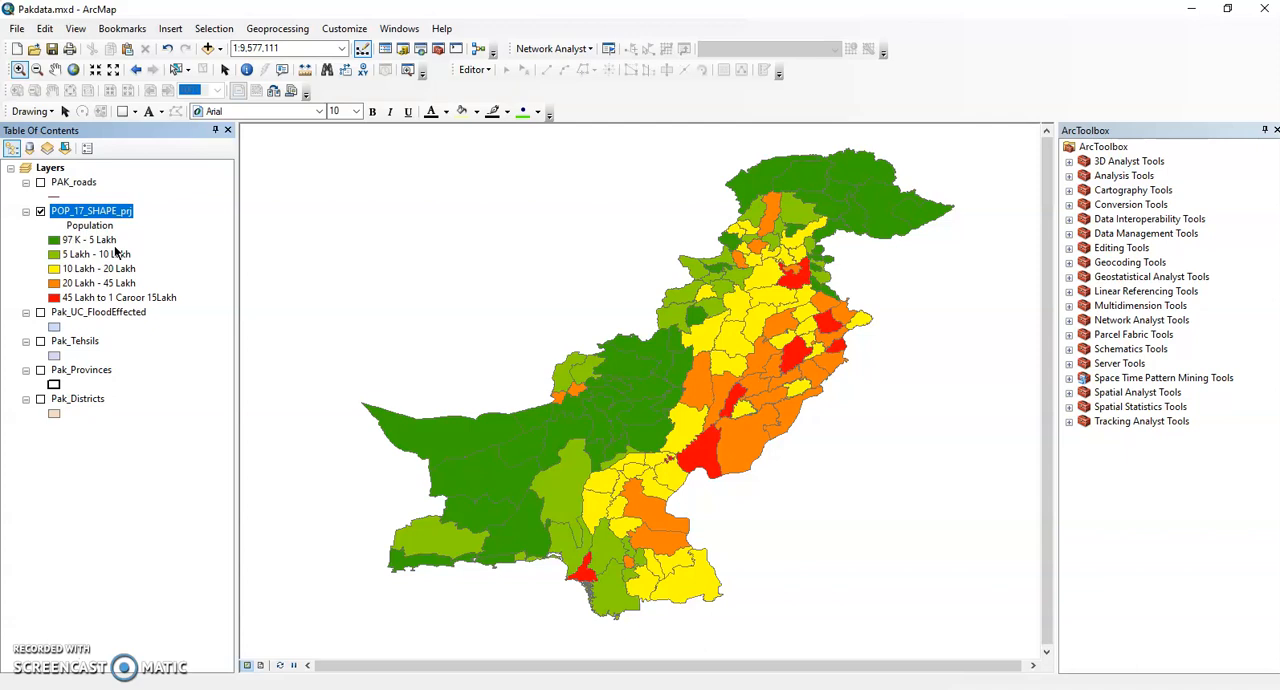
{"action": "left_click", "coordinate": [40, 399]}
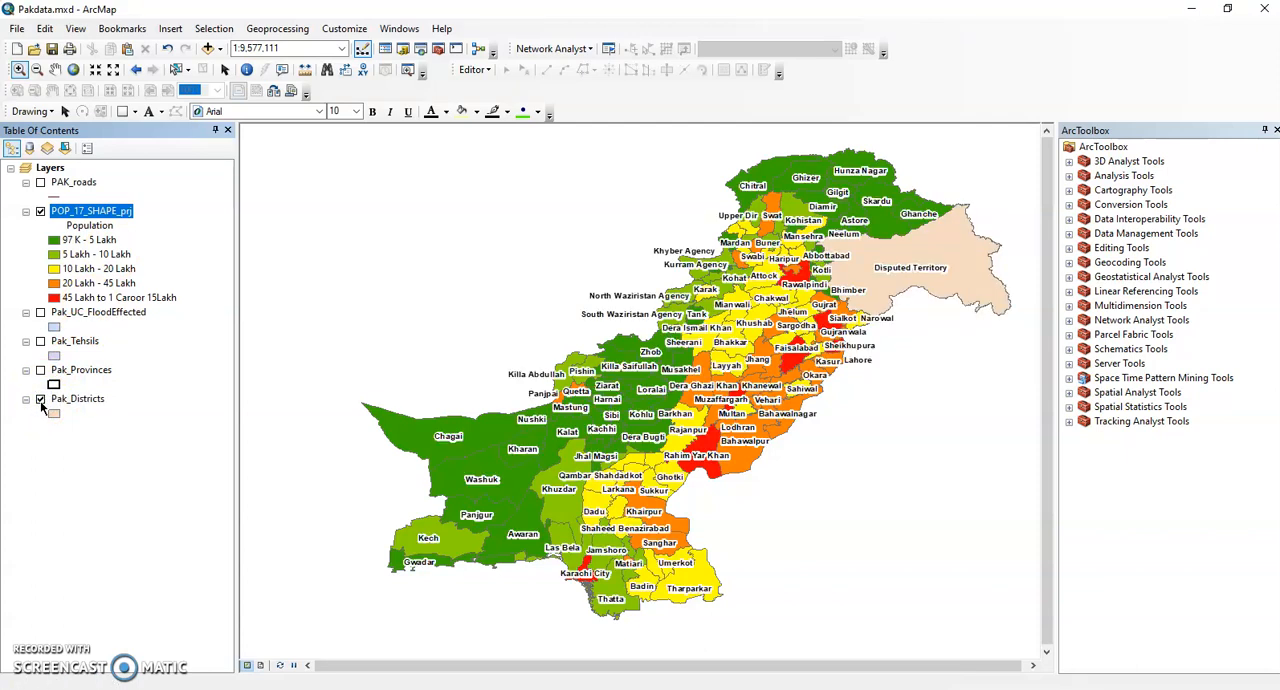
{"action": "left_click", "coordinate": [40, 399]}
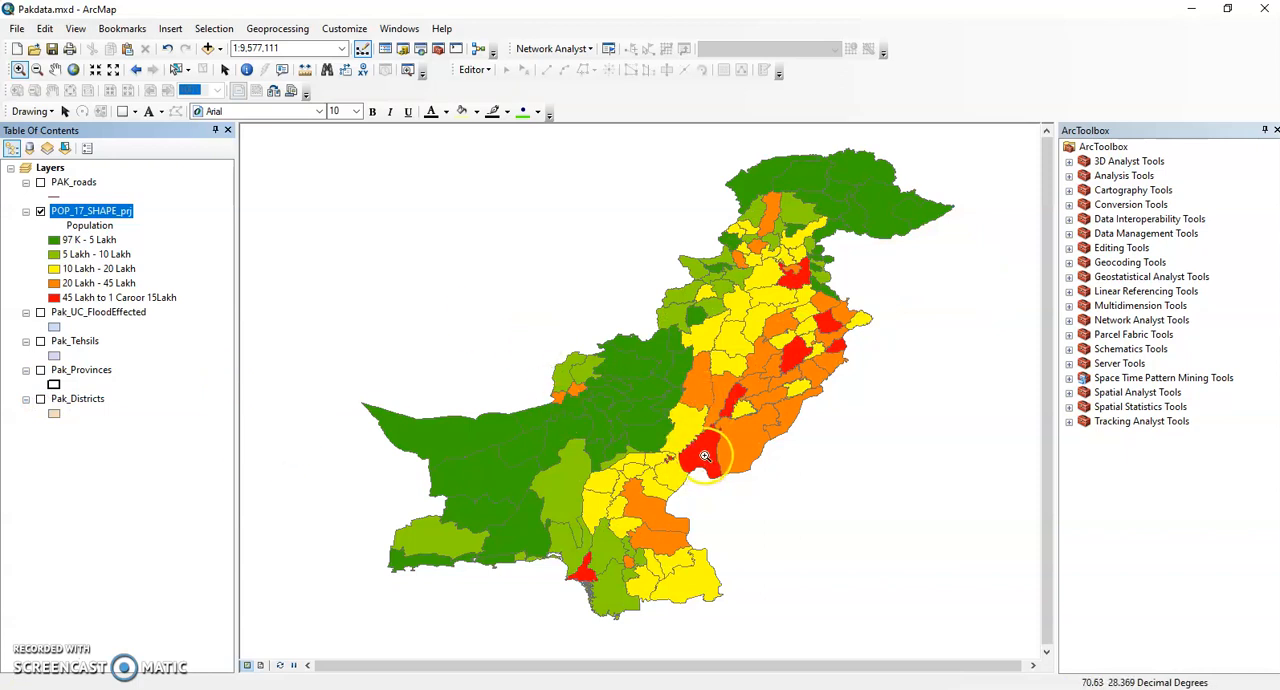
{"action": "left_click", "coordinate": [40, 399]}
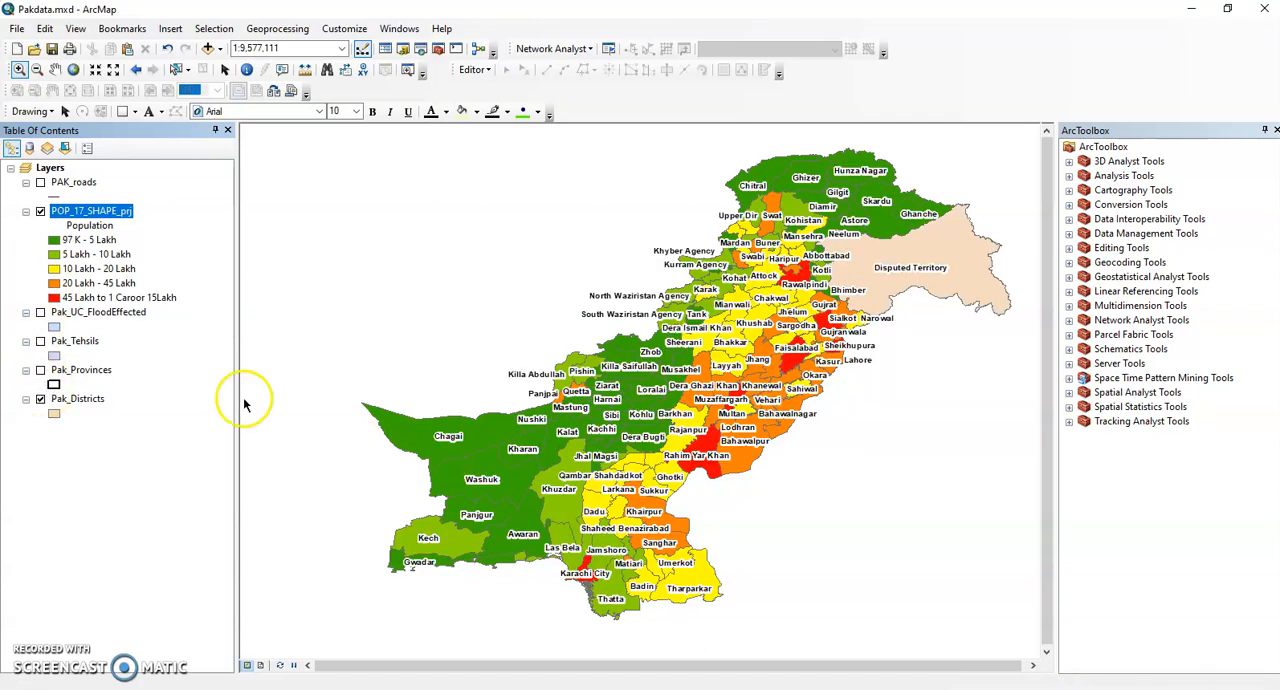
{"action": "left_click", "coordinate": [722, 458]}
{"action": "left_click", "coordinate": [808, 346]}
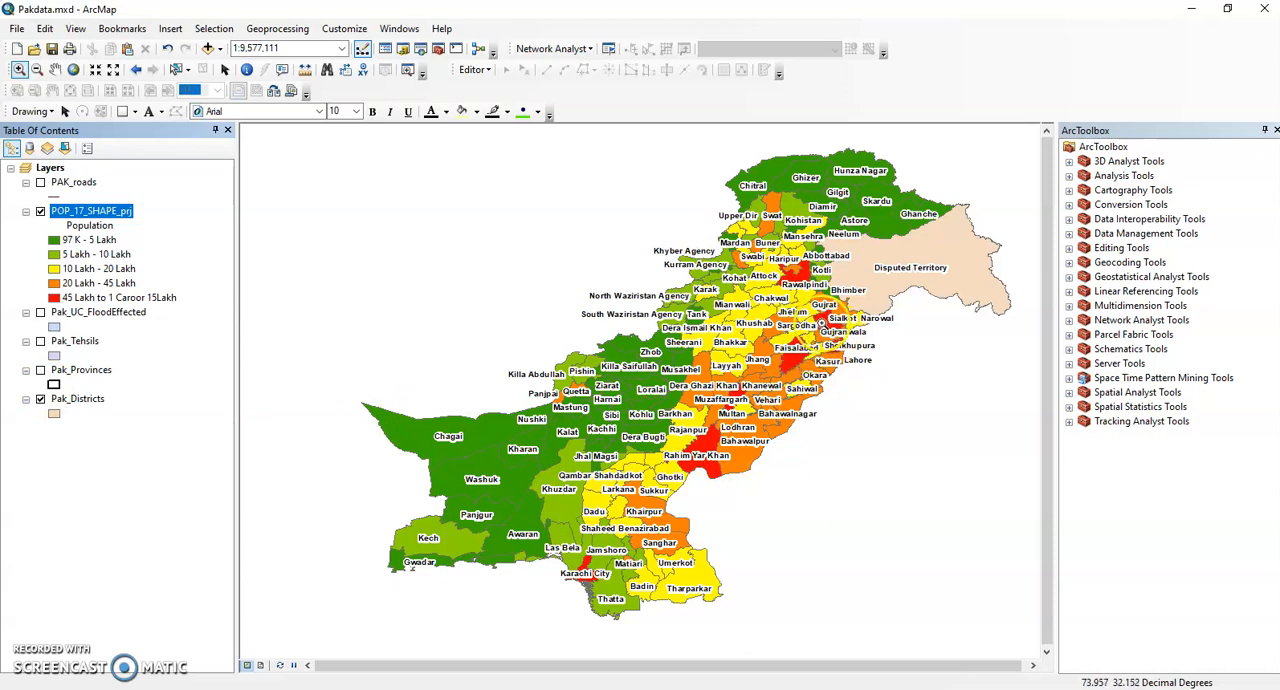
Hide the Pak_Districts layer and display Pak_Provinces directly above POP_17_SHAPE_prj in the layer order.
{"action": "left_click", "coordinate": [824, 319]}
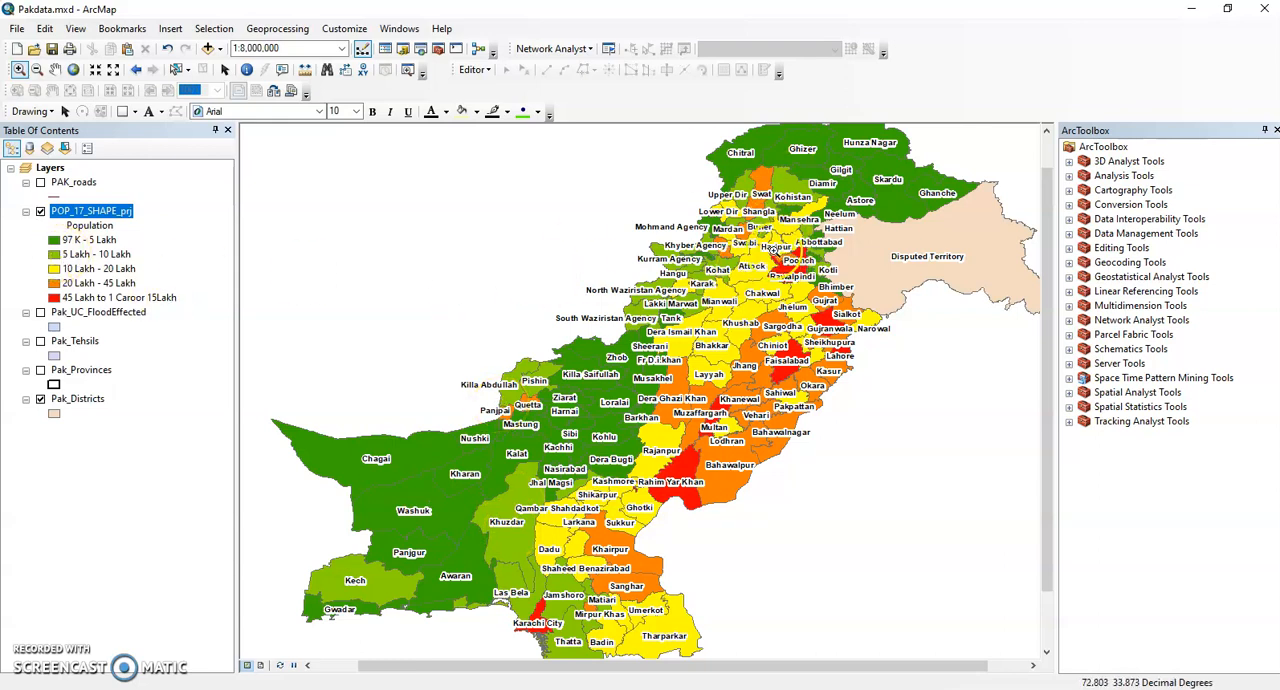
{"action": "left_click", "coordinate": [40, 399]}
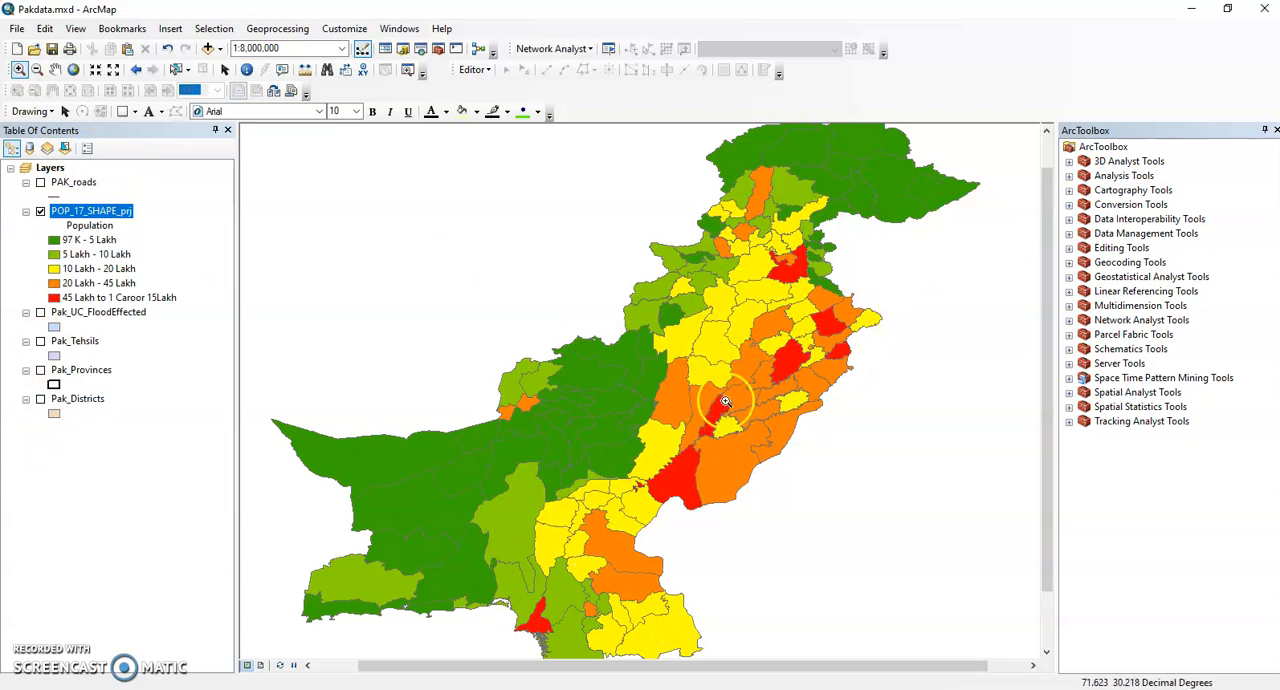
{"action": "left_click", "coordinate": [40, 370]}
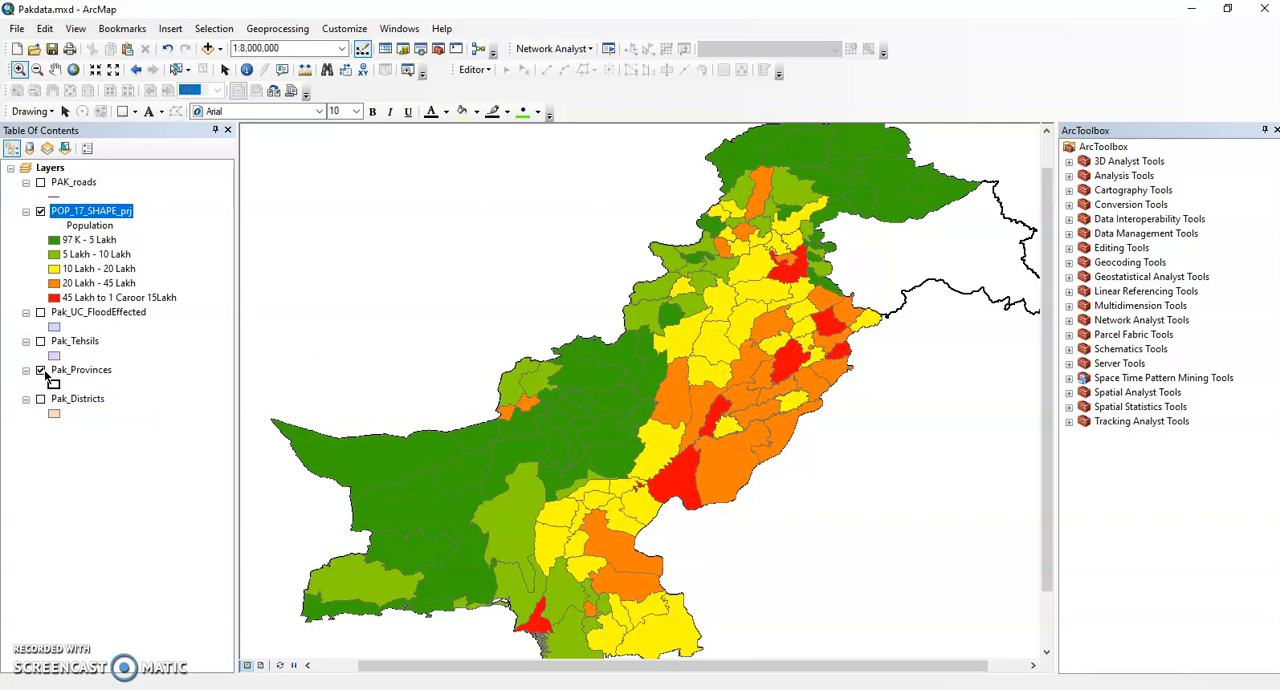
{"action": "left_click", "coordinate": [86, 371]}
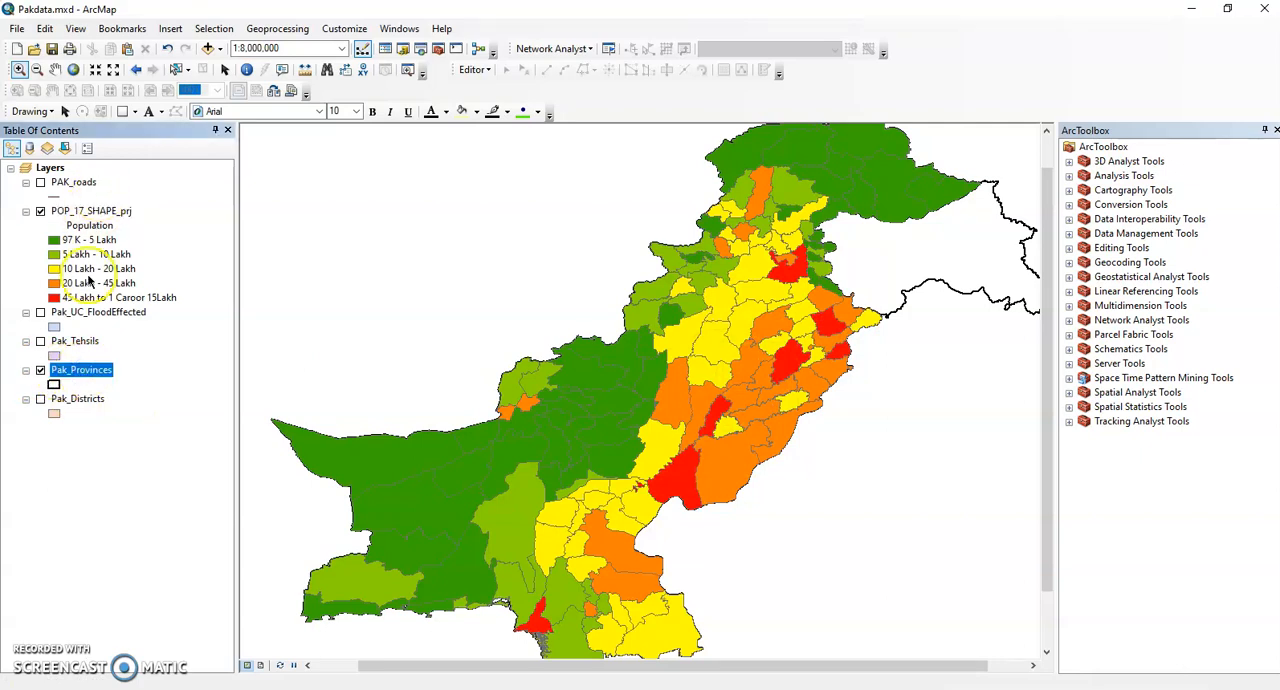
{"action": "left_click_drag", "start_coordinate": [93, 367], "coordinate": [98, 212]}
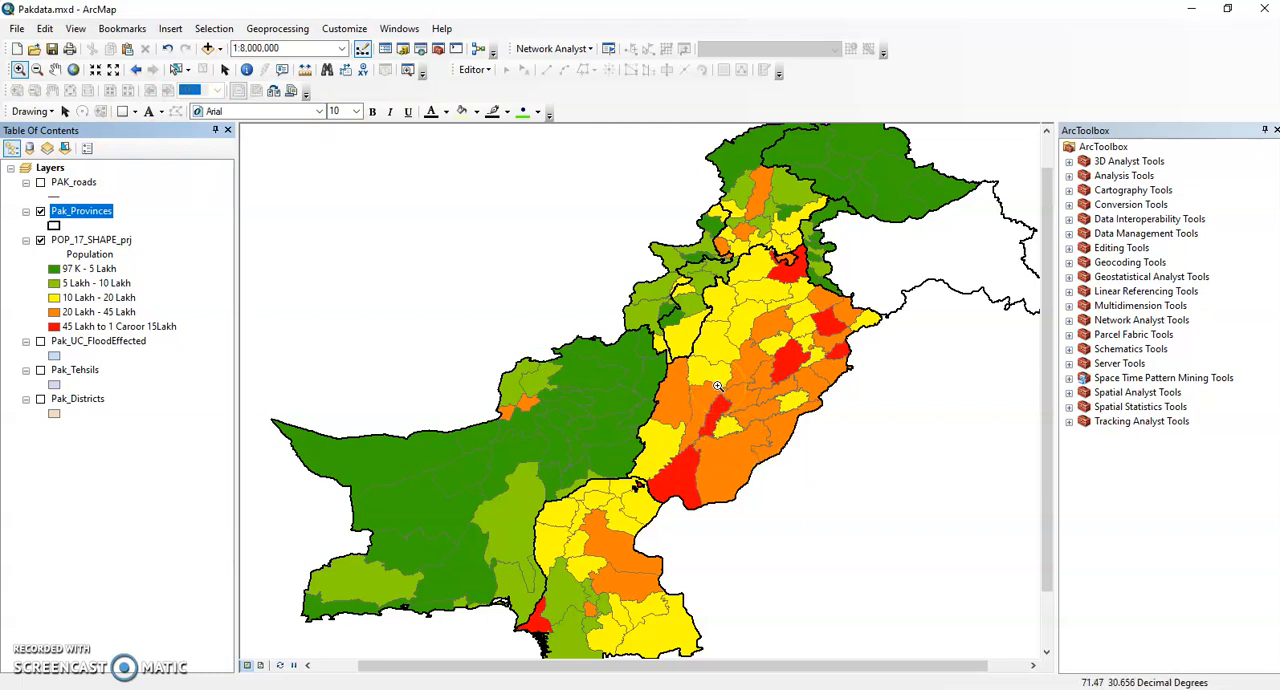
Thicken the province boundaries by giving the Pak_Provinces symbol an outline width of 3.00.
{"action": "left_click", "coordinate": [766, 384]}
{"action": "left_click", "coordinate": [613, 429]}
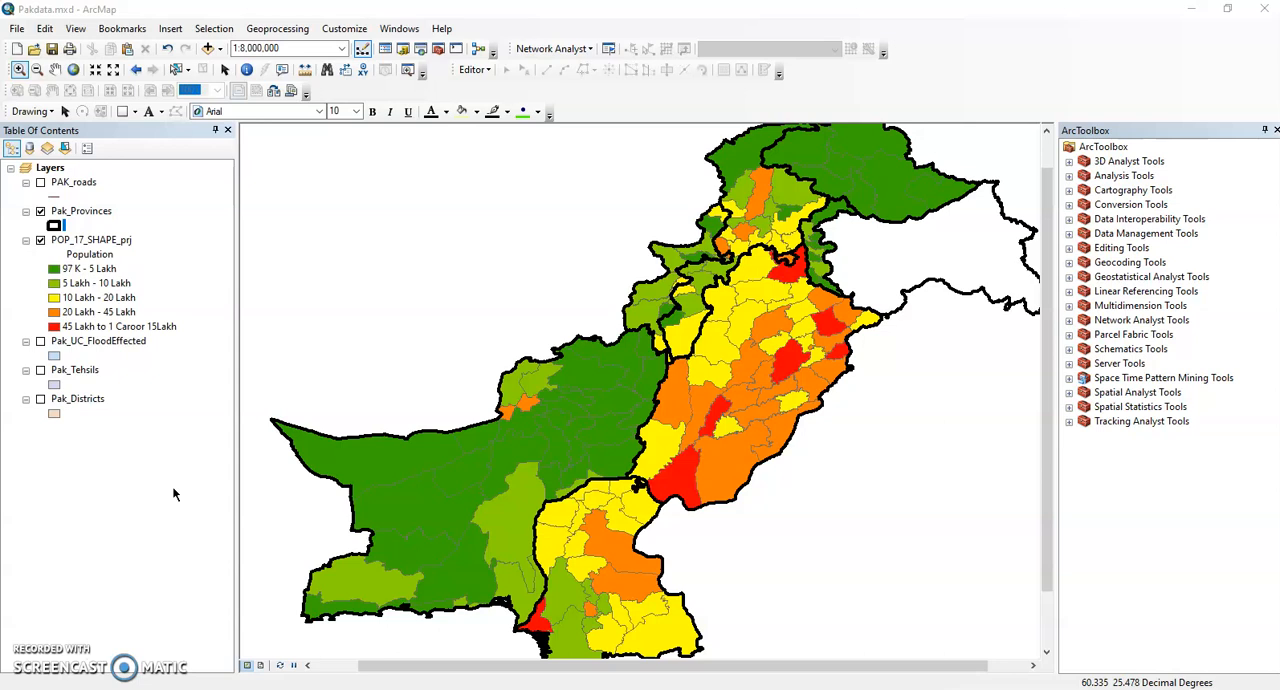
{"action": "left_click", "coordinate": [53, 225]}
{"action": "left_click", "coordinate": [55, 228]}
{"action": "left_click", "coordinate": [55, 228]}
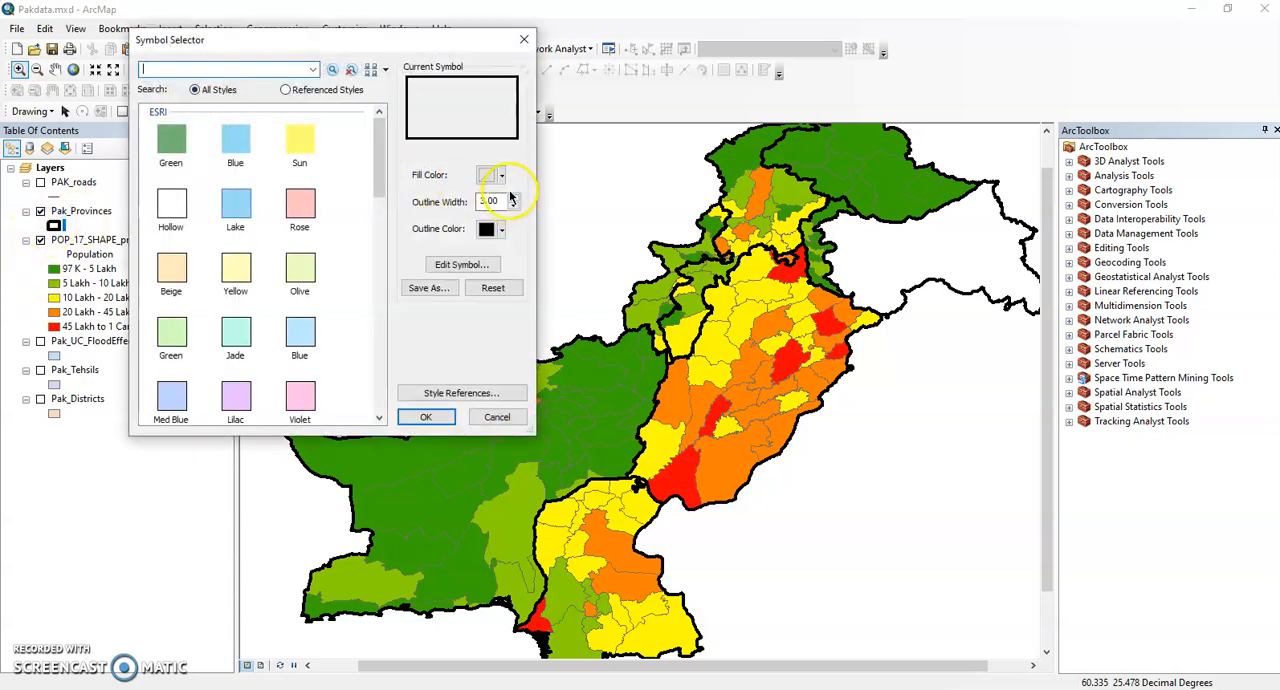
{"action": "left_click", "coordinate": [523, 39]}
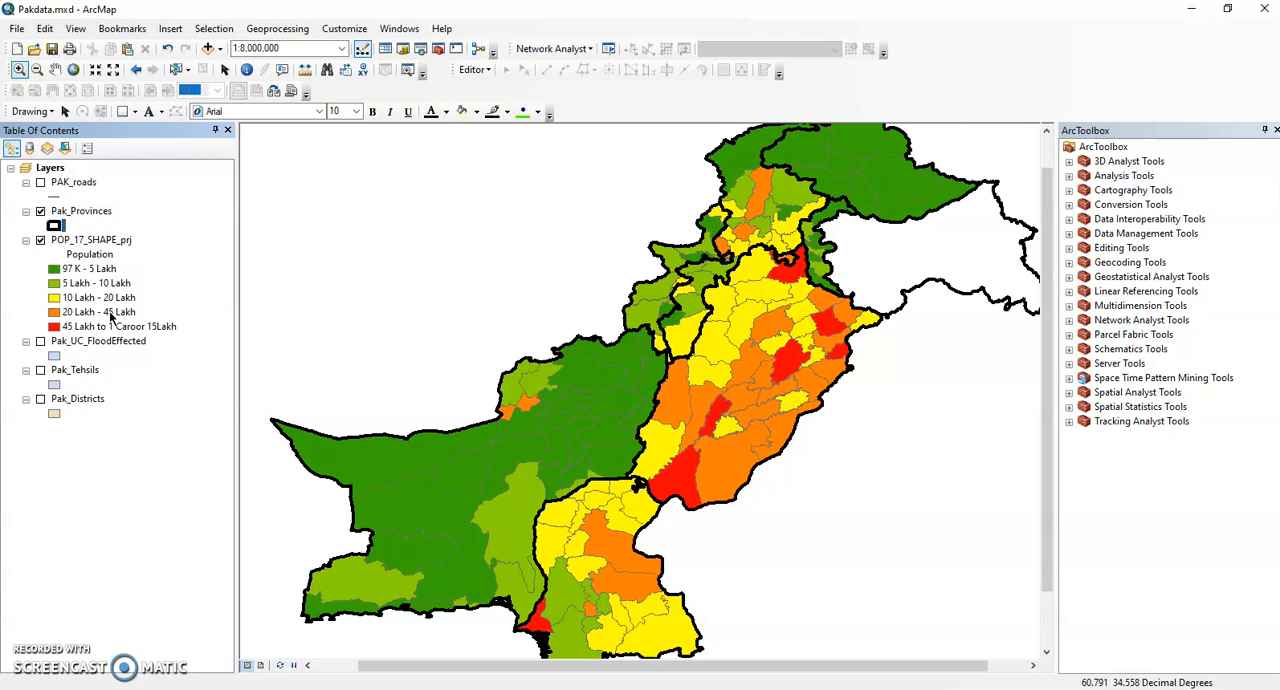
Open the Population symbology of POP_17_SHAPE_prj and examine the fill and outline of the "97 K - 5 Lakh" class symbol.
{"action": "left_click", "coordinate": [84, 277]}
{"action": "left_click", "coordinate": [62, 268]}
{"action": "left_click", "coordinate": [100, 254]}
{"action": "left_click", "coordinate": [107, 253]}
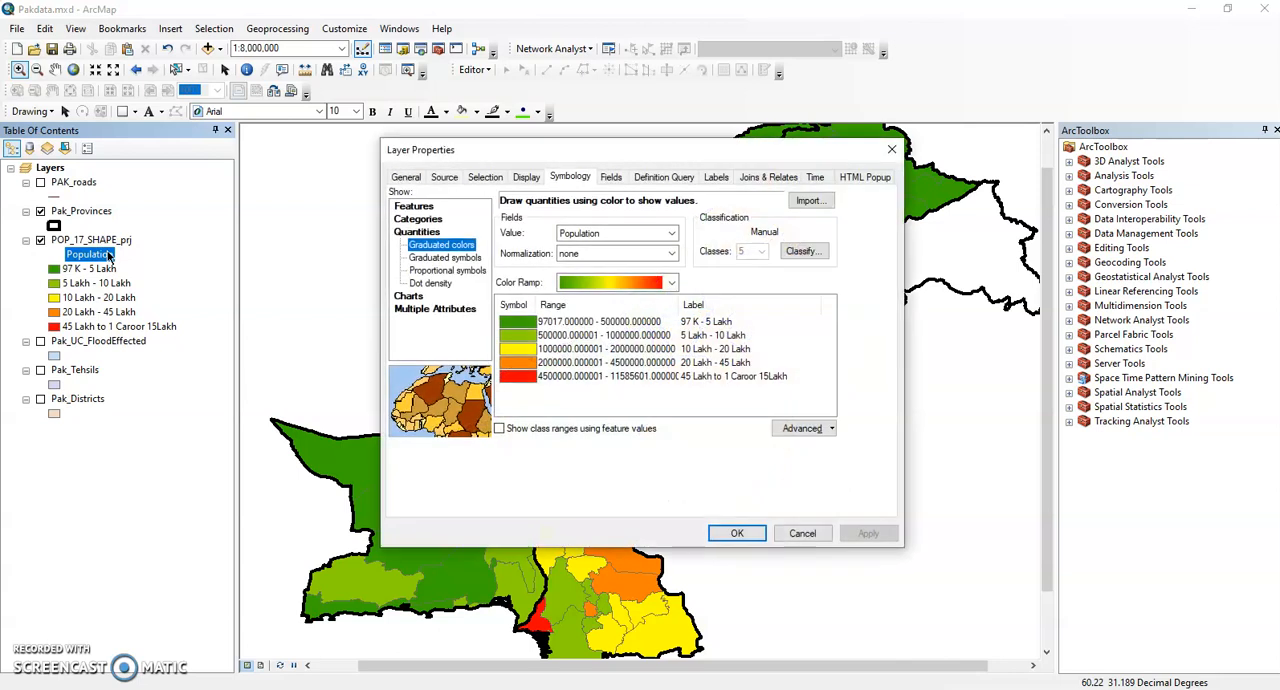
{"action": "double_click", "coordinate": [529, 320]}
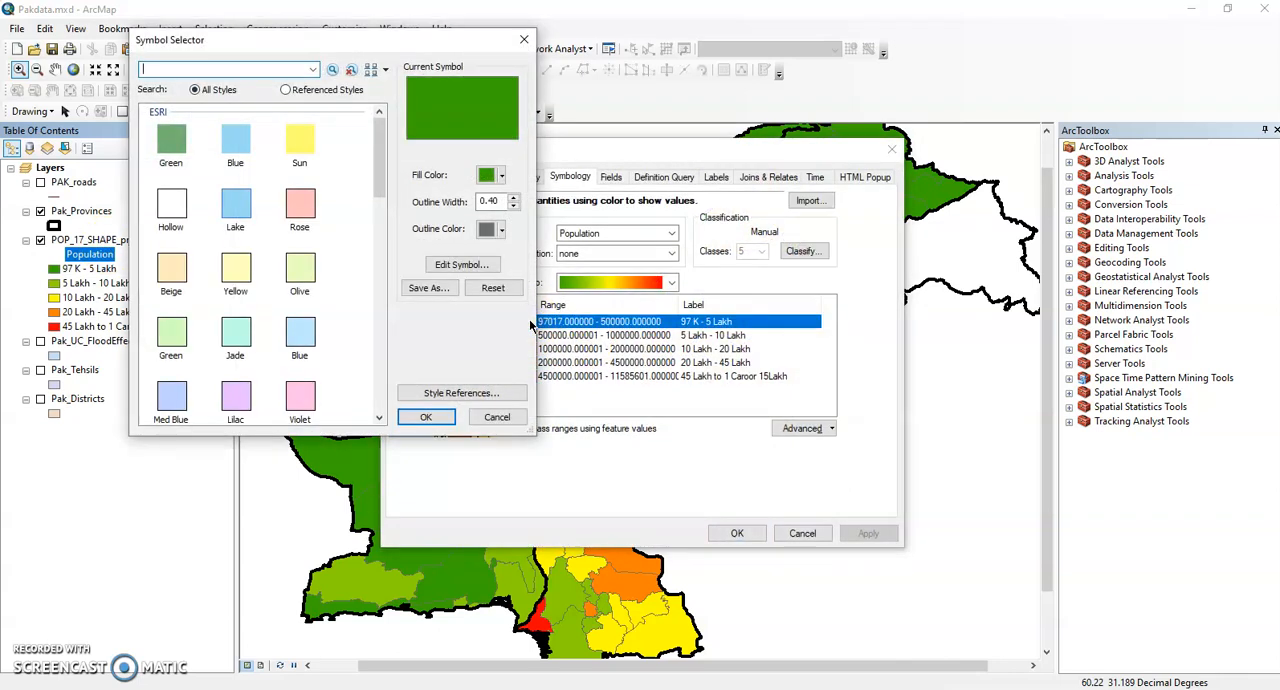
{"action": "left_click", "coordinate": [523, 42]}
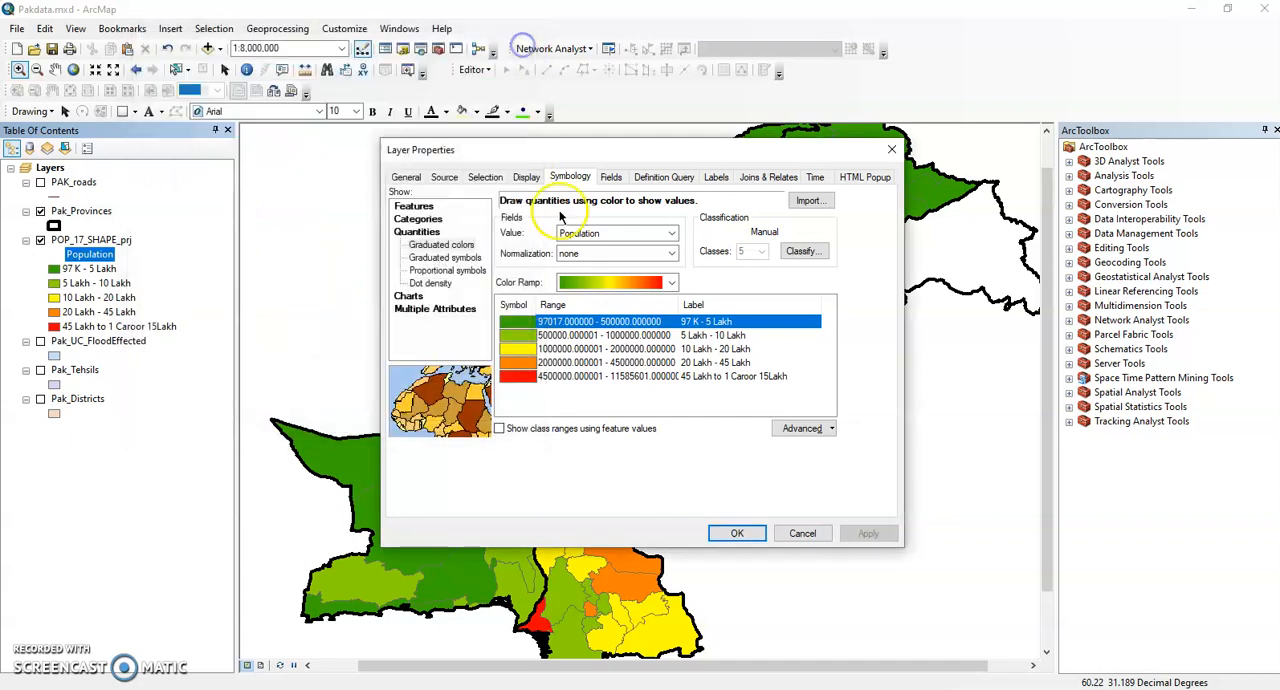
Give the "5 Lakh - 10 Lakh" Population class the Olive preset symbol and apply it to the map.
{"action": "double_click", "coordinate": [518, 336]}
{"action": "left_click", "coordinate": [287, 270]}
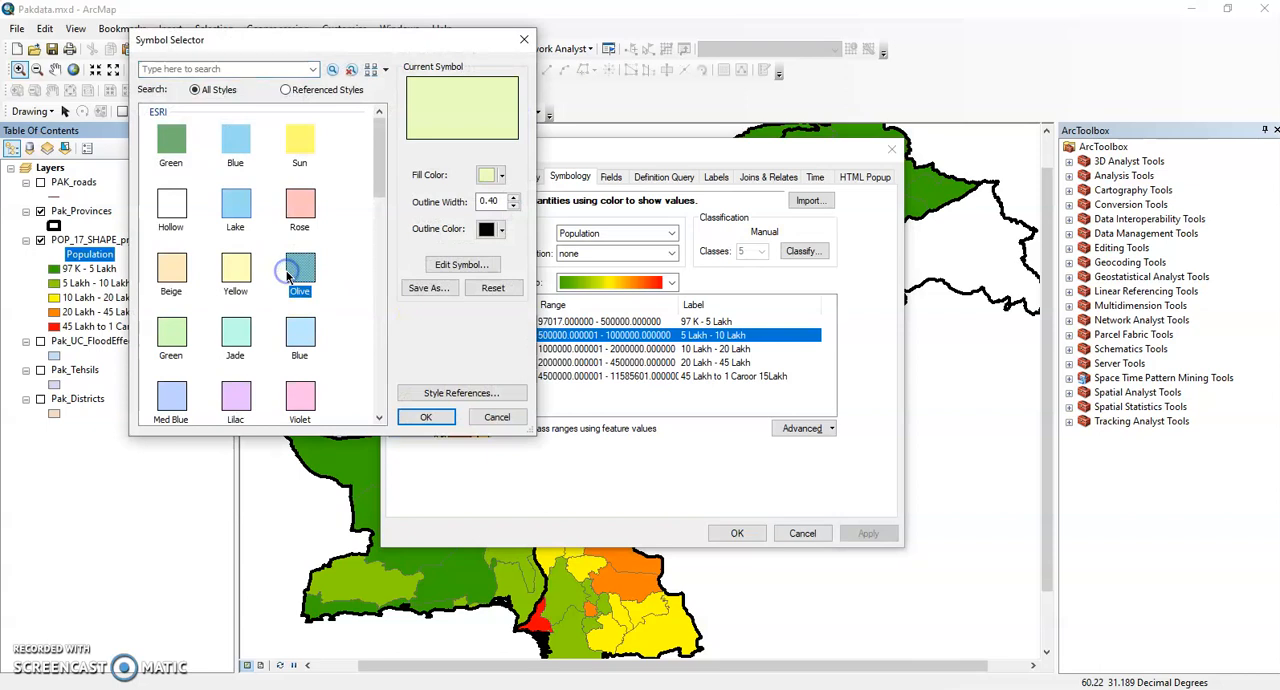
{"action": "left_click", "coordinate": [426, 417]}
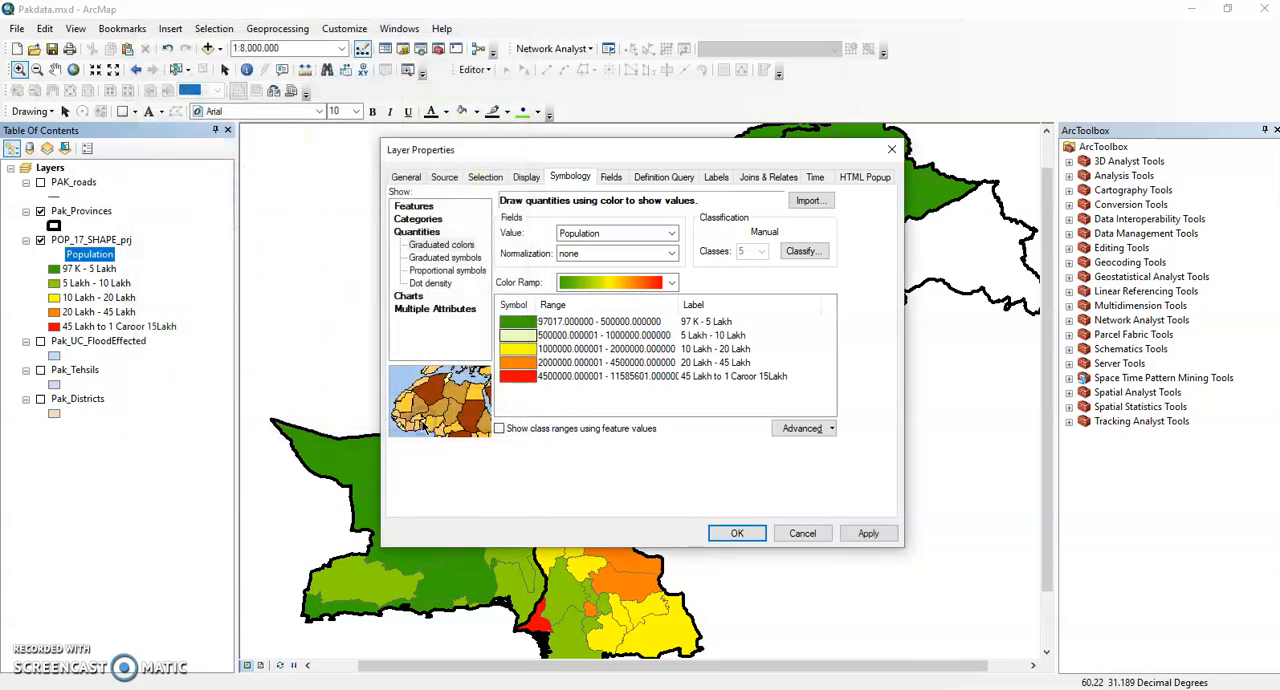
{"action": "left_click", "coordinate": [868, 535]}
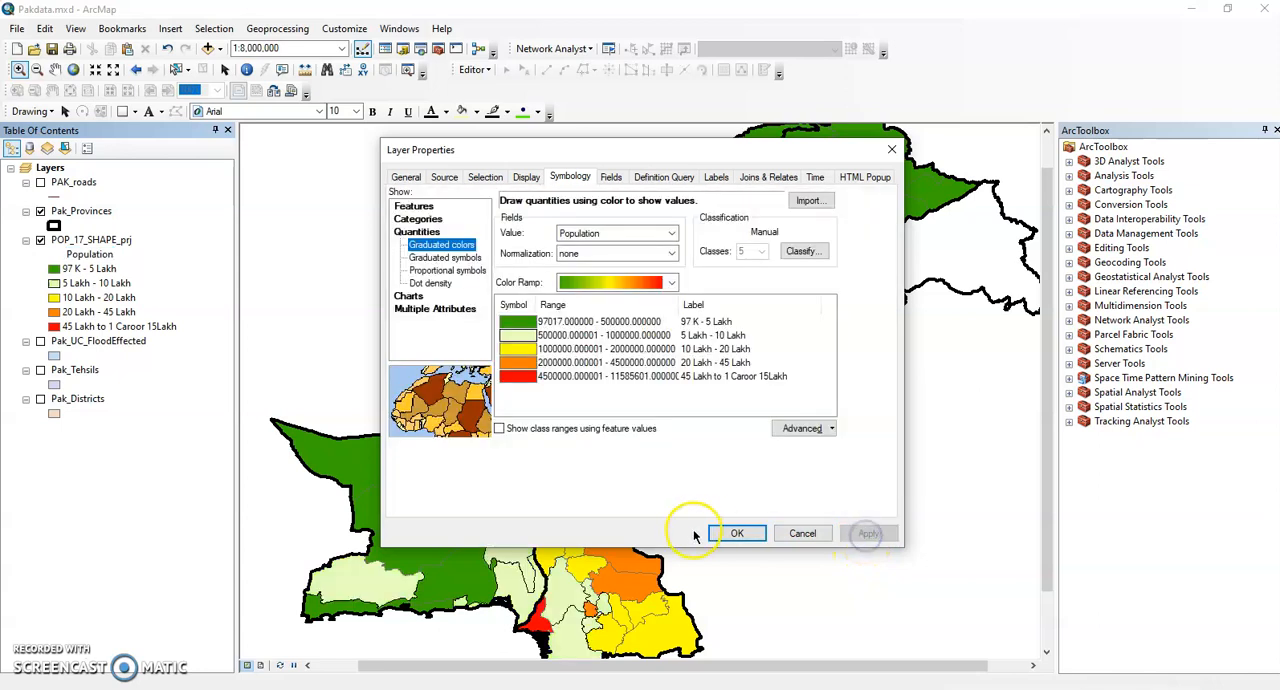
{"action": "left_click", "coordinate": [735, 533]}
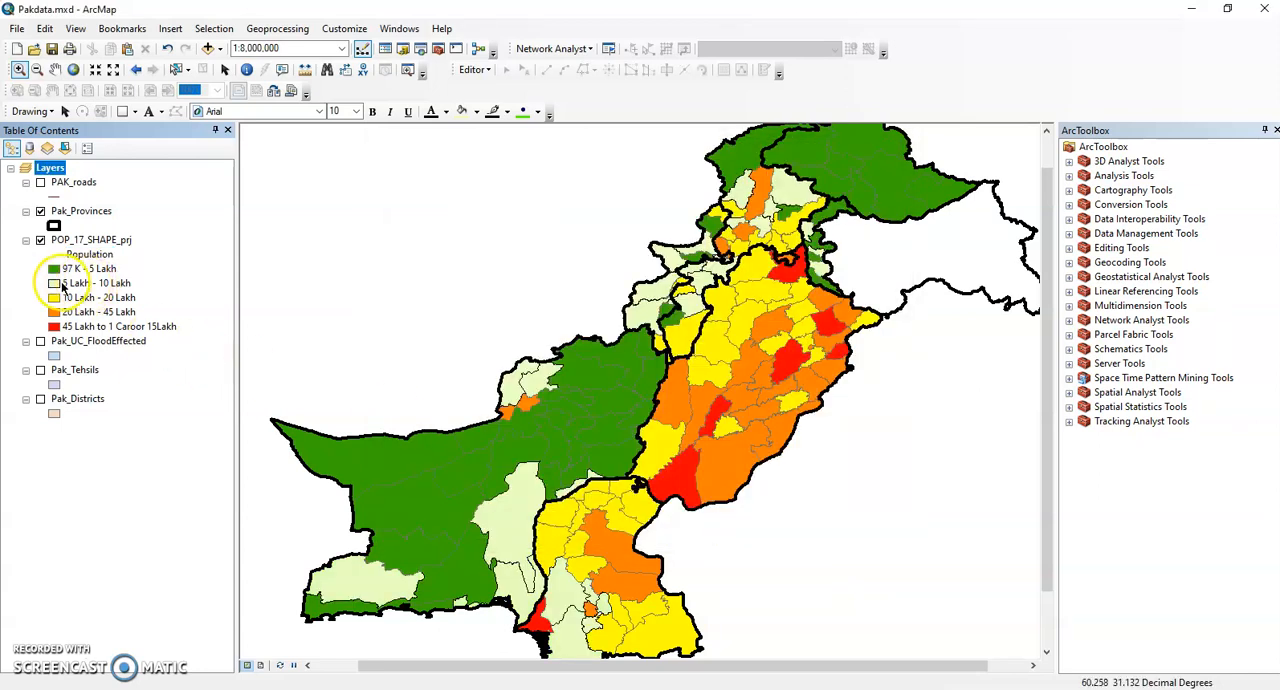
Switch the "5 Lakh - 10 Lakh" Population class to the light Green preset symbol and apply it.
{"action": "double_click", "coordinate": [88, 254]}
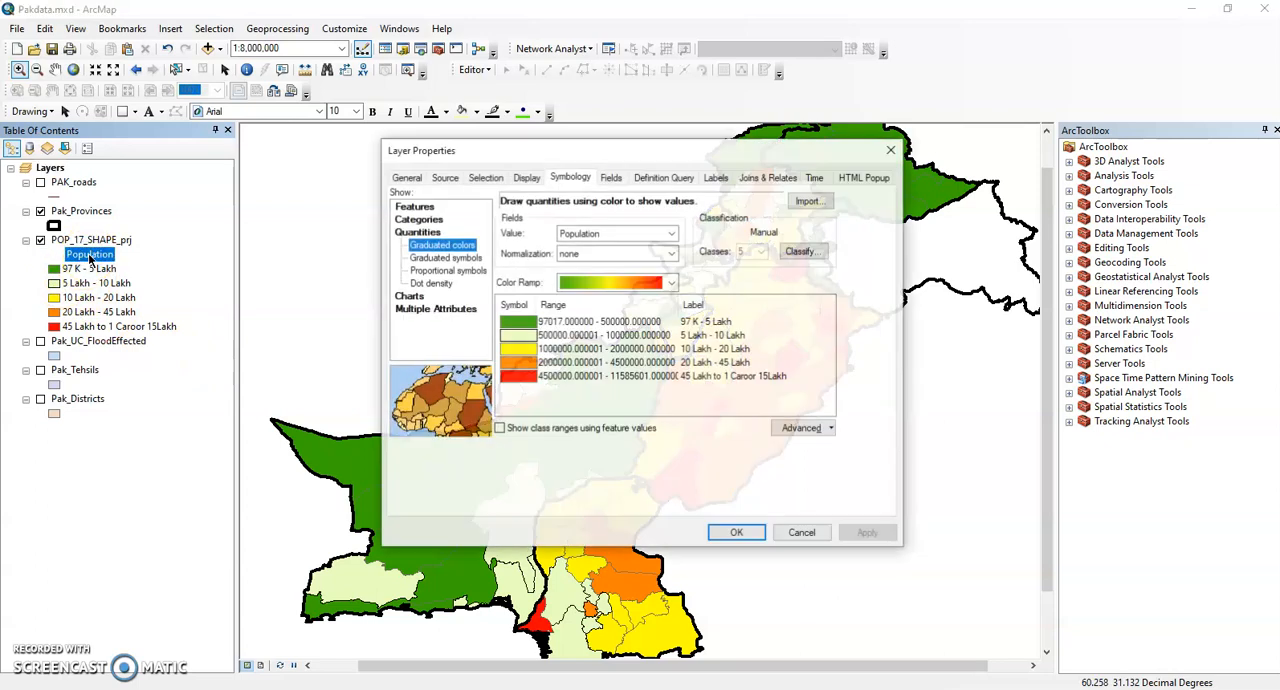
{"action": "left_click", "coordinate": [519, 336]}
{"action": "double_click", "coordinate": [519, 336]}
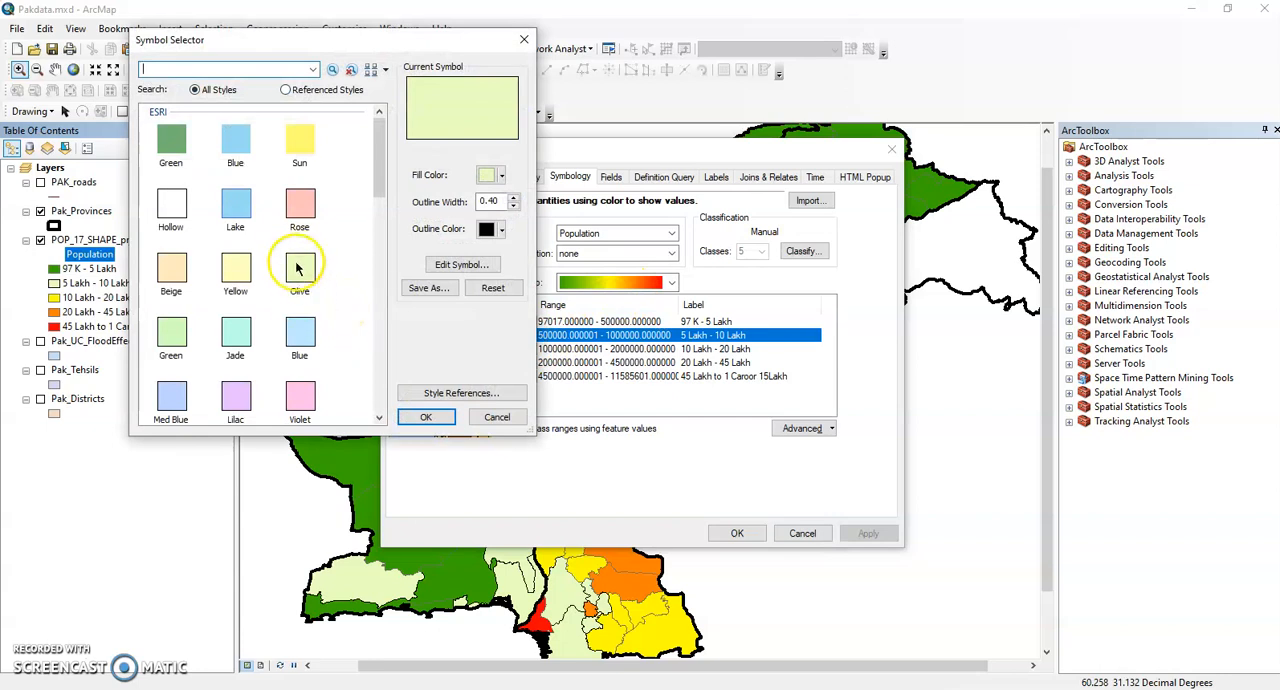
{"action": "left_click", "coordinate": [172, 332]}
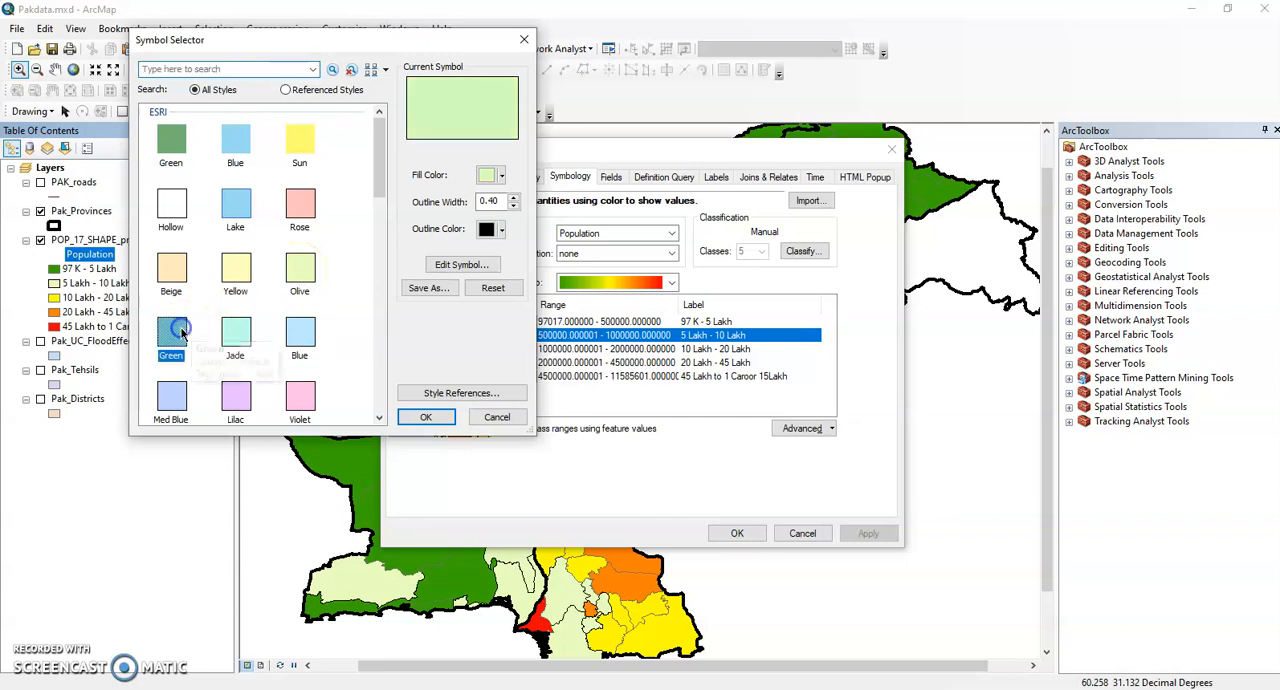
{"action": "left_click", "coordinate": [428, 415]}
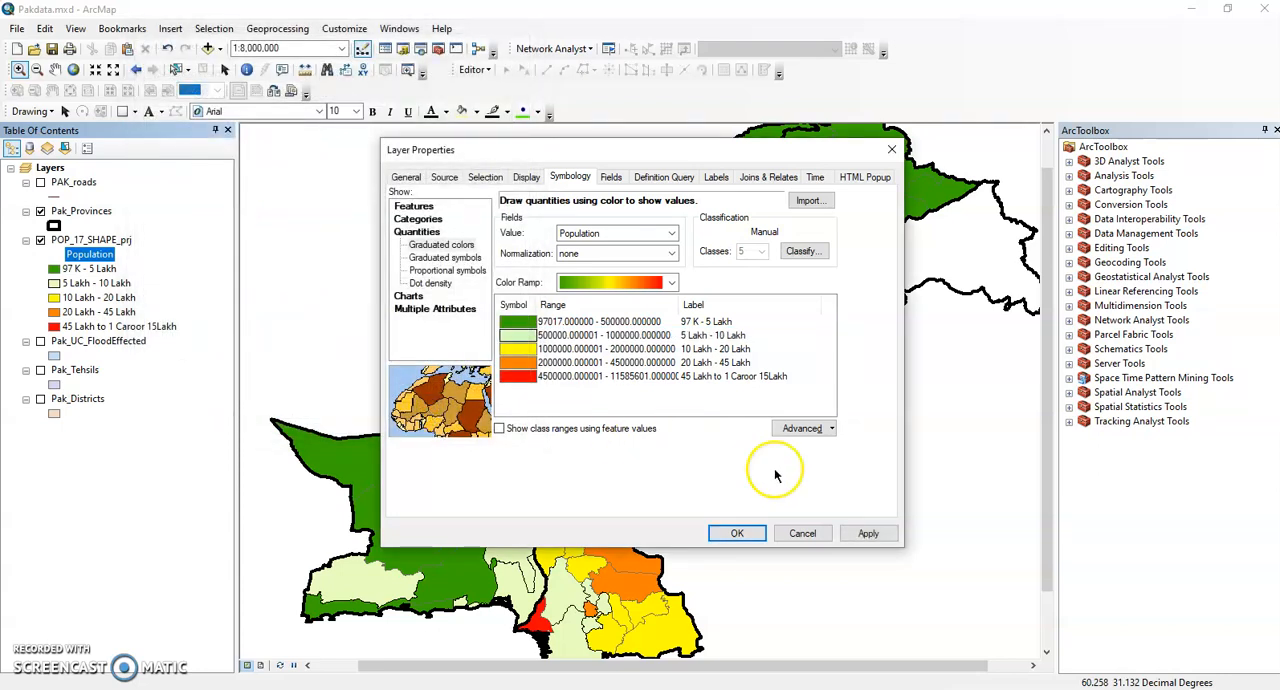
{"action": "left_click", "coordinate": [867, 533]}
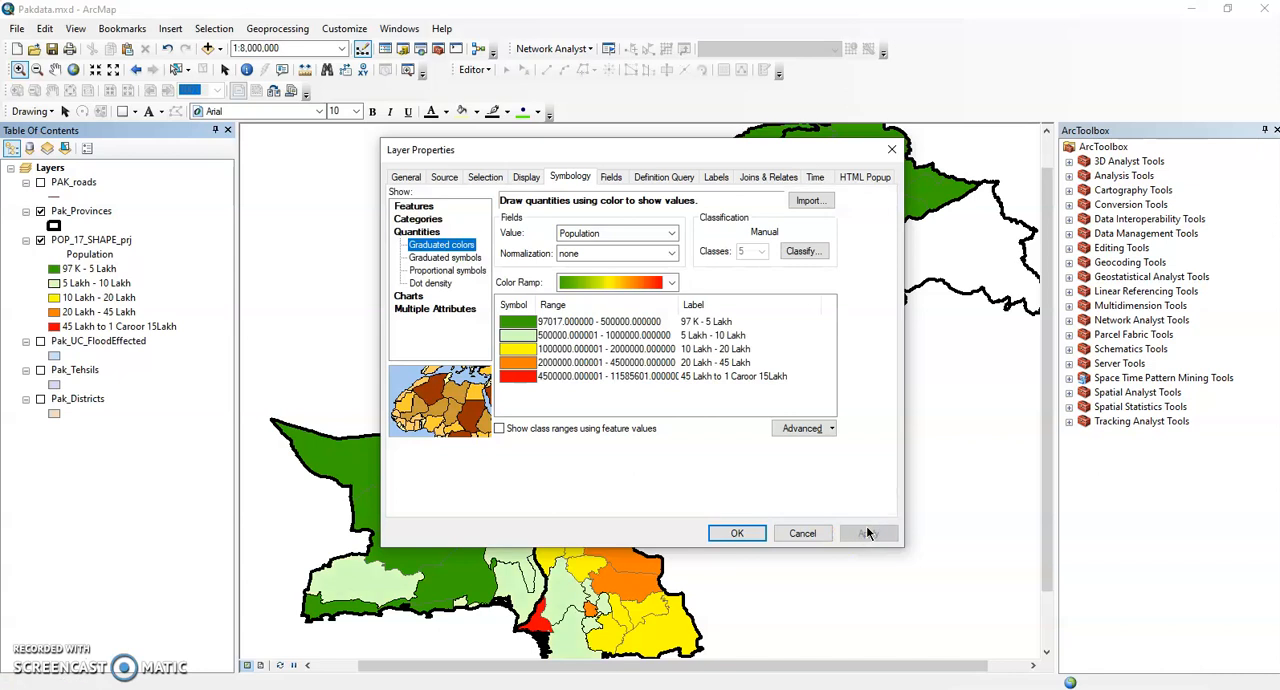
Assign the Med Green preset symbol to the "5 Lakh - 10 Lakh" Population class and apply it to the layer.
{"action": "double_click", "coordinate": [530, 336]}
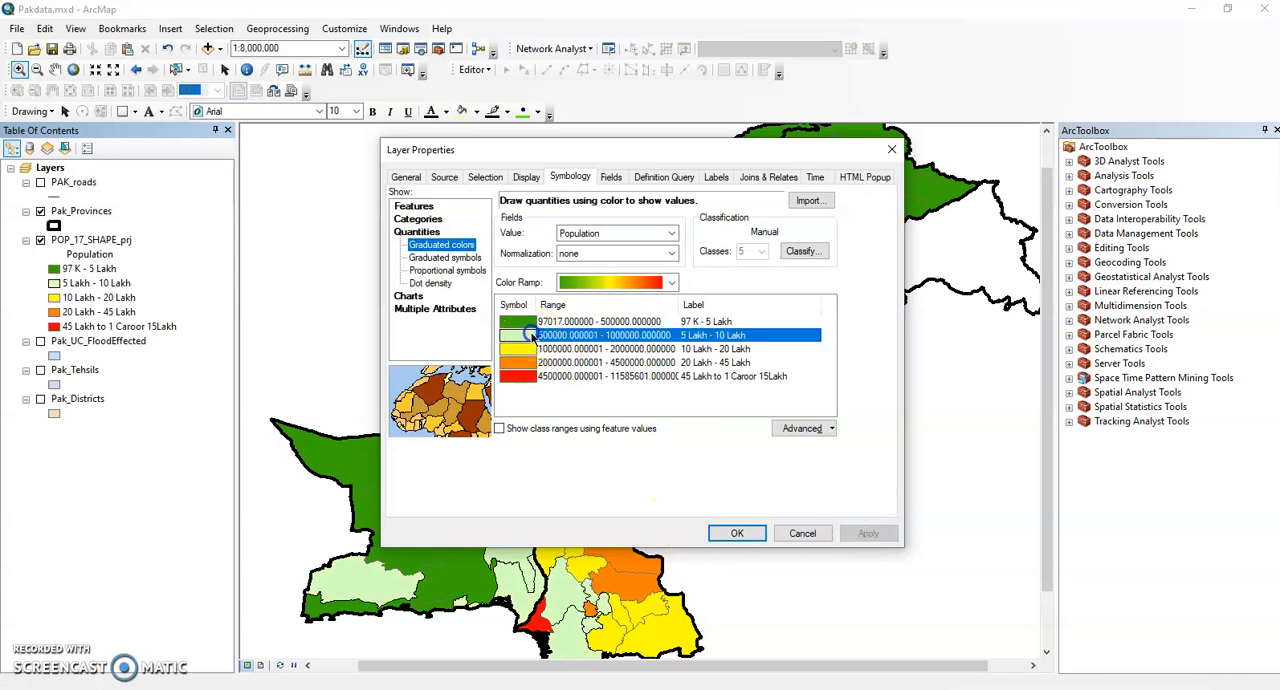
{"action": "left_click_drag", "start_coordinate": [378, 158], "coordinate": [379, 242]}
{"action": "left_click", "coordinate": [169, 290]}
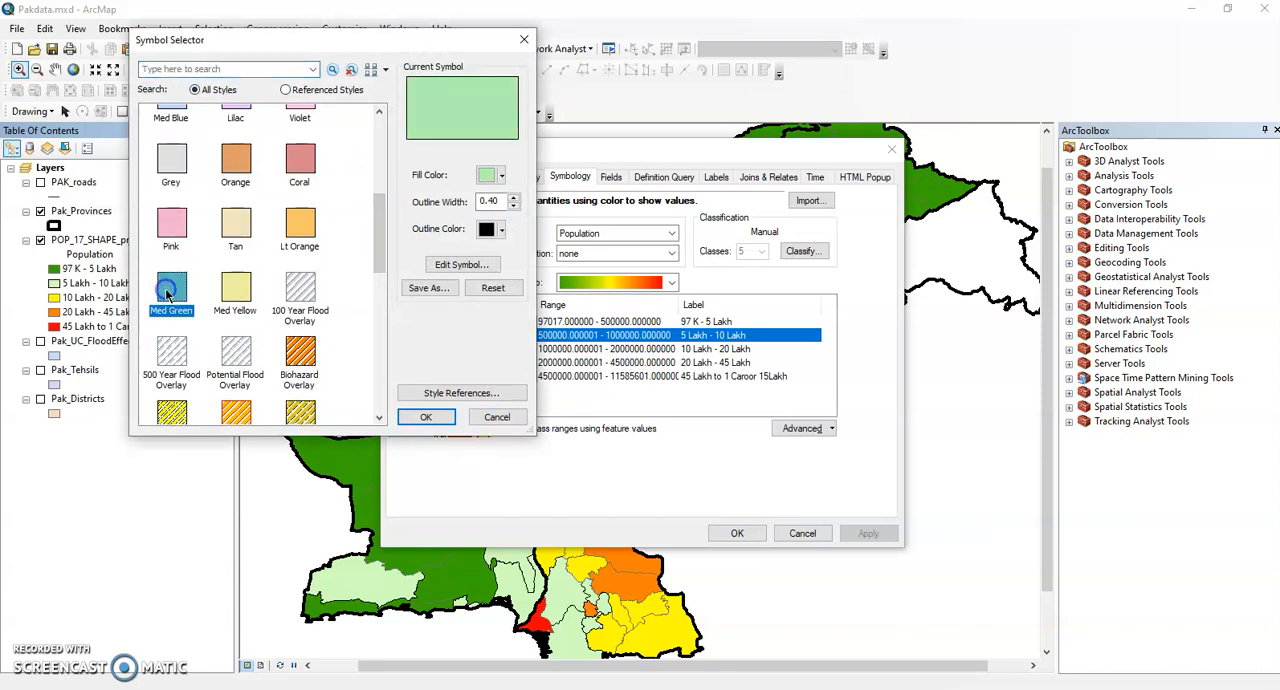
{"action": "left_click", "coordinate": [427, 417]}
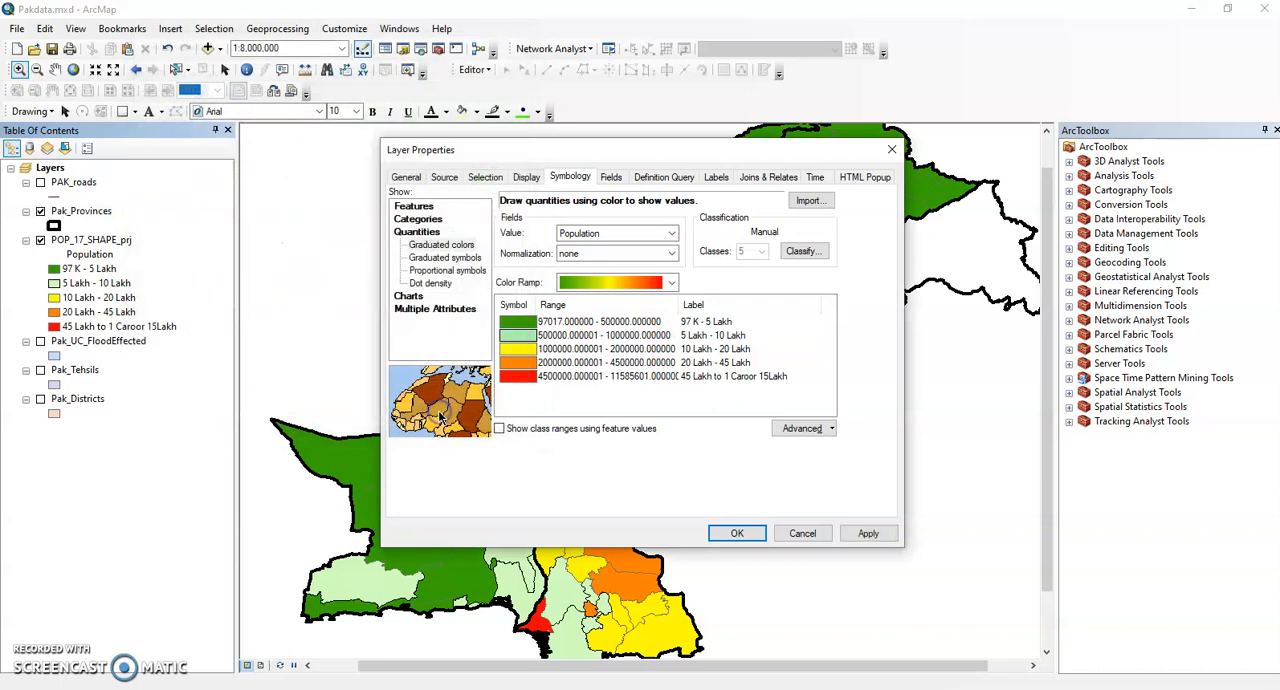
{"action": "left_click", "coordinate": [860, 536]}
{"action": "left_click", "coordinate": [724, 533]}
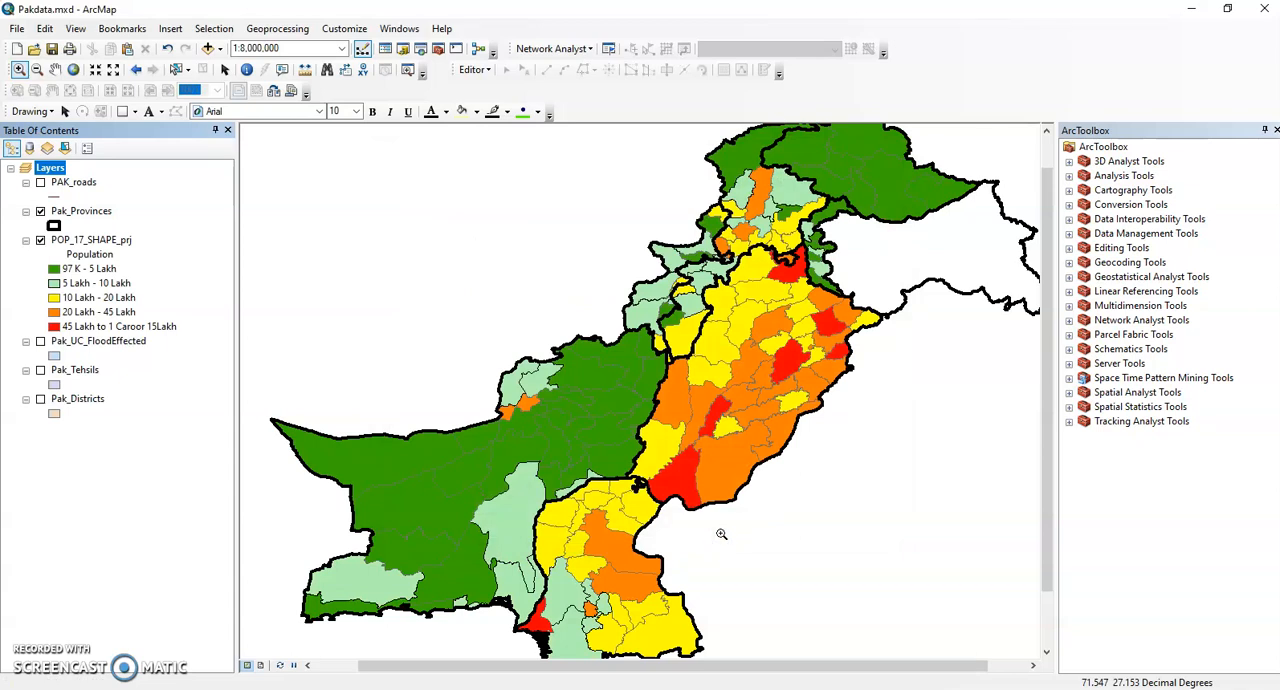
Set a custom bright green fill of RGB 126, 255, 79 for the "5 Lakh - 10 Lakh" Population class.
{"action": "double_click", "coordinate": [54, 284]}
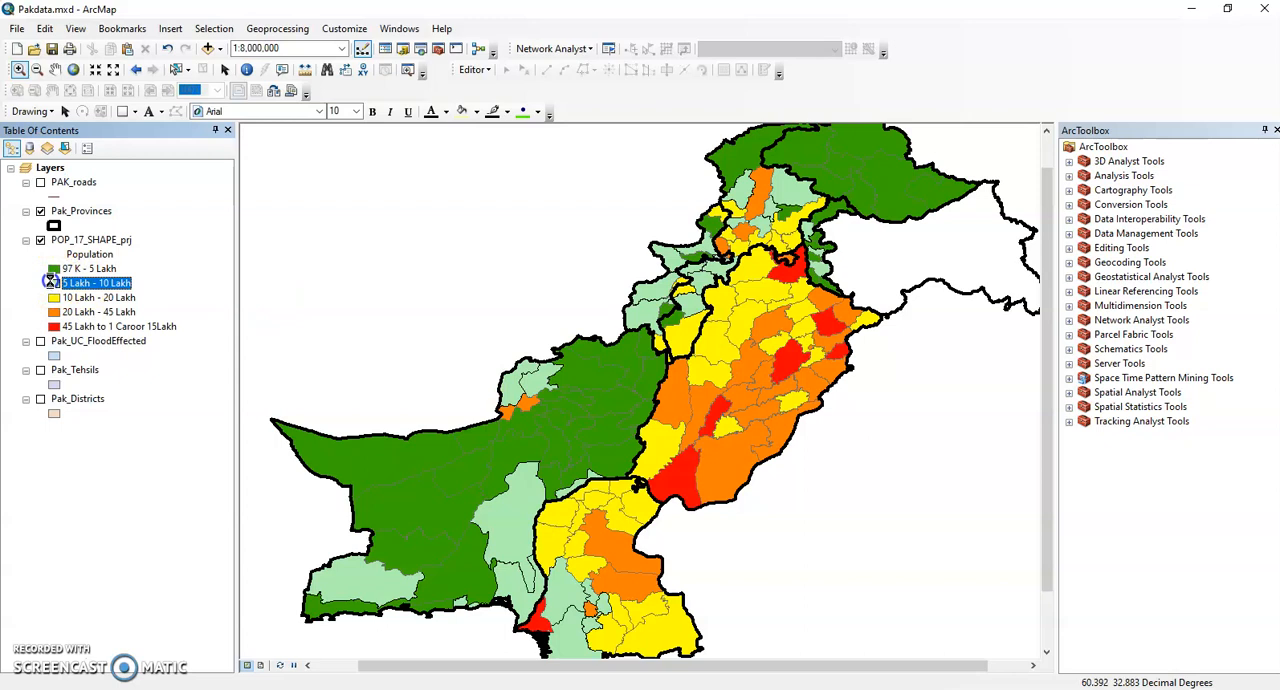
{"action": "mouse_move", "coordinate": [371, 172]}
{"action": "left_mouse_down"}
{"action": "mouse_move", "coordinate": [366, 325]}
{"action": "mouse_move", "coordinate": [371, 195]}
{"action": "left_mouse_up"}
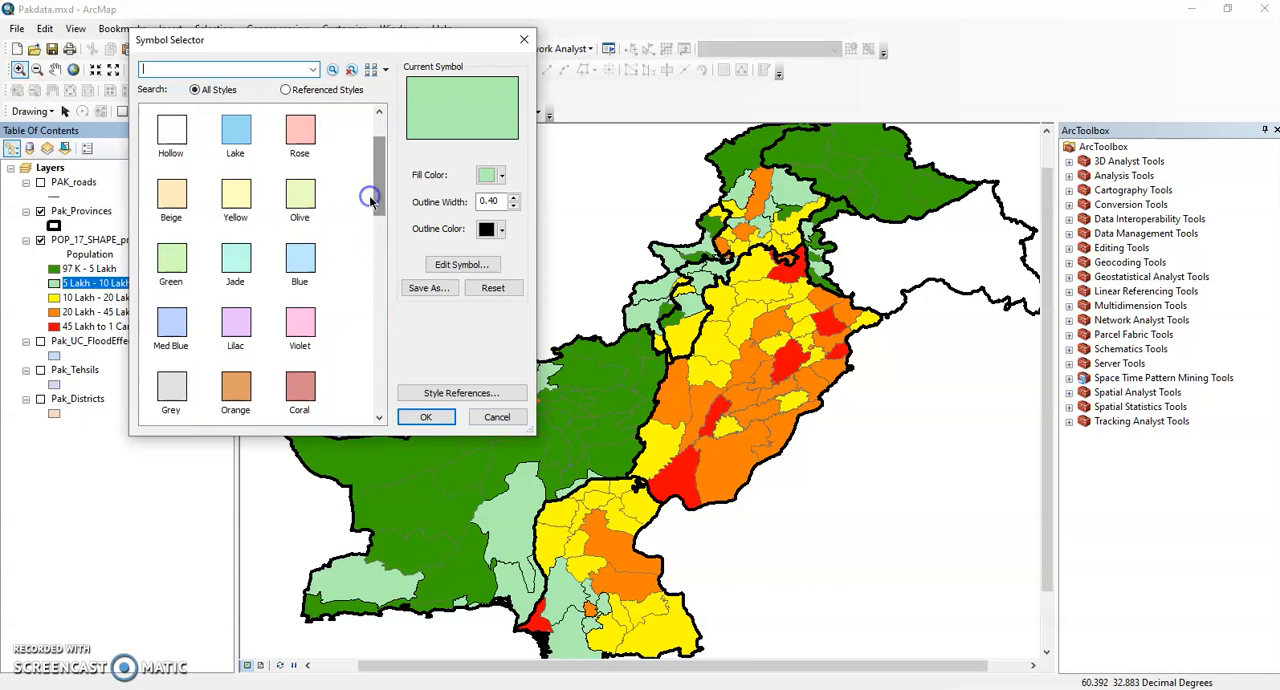
{"action": "left_click", "coordinate": [487, 176]}
{"action": "left_click", "coordinate": [530, 370]}
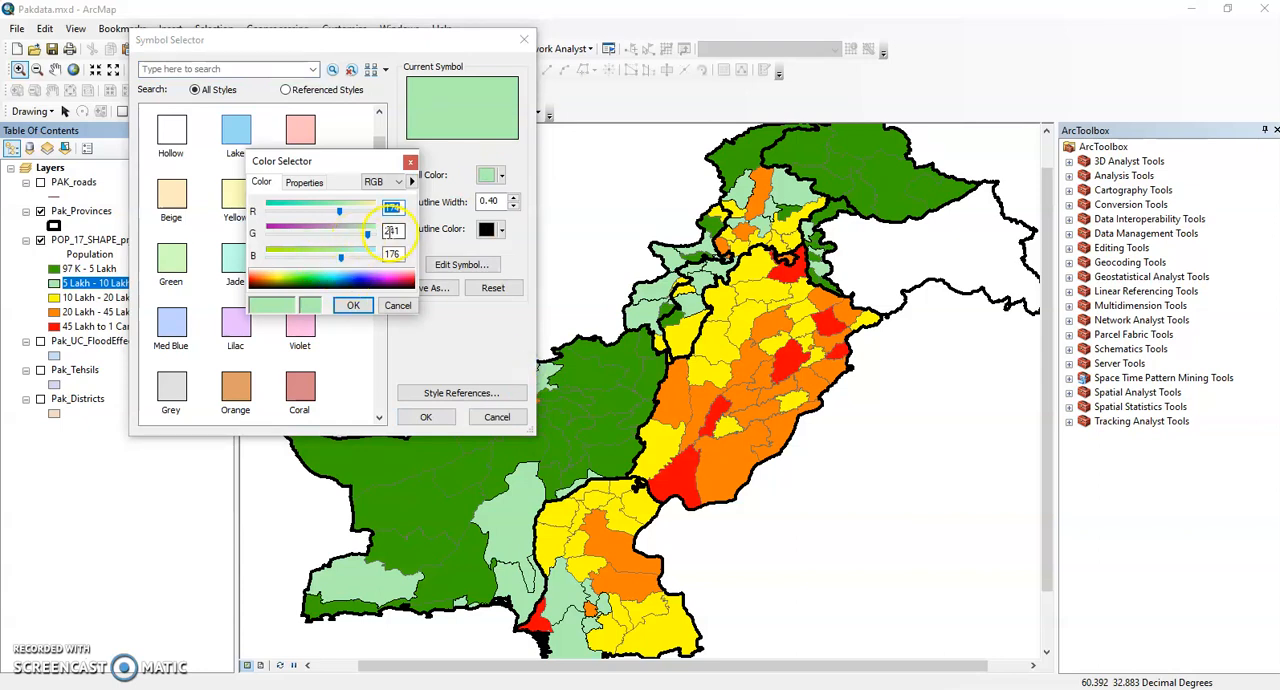
{"action": "left_click", "coordinate": [311, 283]}
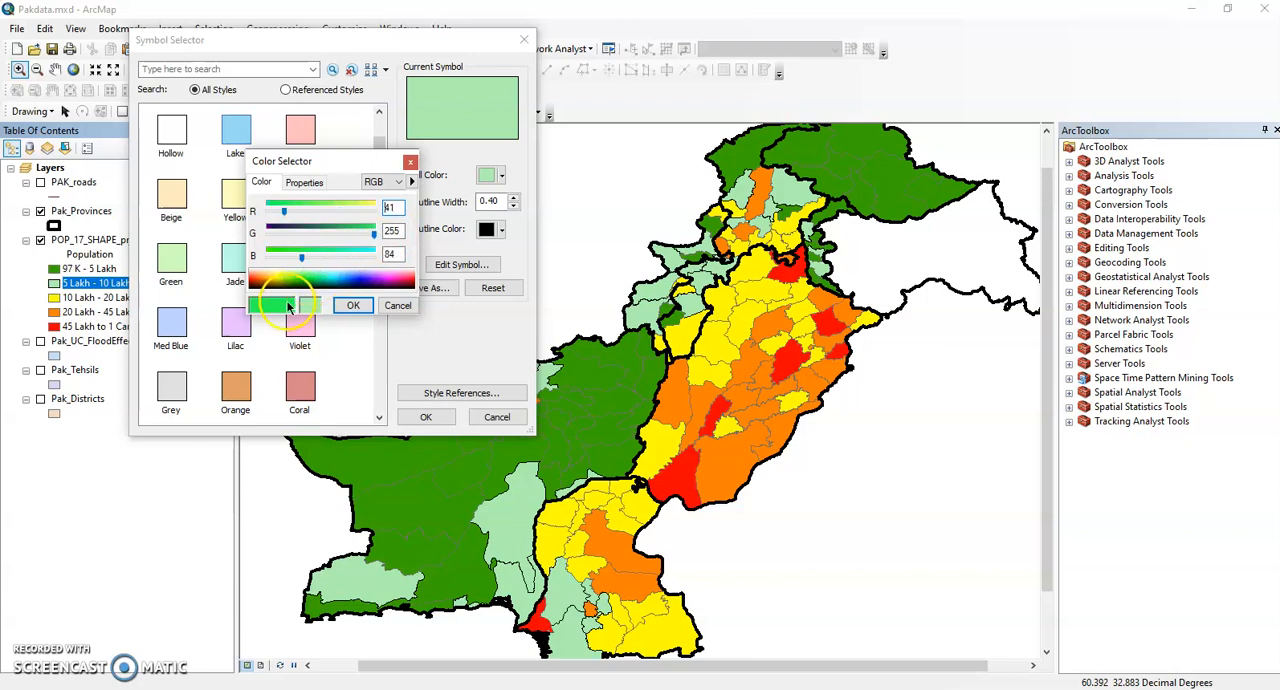
{"action": "left_click", "coordinate": [304, 286]}
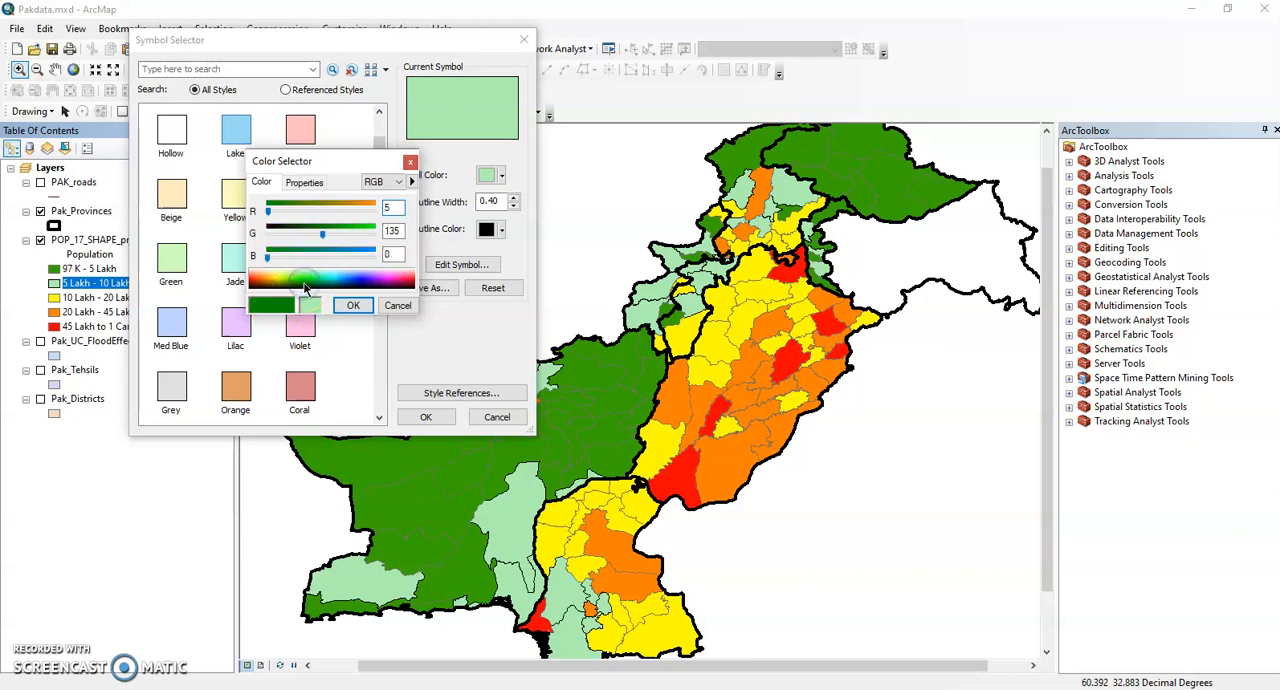
{"action": "left_click", "coordinate": [311, 283]}
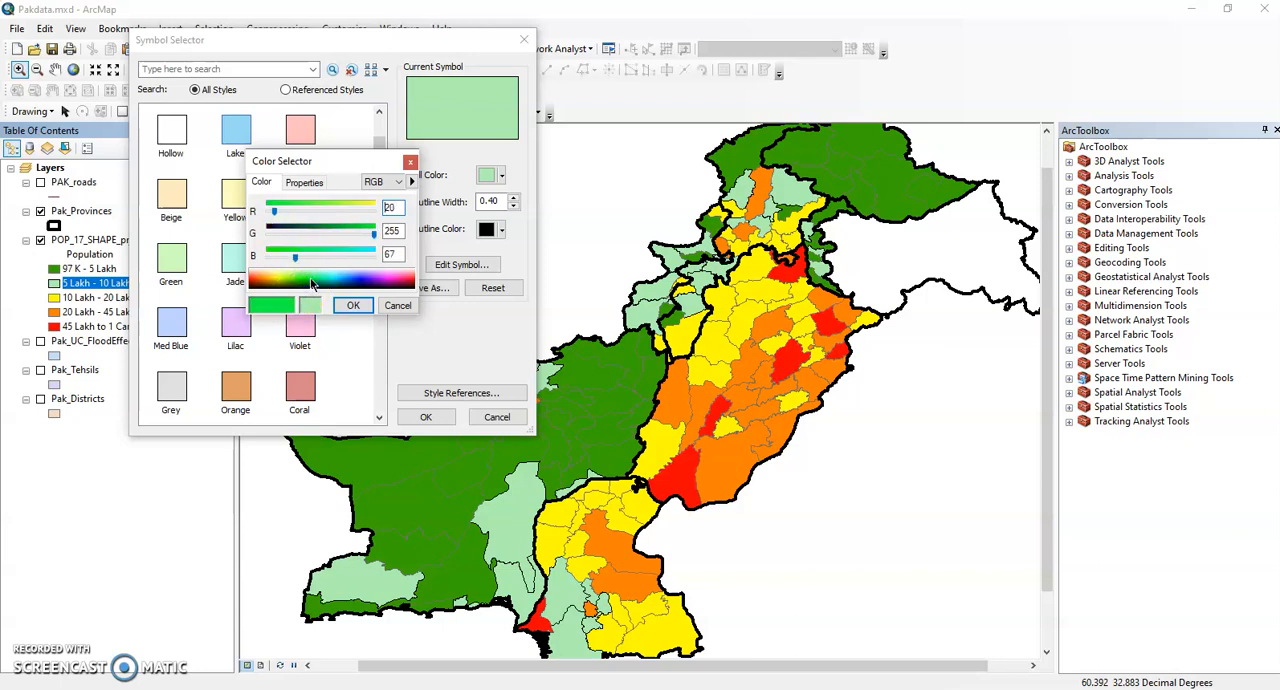
{"action": "left_click", "coordinate": [315, 283]}
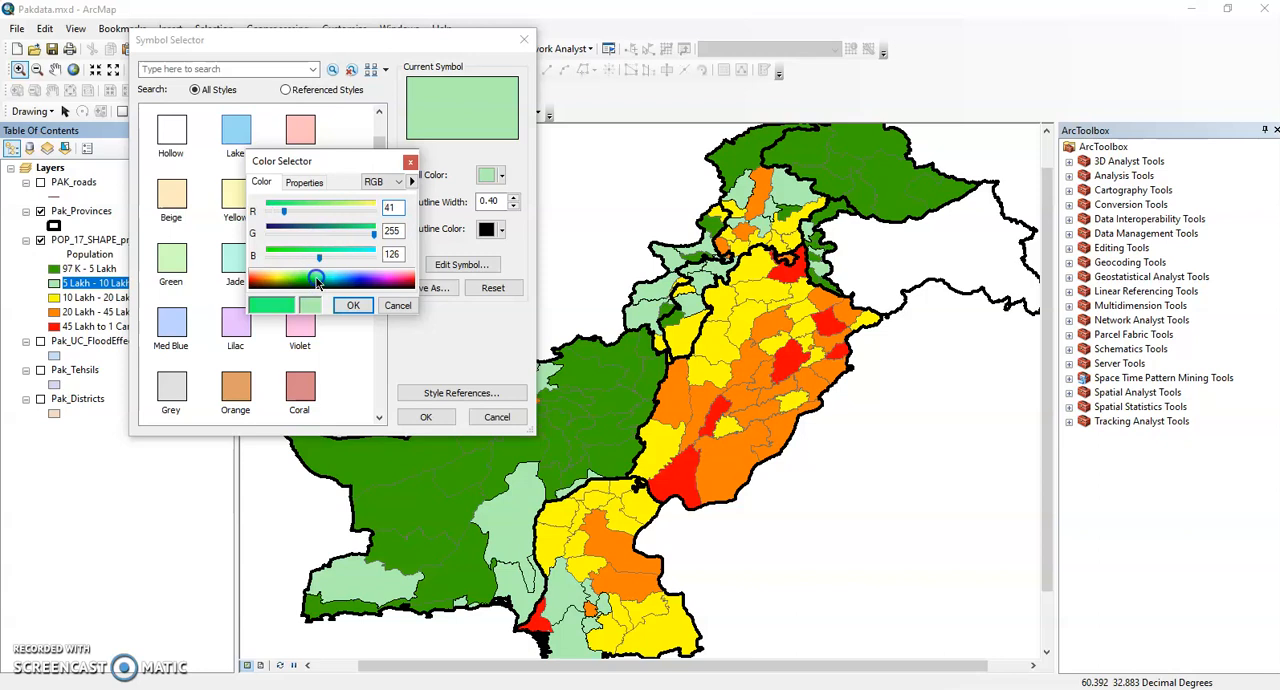
{"action": "left_click", "coordinate": [321, 282]}
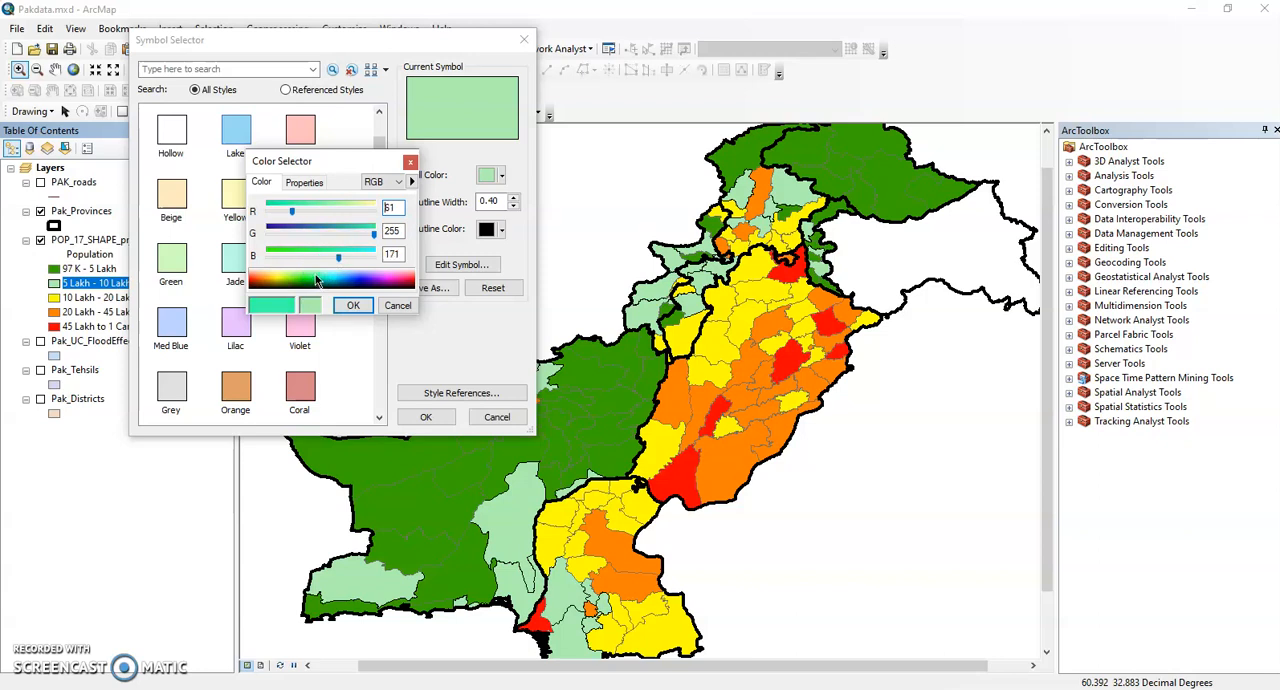
{"action": "left_click", "coordinate": [316, 279]}
{"action": "left_click", "coordinate": [305, 280]}
{"action": "left_click", "coordinate": [305, 280]}
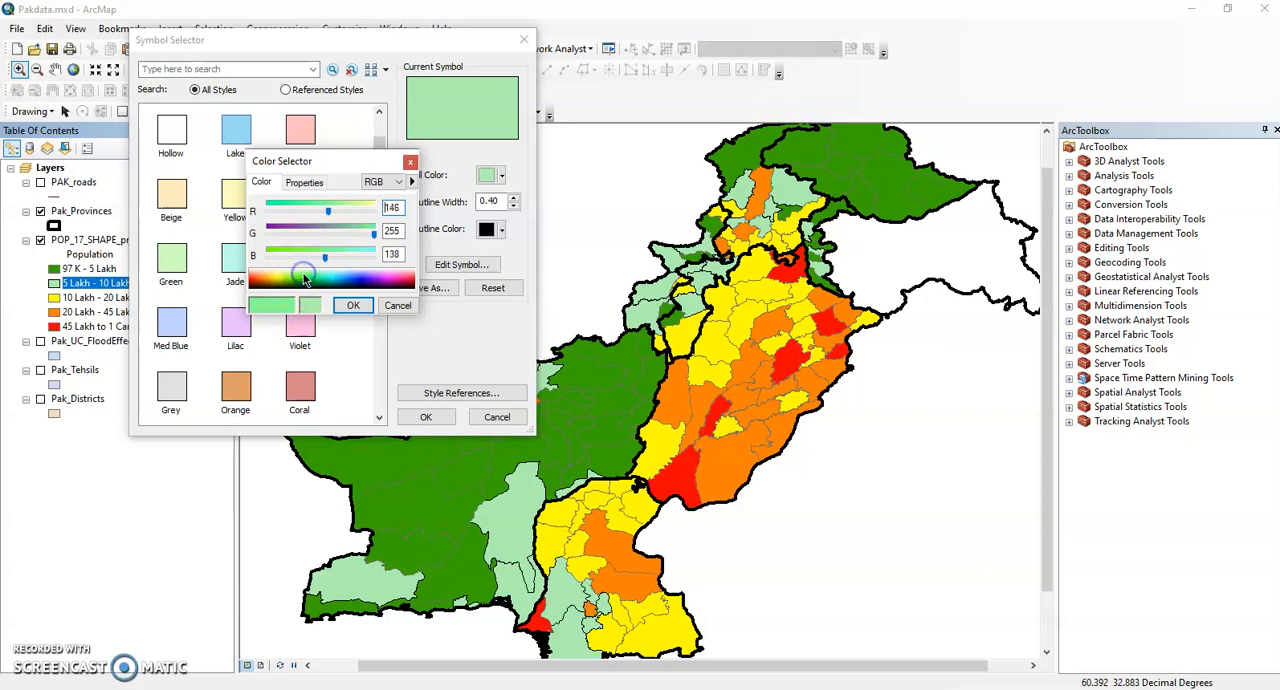
{"action": "left_click", "coordinate": [298, 281]}
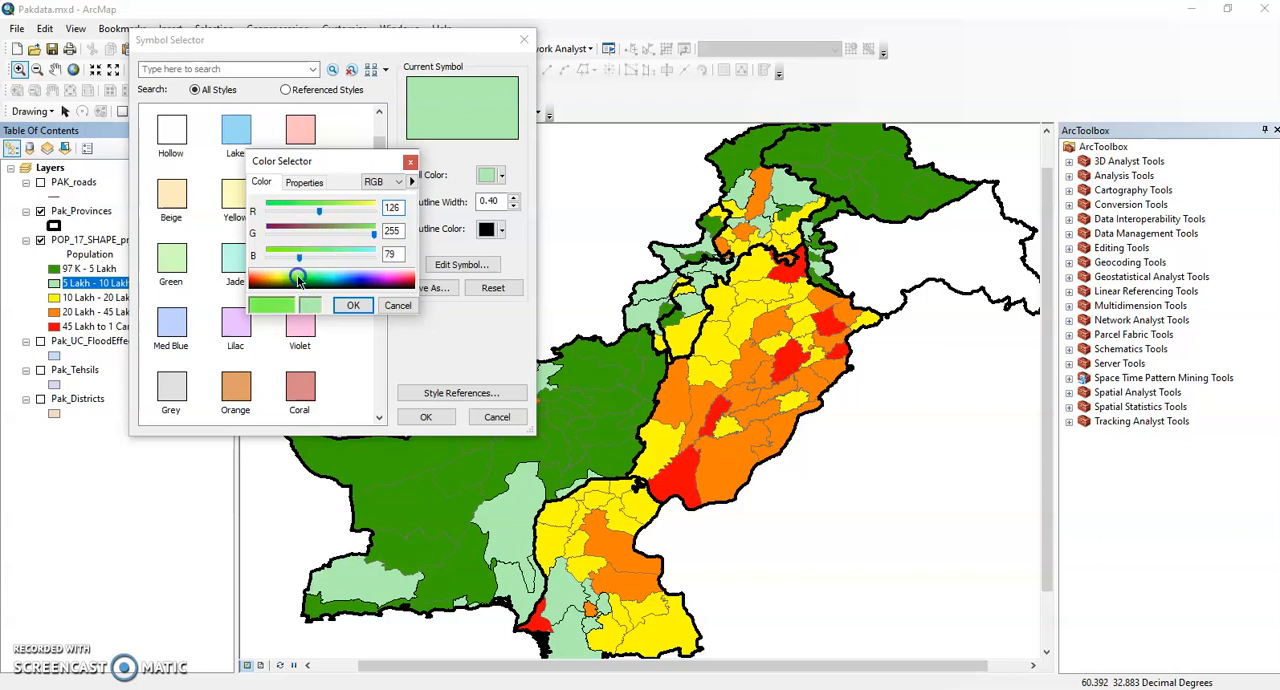
{"action": "left_click", "coordinate": [424, 417]}
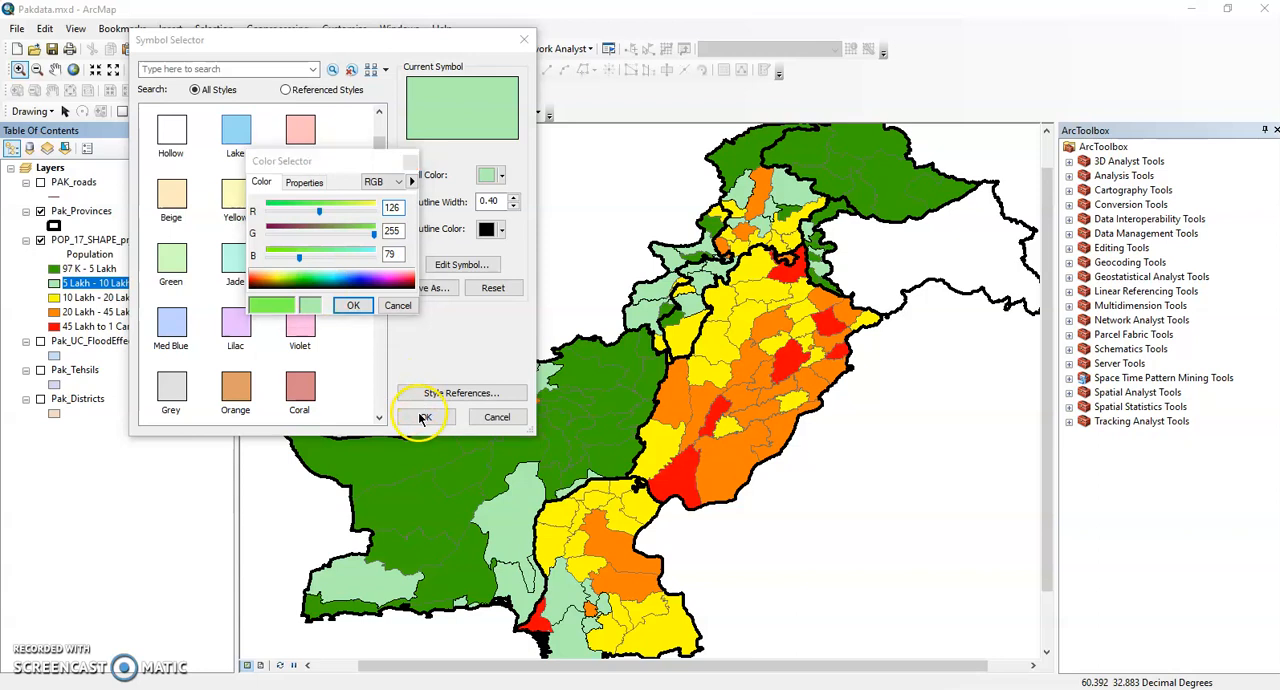
{"action": "left_click", "coordinate": [353, 305]}
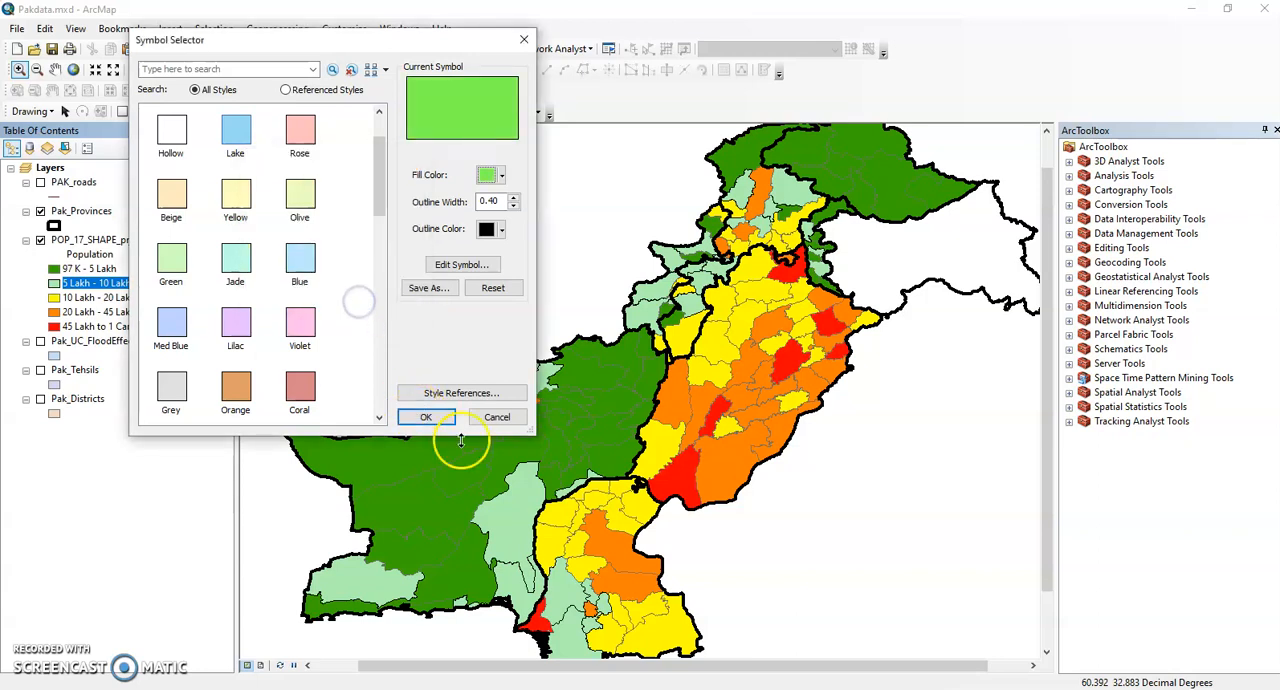
{"action": "left_click", "coordinate": [426, 417]}
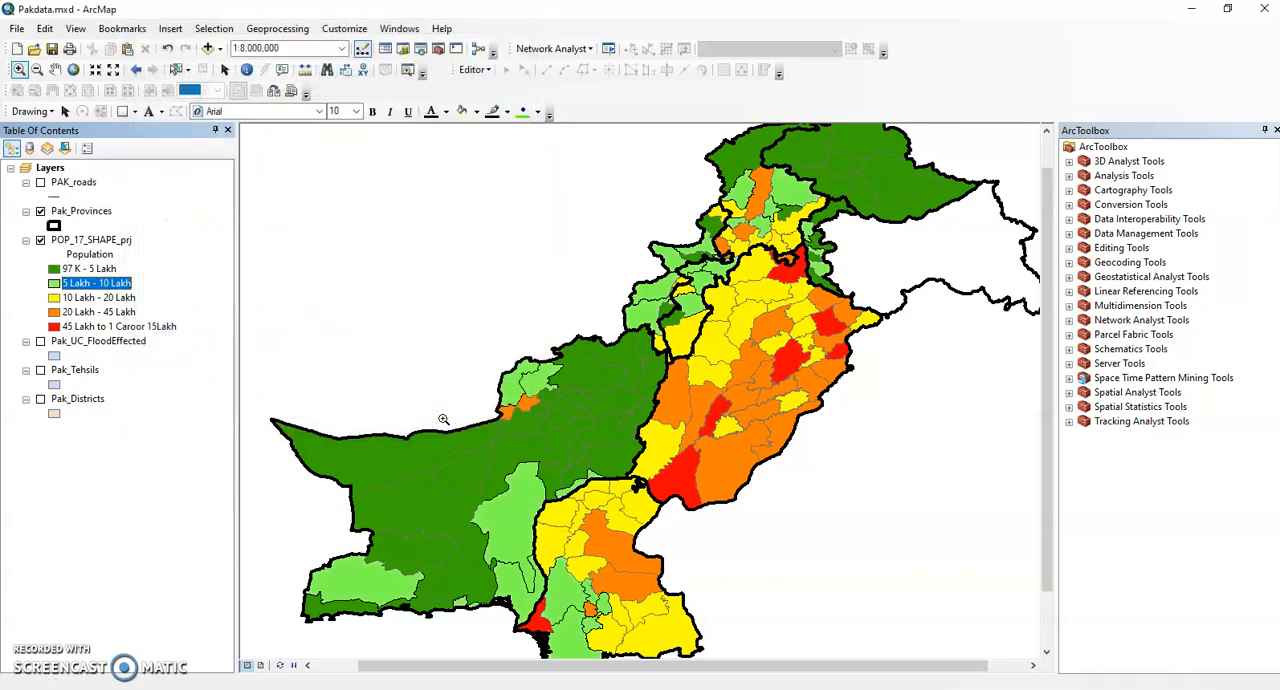